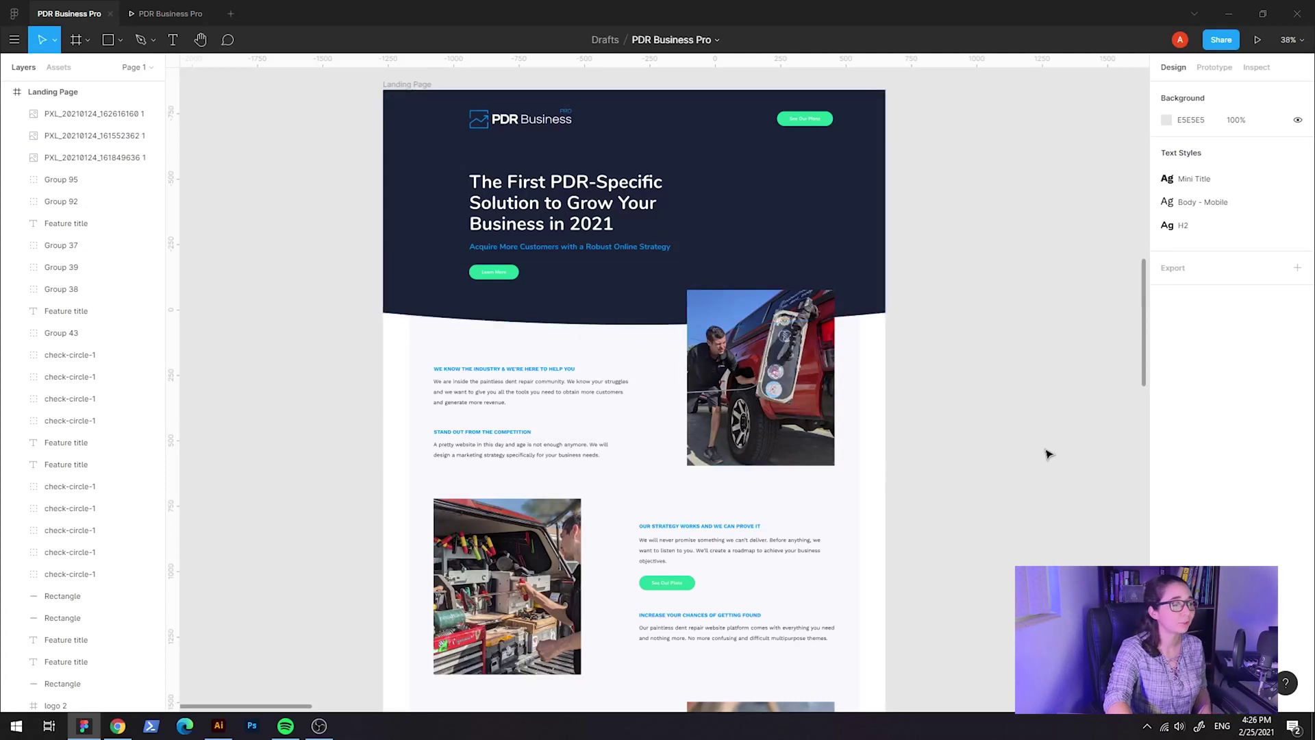
Scroll through the live PDR Business home page's hero curve and feature sections, ending at the top.
key("alt+Tab")
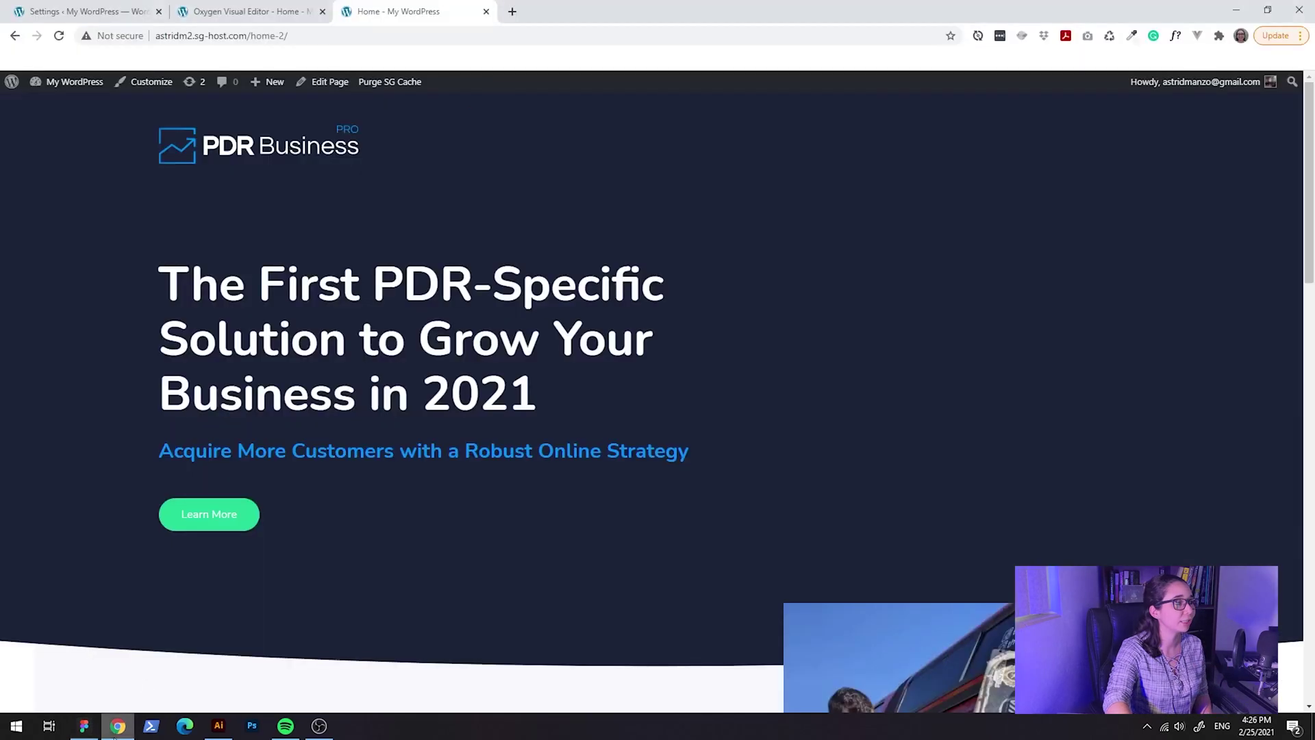
scroll(915, 332, "down", 5)
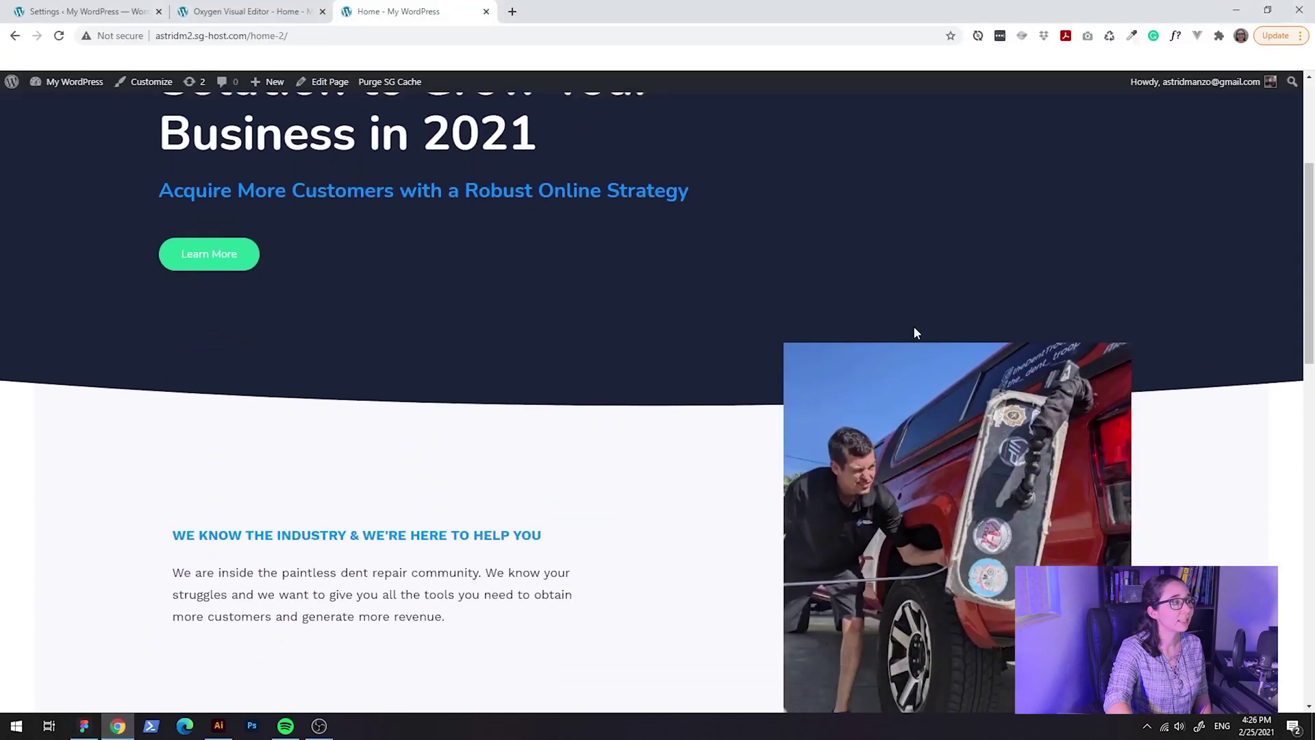
scroll(914, 326, "down", 1)
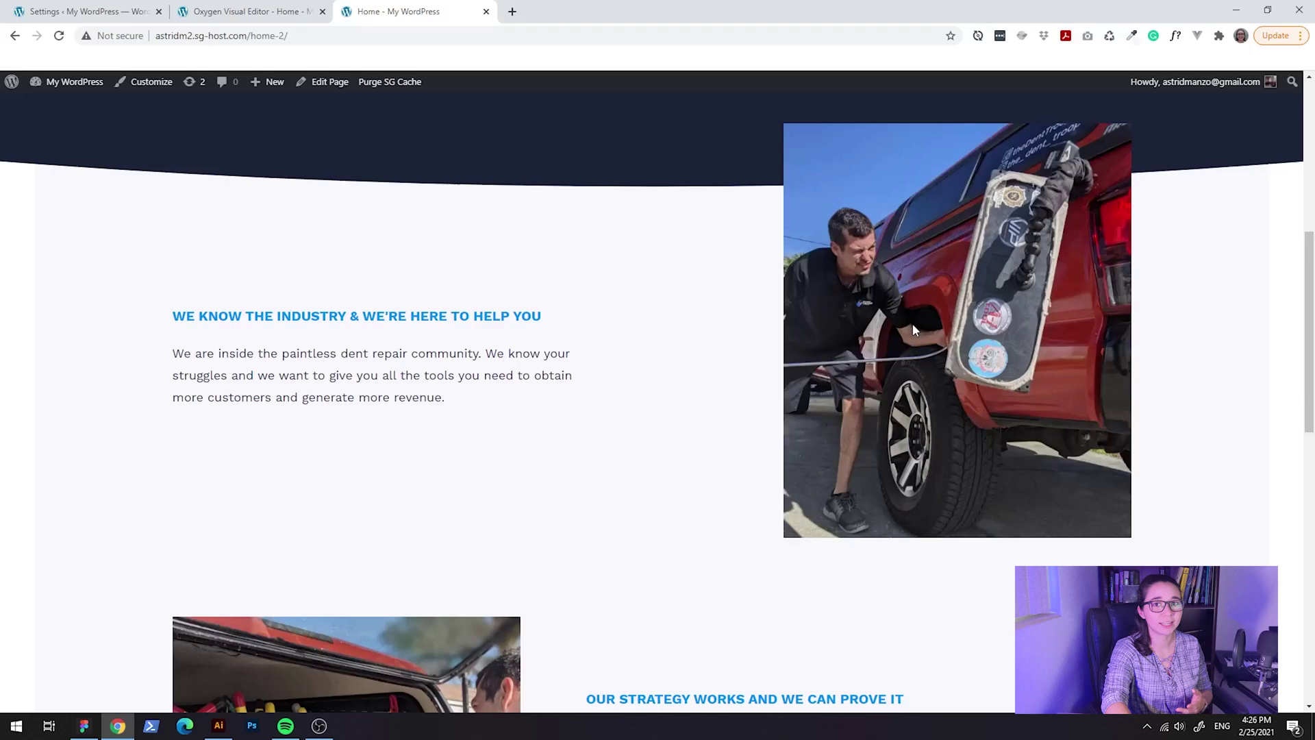
scroll(908, 315, "down", 5)
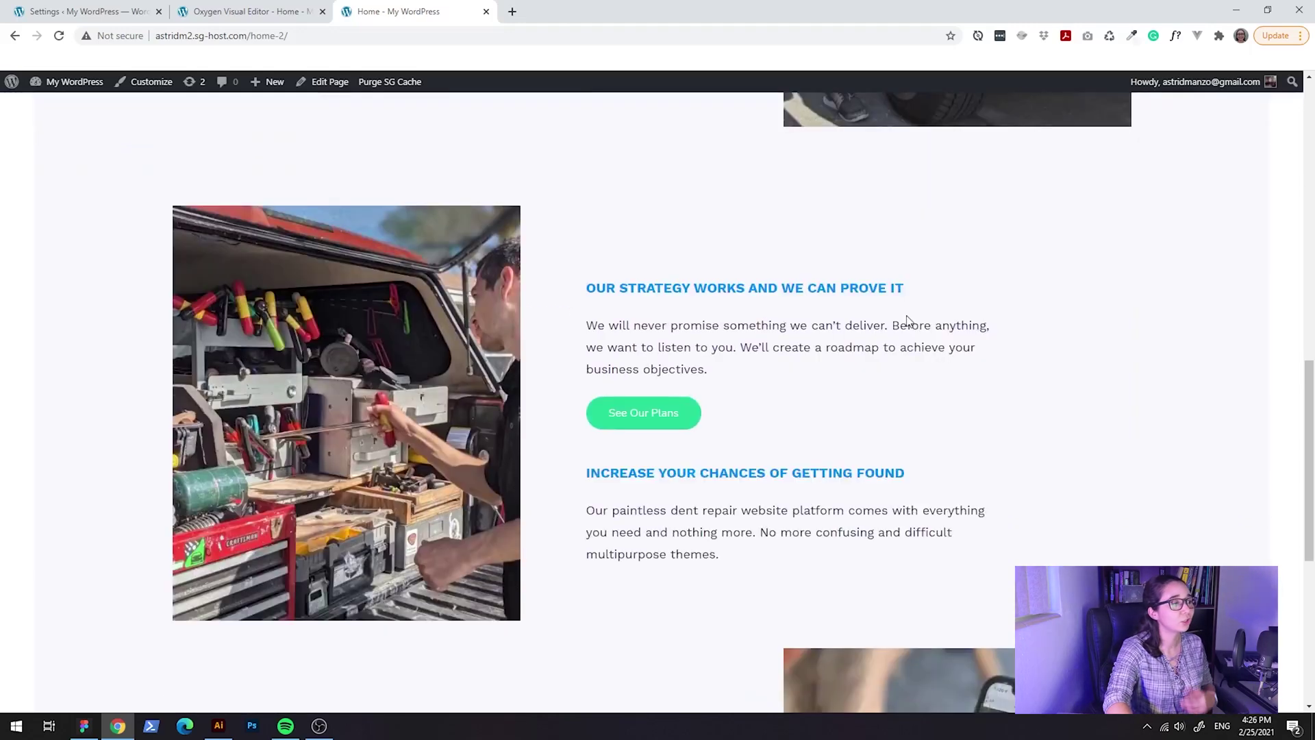
scroll(905, 319, "up", 12)
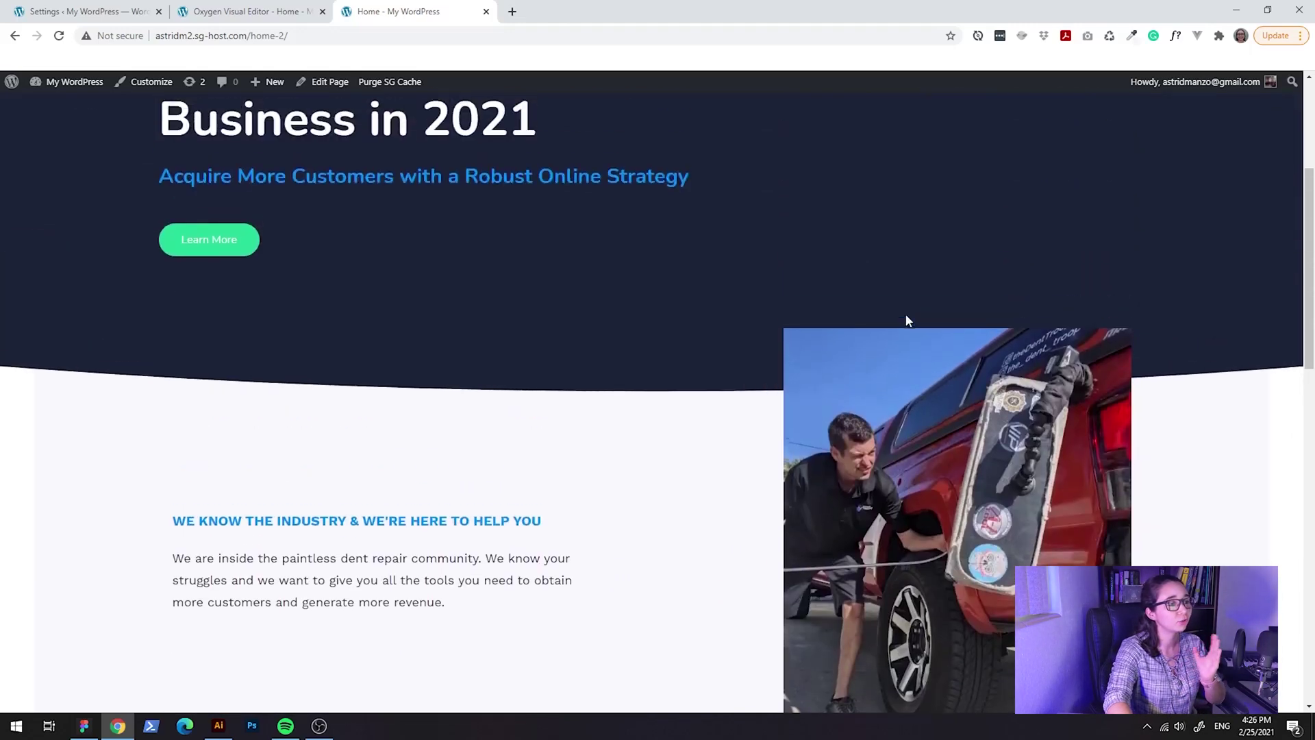
scroll(904, 314, "down", 3)
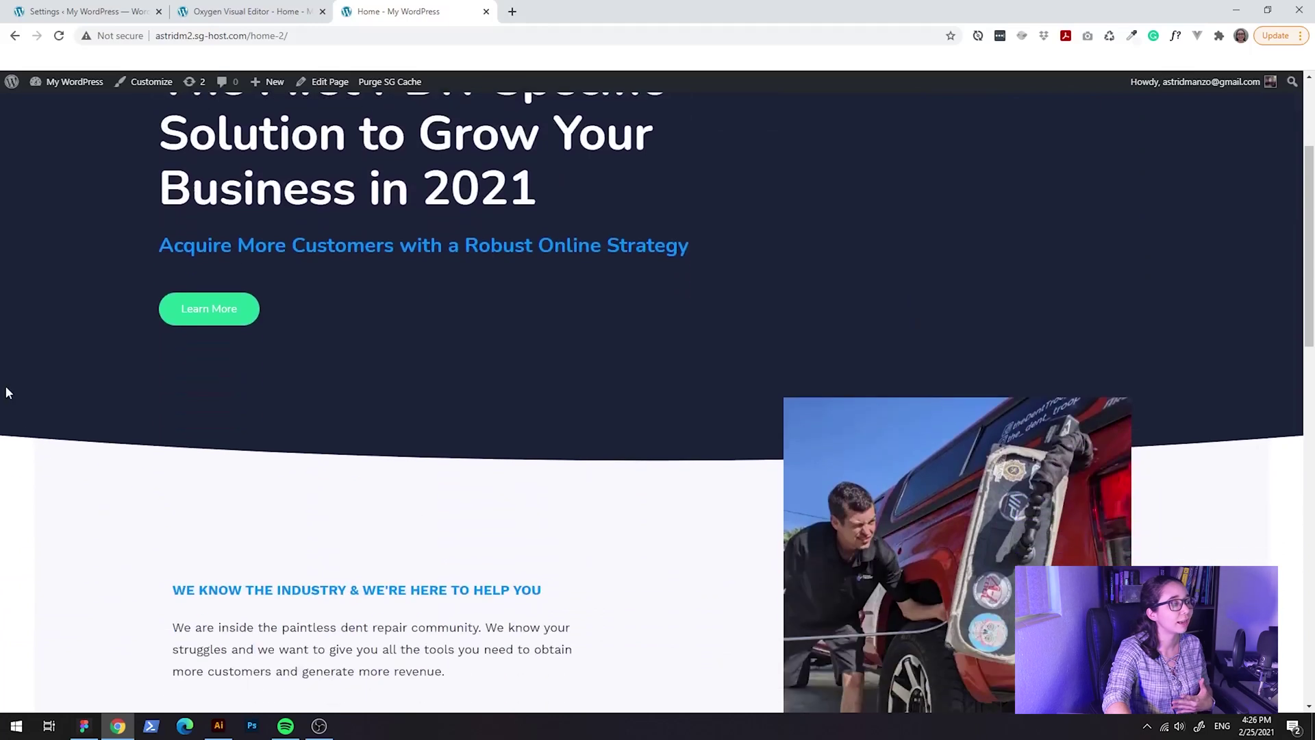
scroll(301, 363, "down", 2)
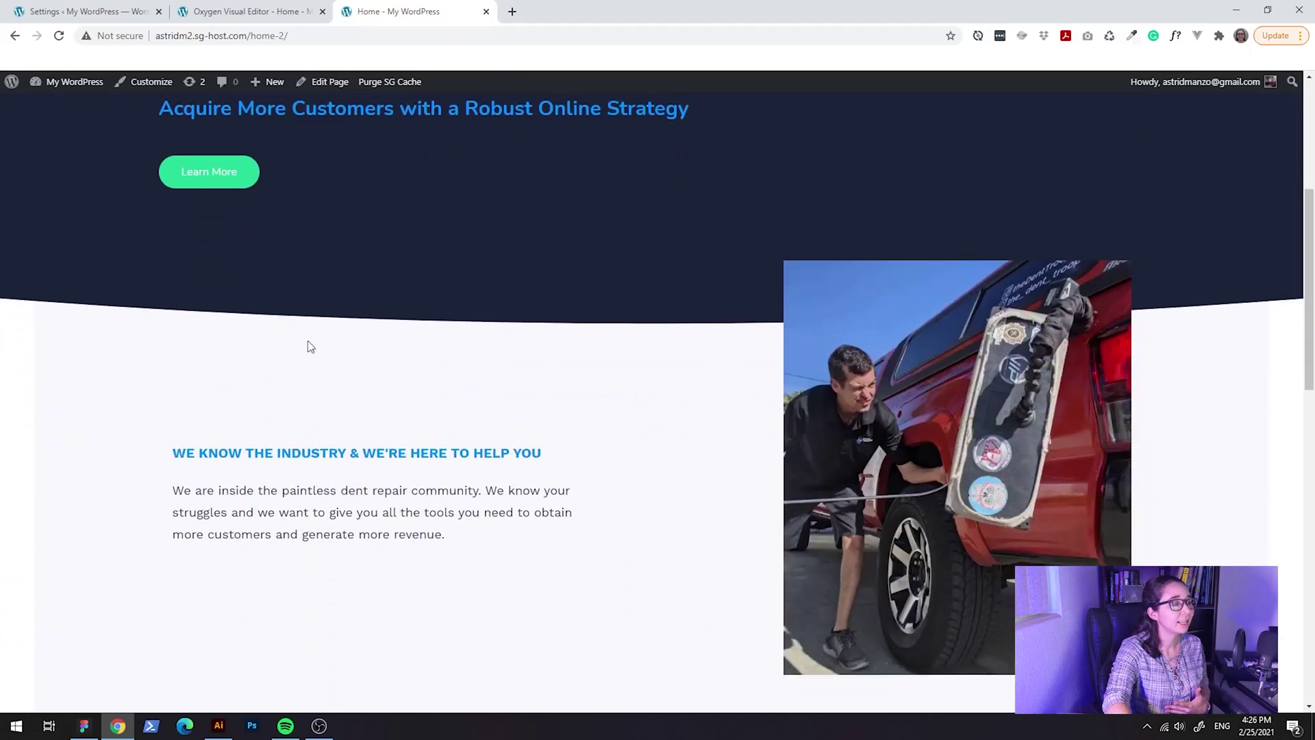
scroll(955, 351, "down", 2)
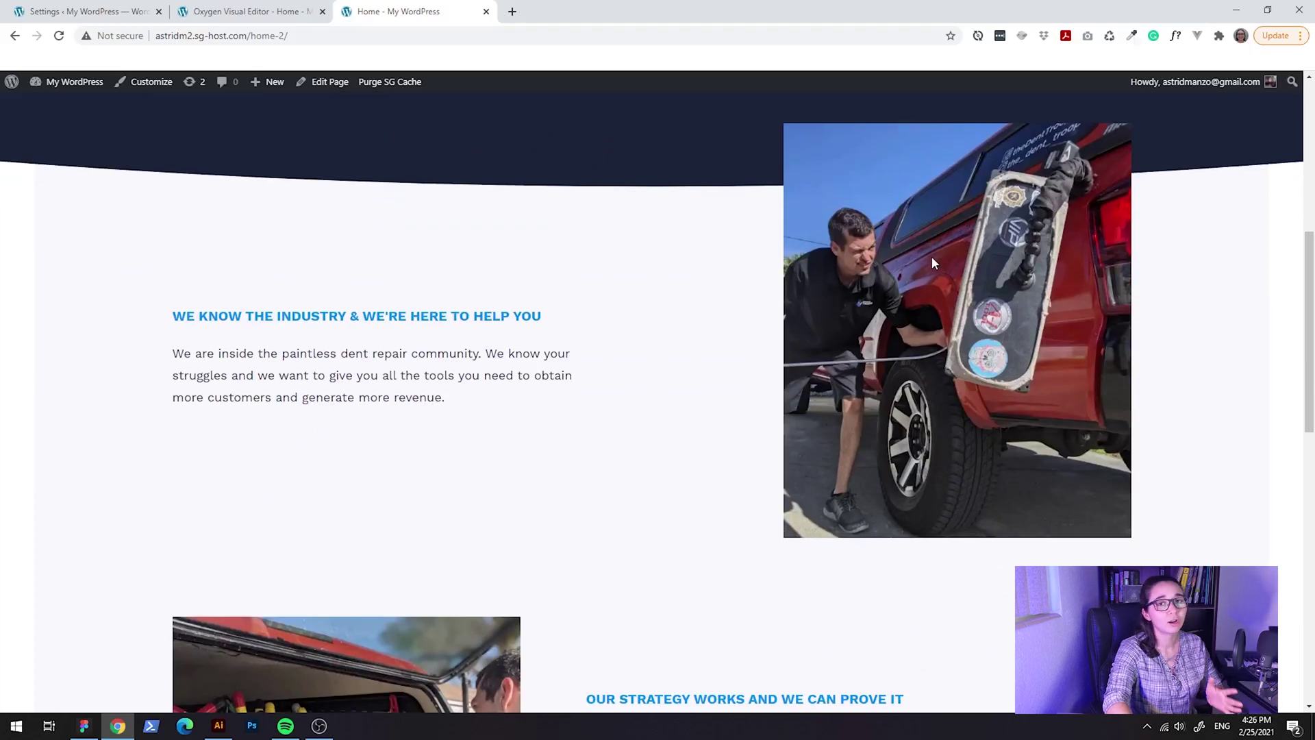
scroll(881, 253, "down", 12)
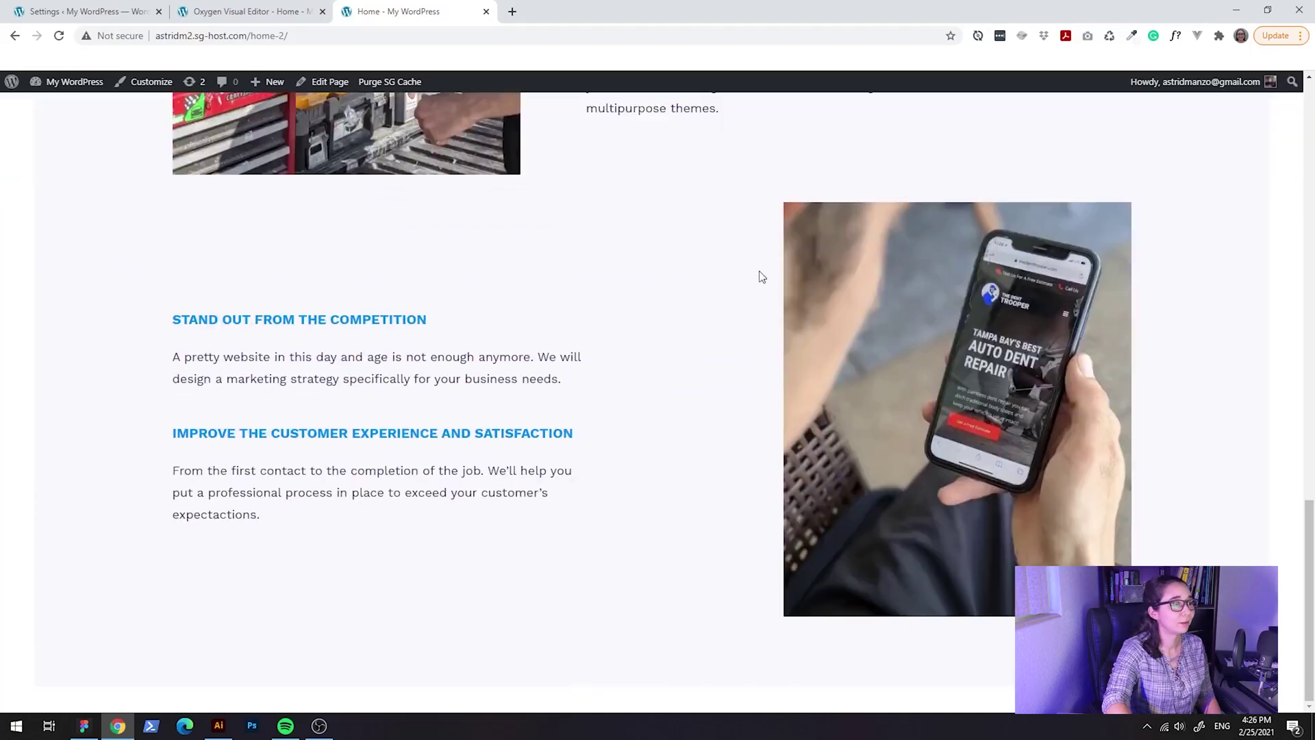
scroll(758, 273, "up", 18)
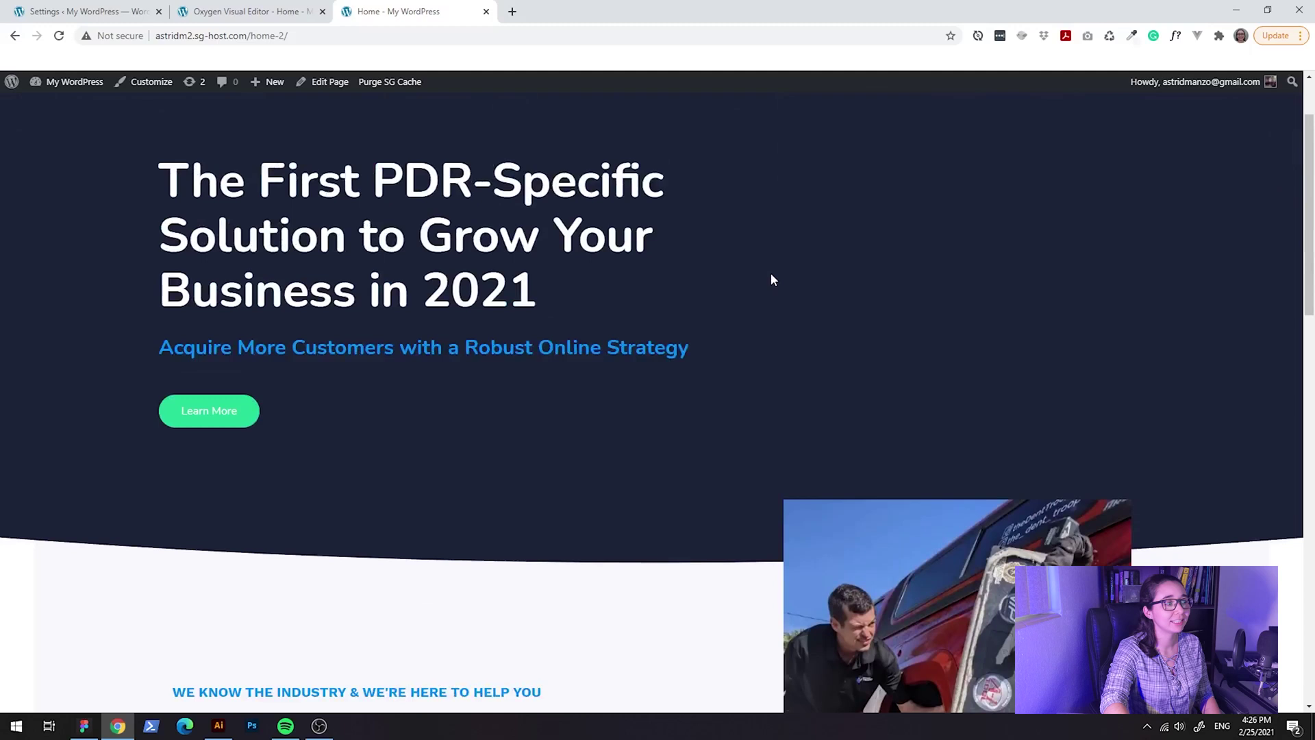
scroll(771, 274, "up", 2)
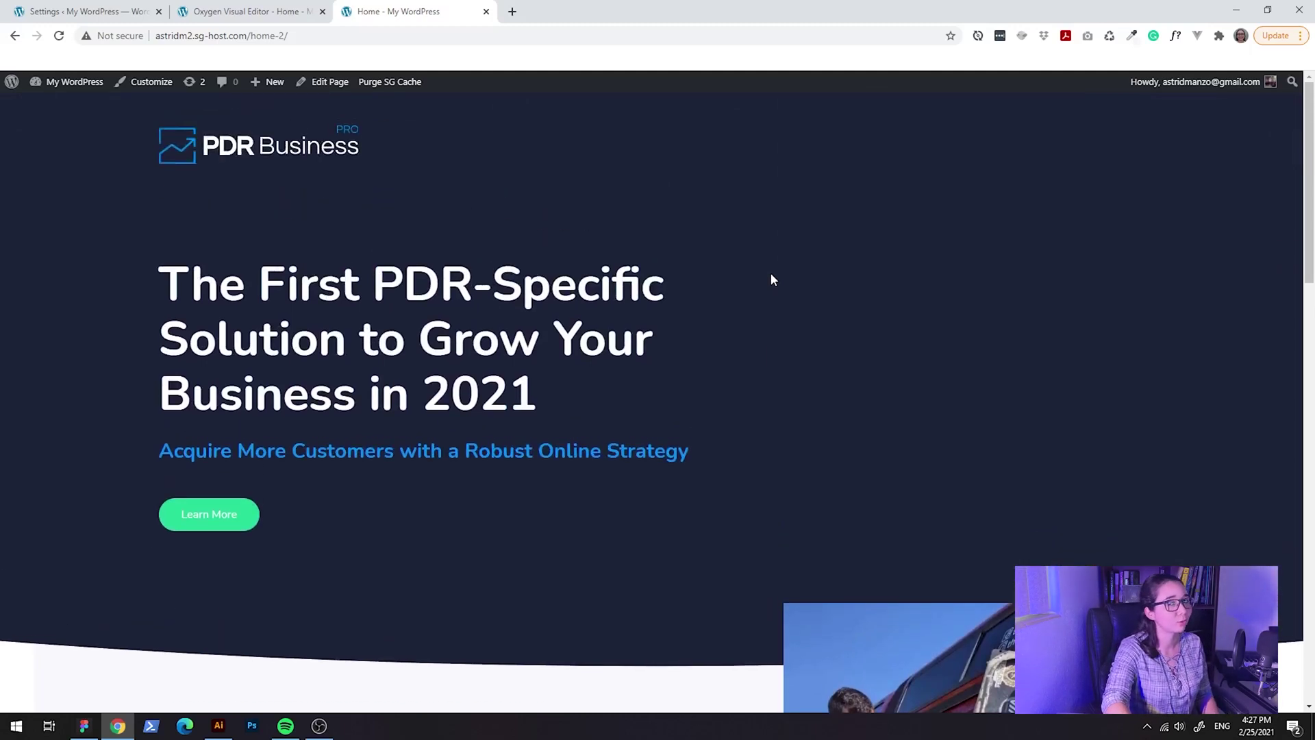
Switch the Oxygen editor preview to the All devices full-width breakpoint.
left_click(213, 8)
left_click(28, 165)
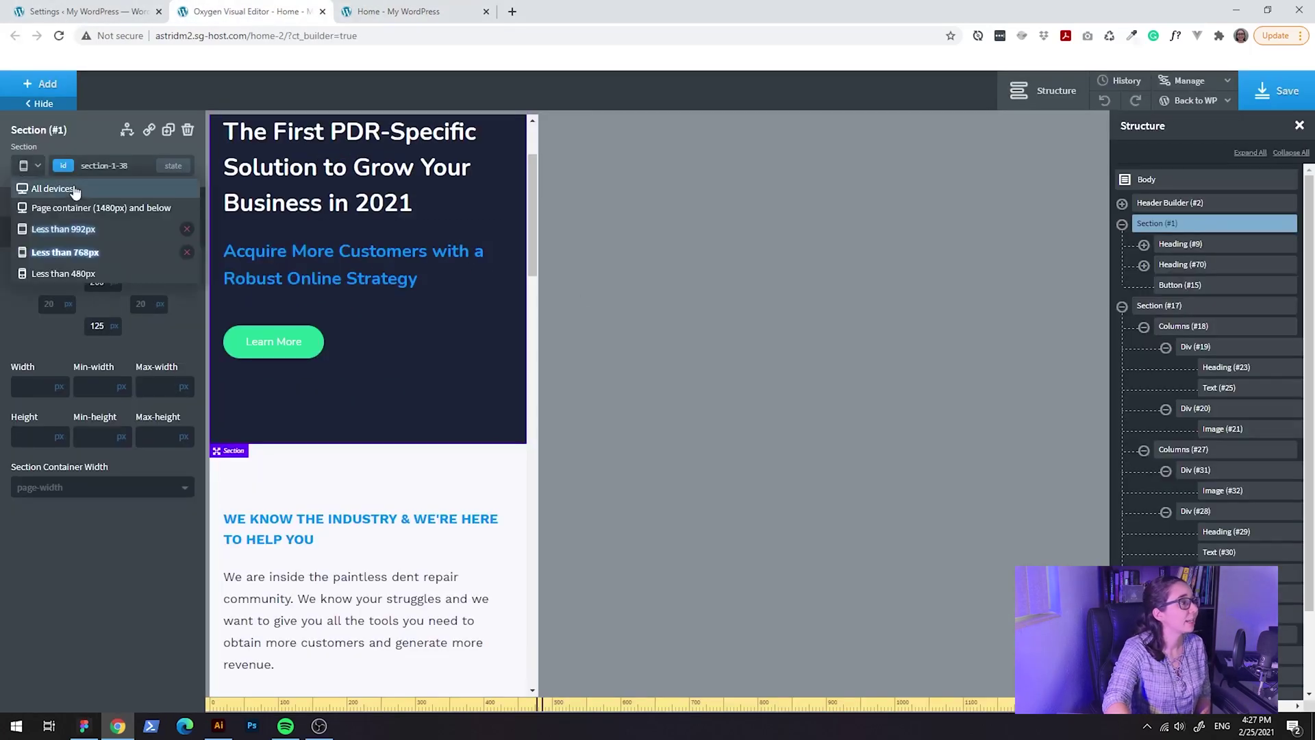
left_click(79, 189)
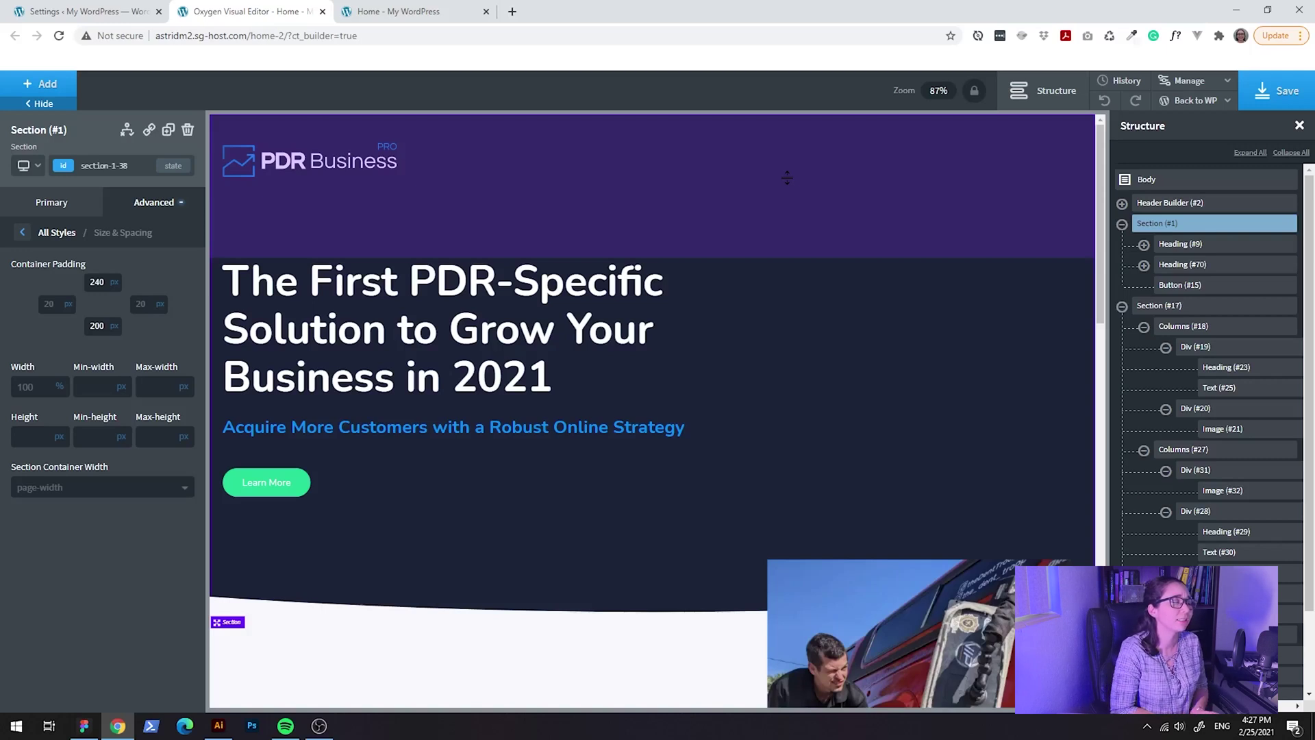
Select the hero headline, then go back to the live Home page and scroll down.
left_click(617, 329)
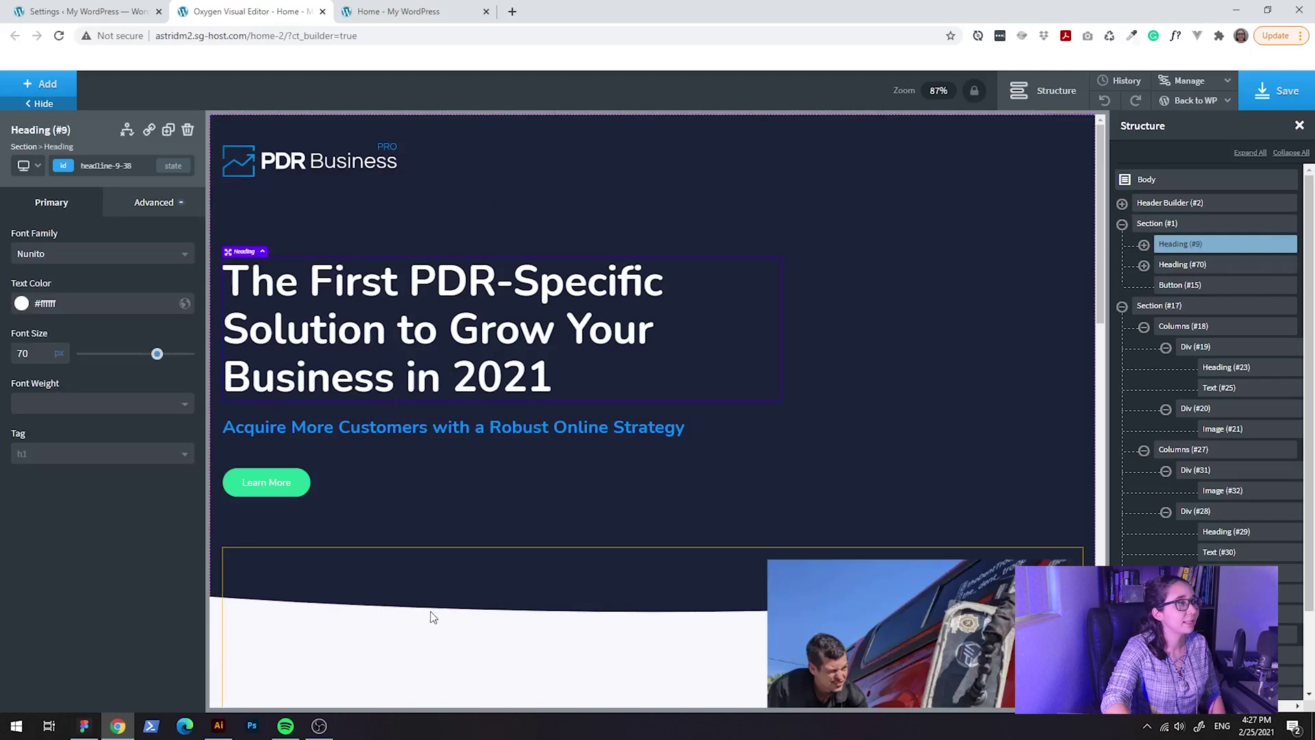
scroll(431, 617, "down", 1)
left_click(380, 5)
scroll(783, 377, "down", 4)
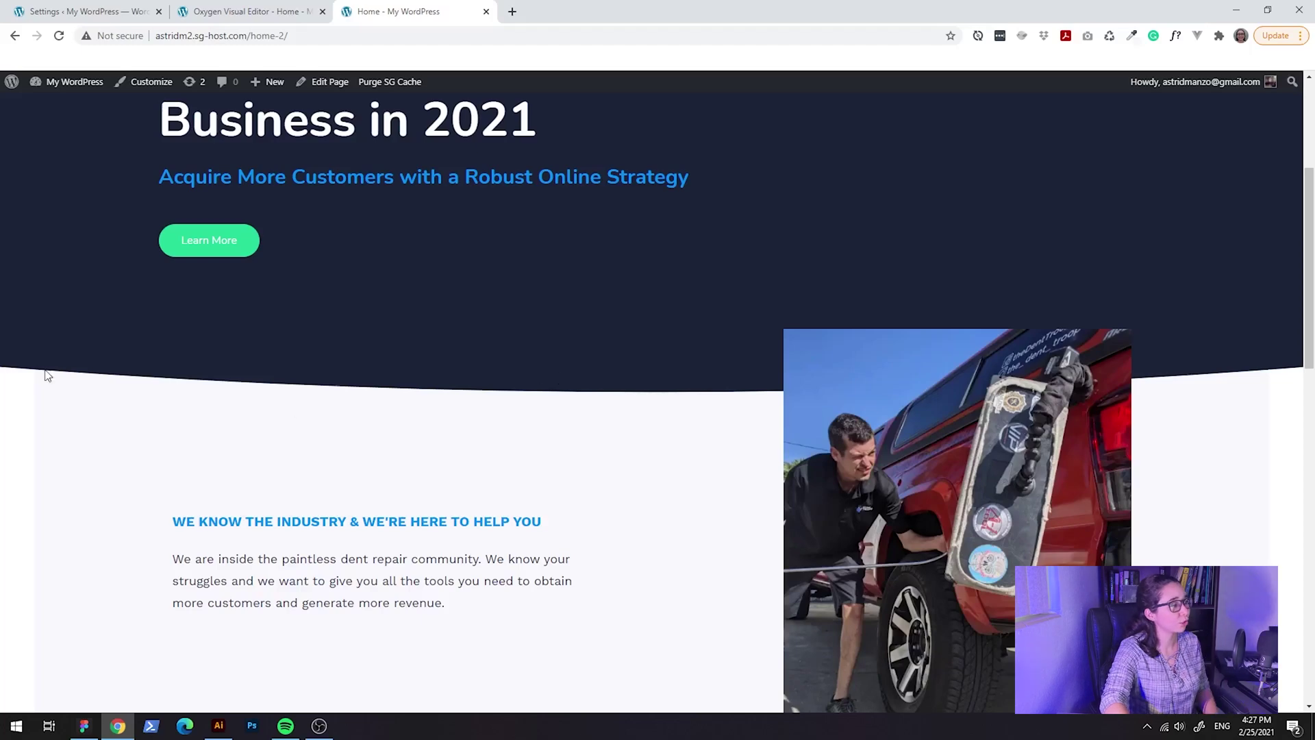
Scroll the live page to check the hero curve and image overlap, then return to the Oxygen editor.
scroll(593, 376, "up", 4)
scroll(88, 384, "down", 2)
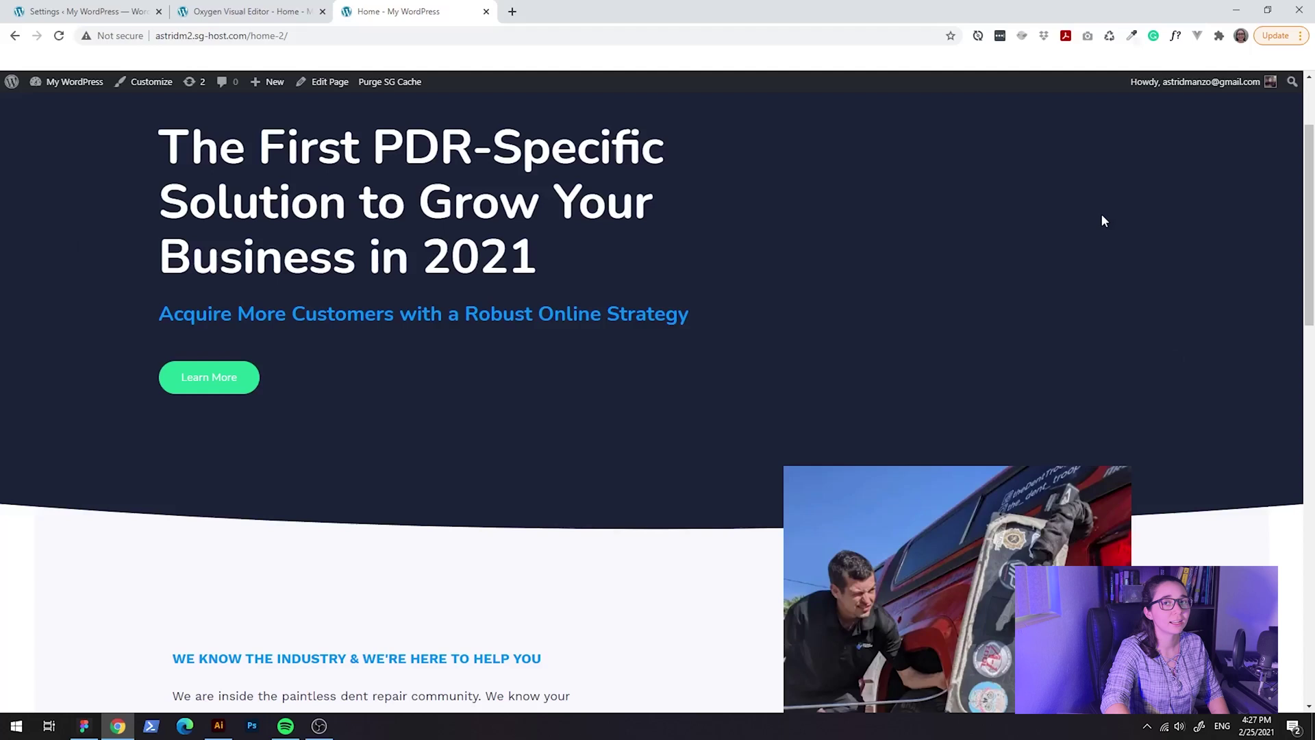
scroll(815, 342, "up", 2)
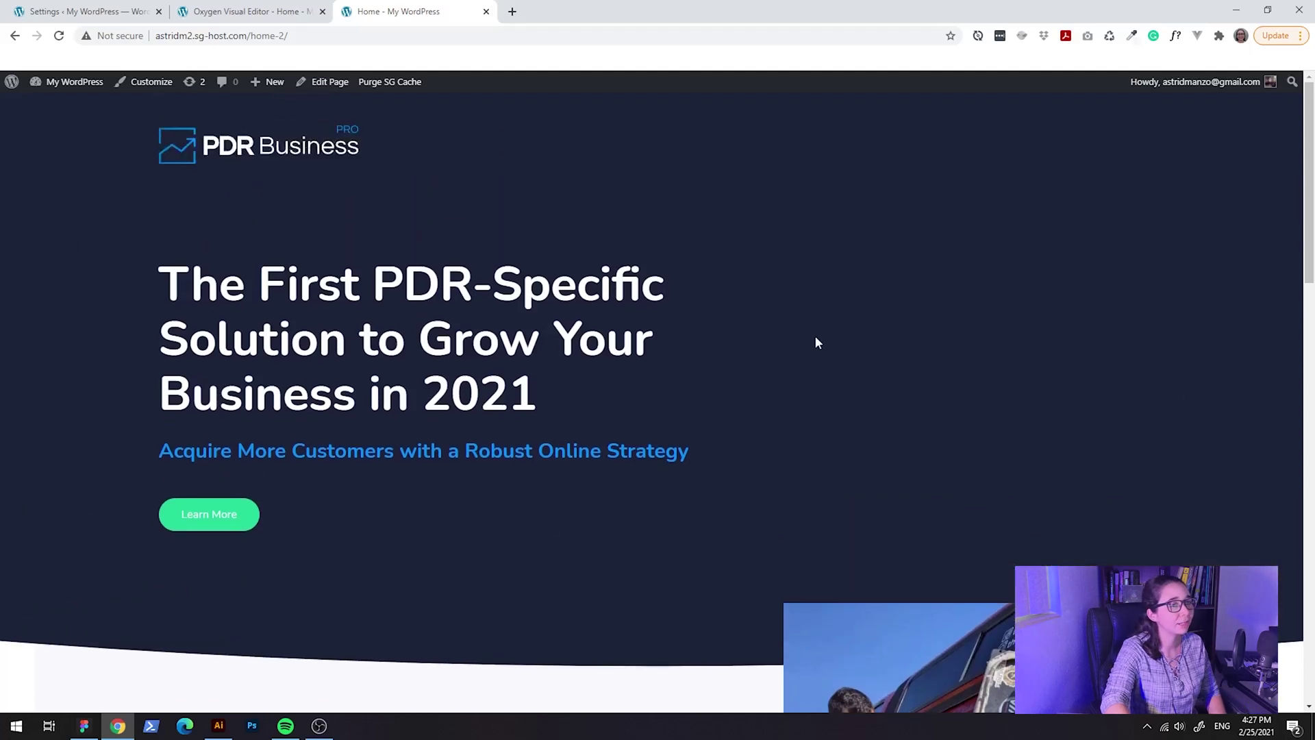
scroll(812, 336, "down", 3)
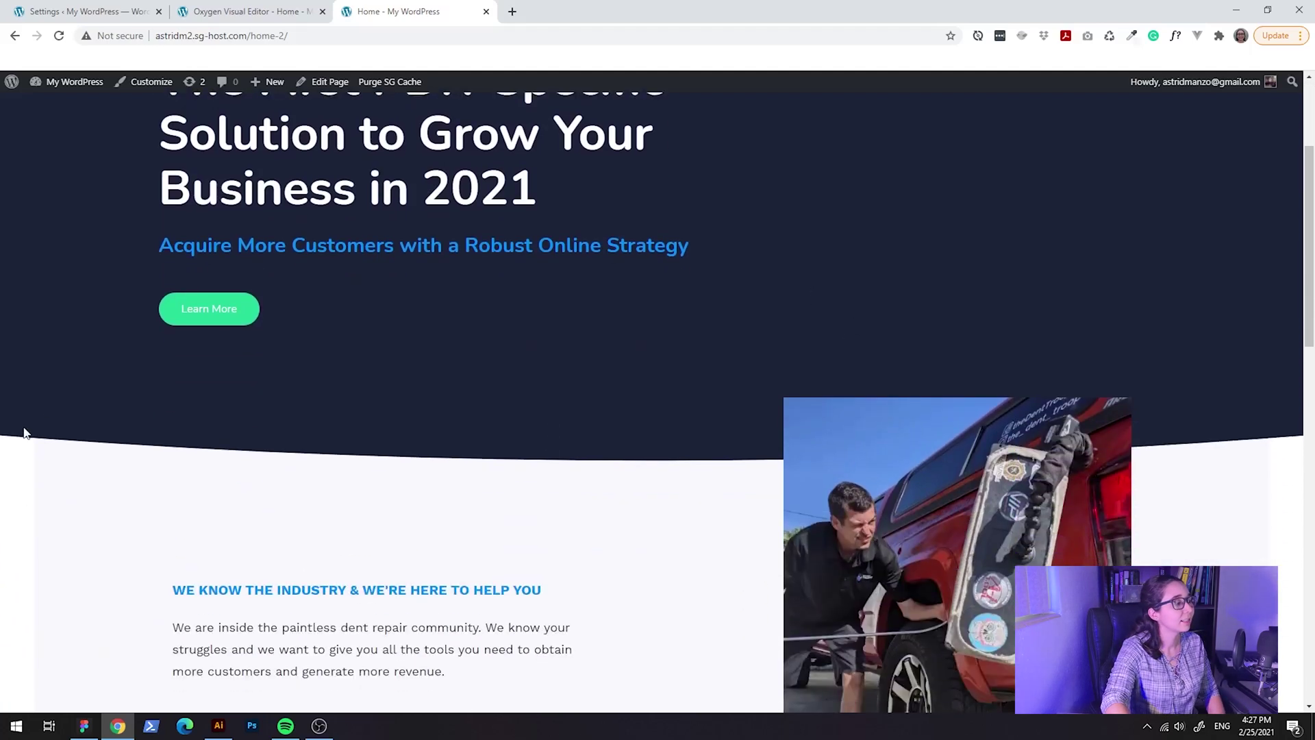
scroll(373, 446, "down", 4)
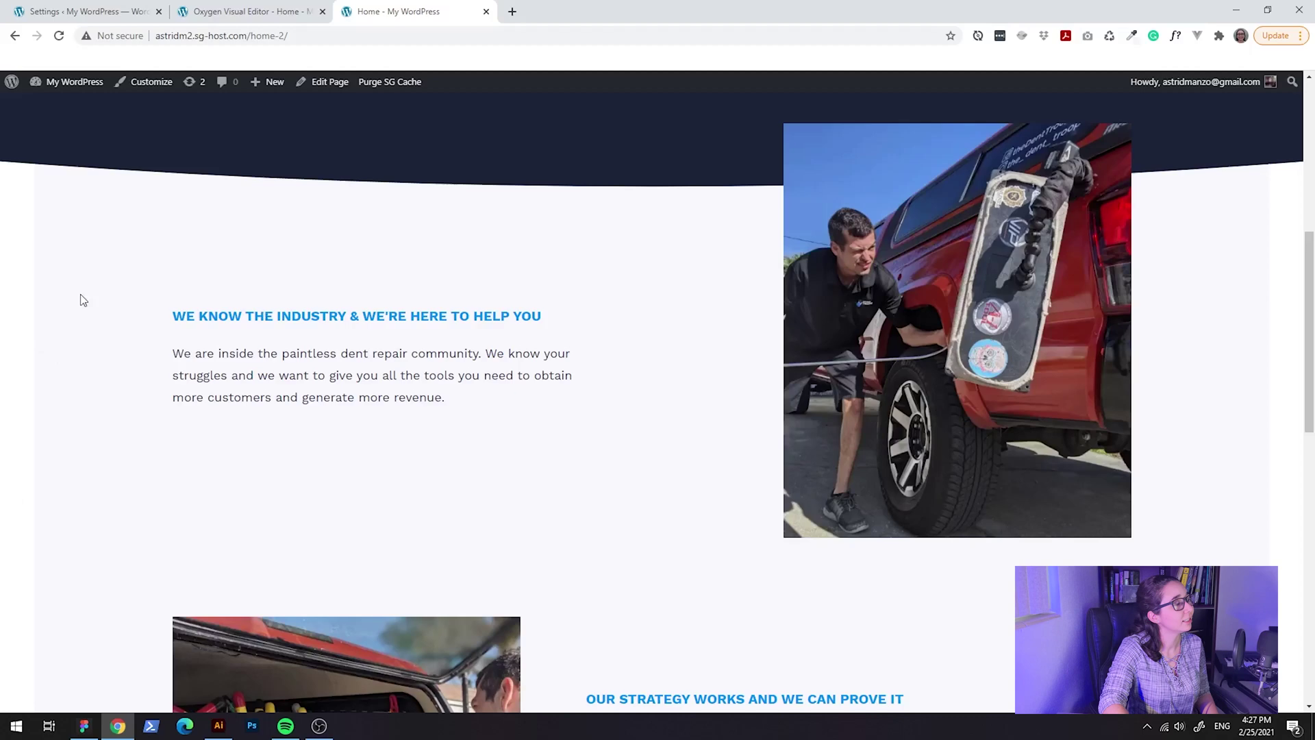
scroll(82, 297, "up", 1)
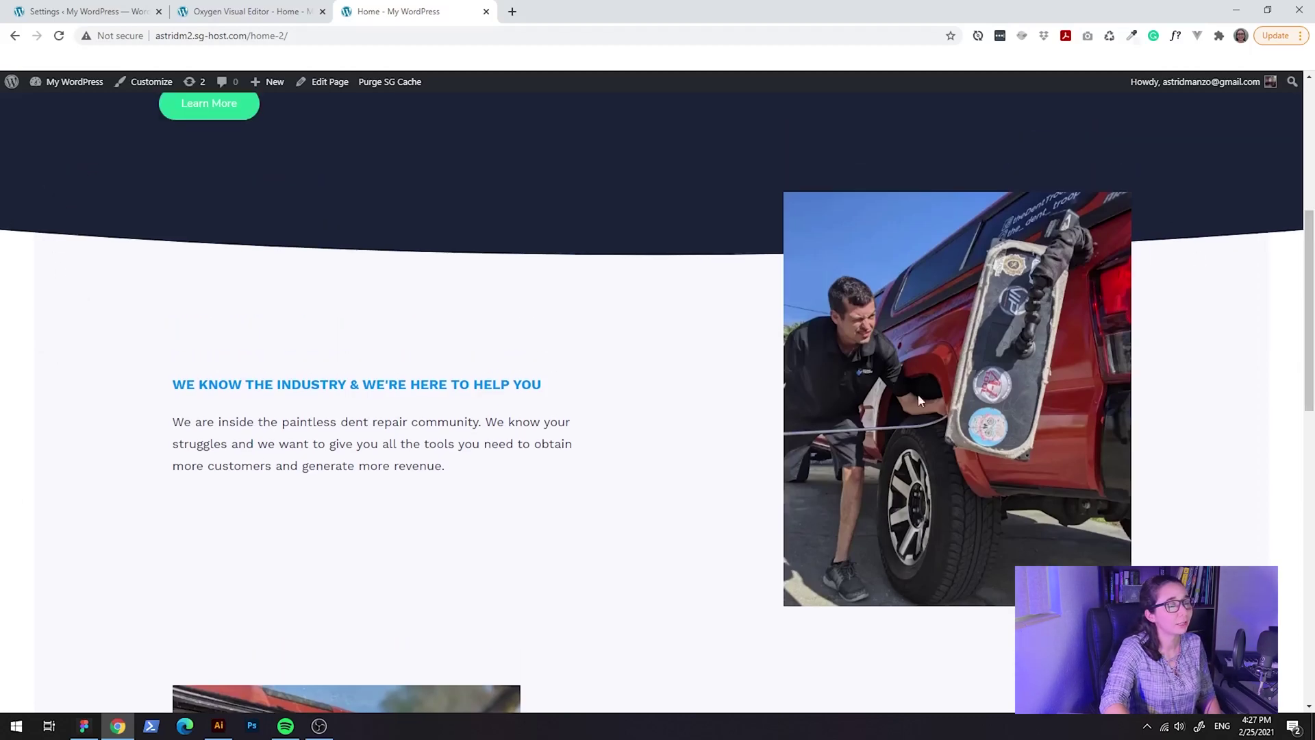
scroll(578, 331, "up", 5)
key("ctrl+shift+Tab")
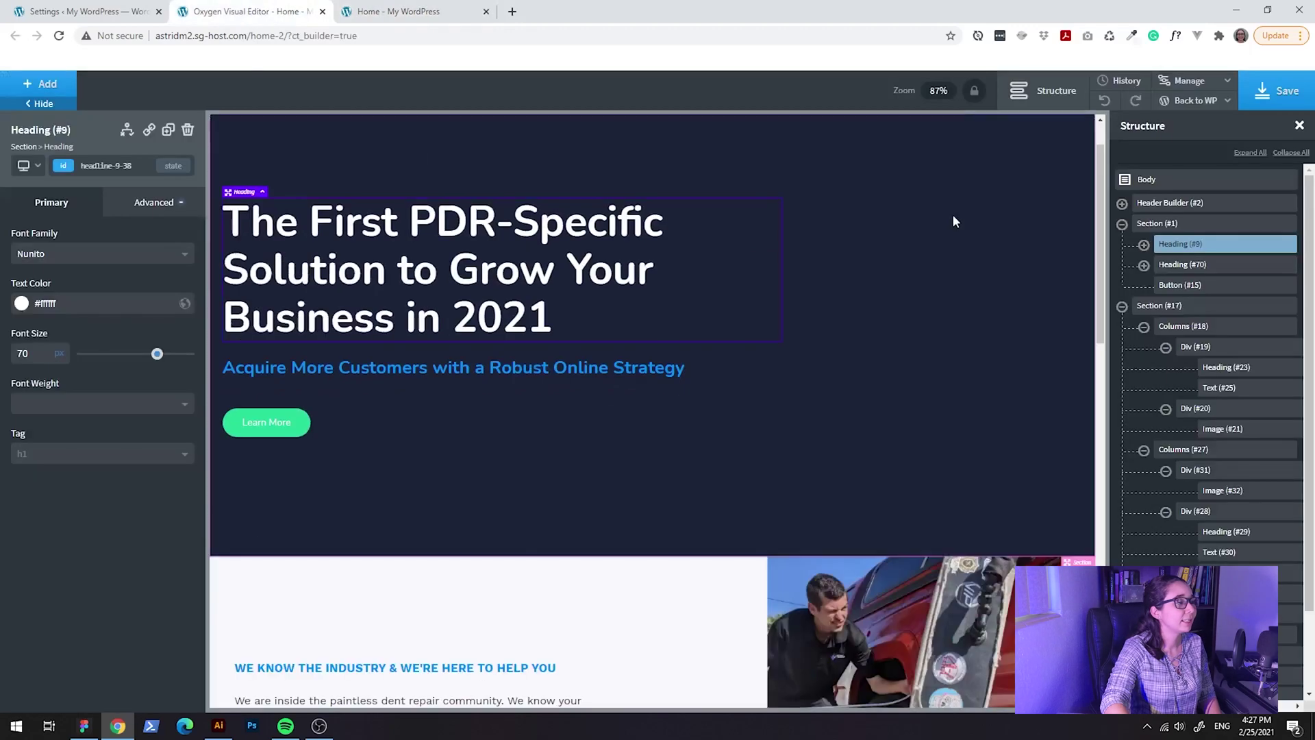
In Figma, subtract Rectangle 14 from Rectangle 3 to make a curved-top light panel.
key("alt+Tab")
left_click(1062, 346)
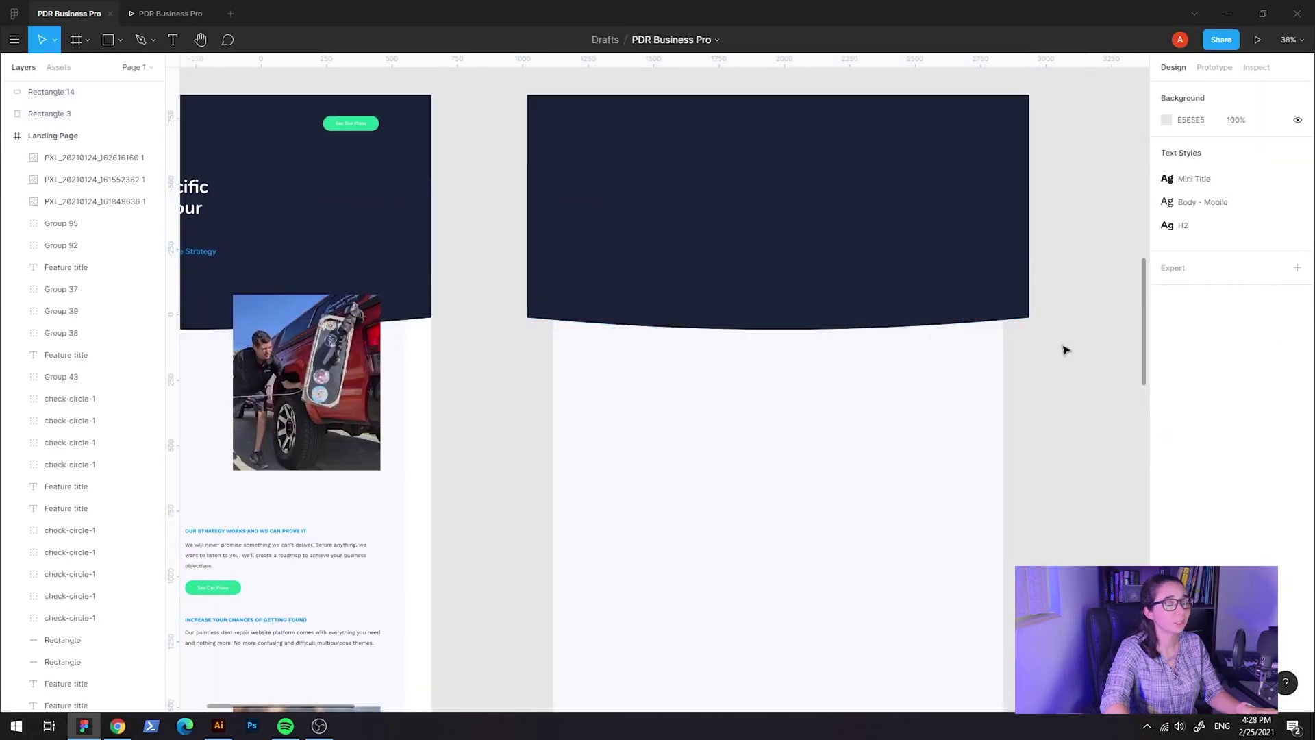
left_click(973, 312)
left_click(949, 267, "shift")
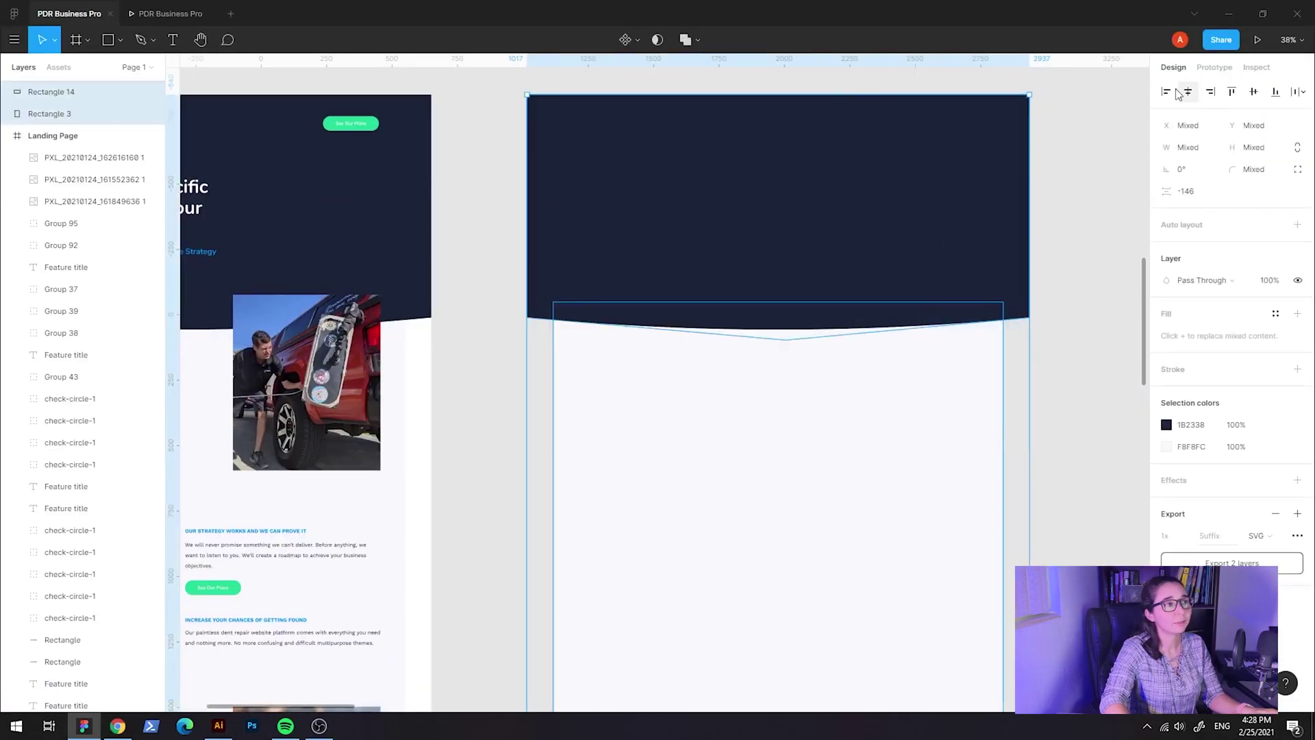
left_click(686, 40)
left_click(688, 87)
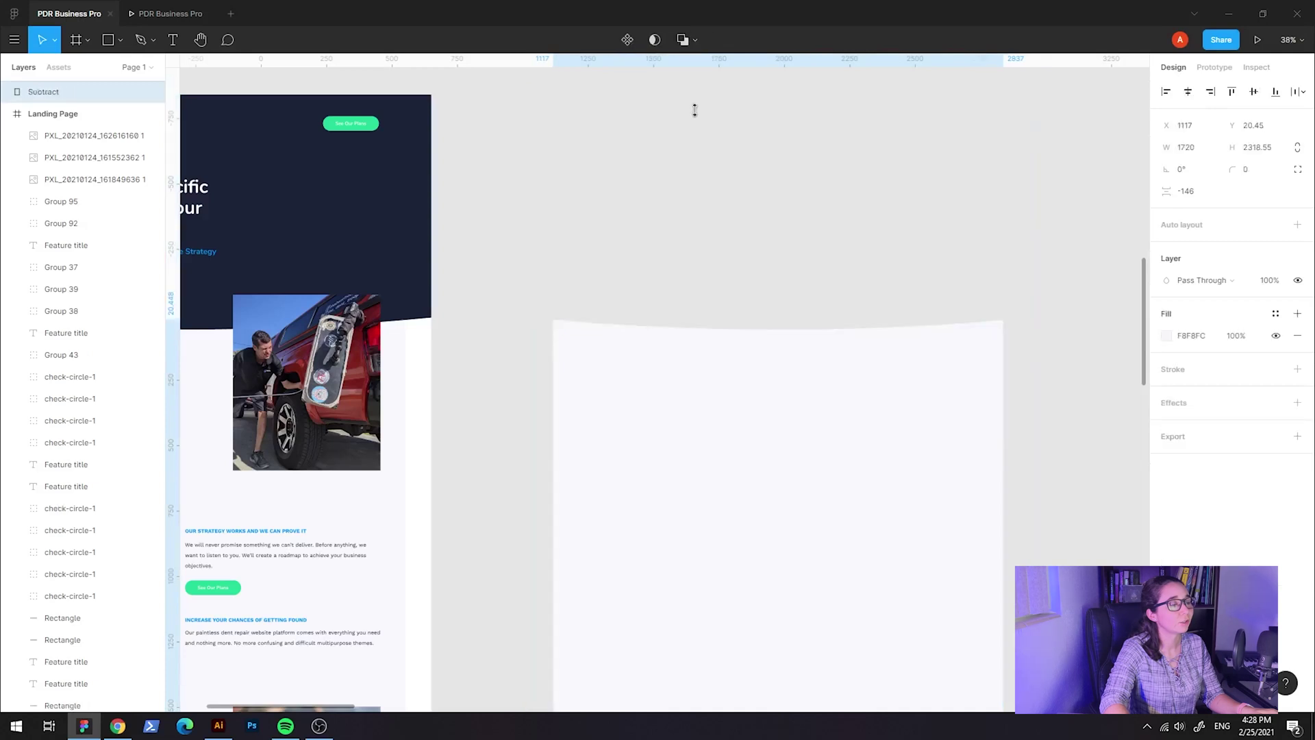
left_click(1010, 258)
Pan the Figma canvas to inspect the new Subtract shape, then switch to Illustrator.
scroll(1020, 267, "down", 1)
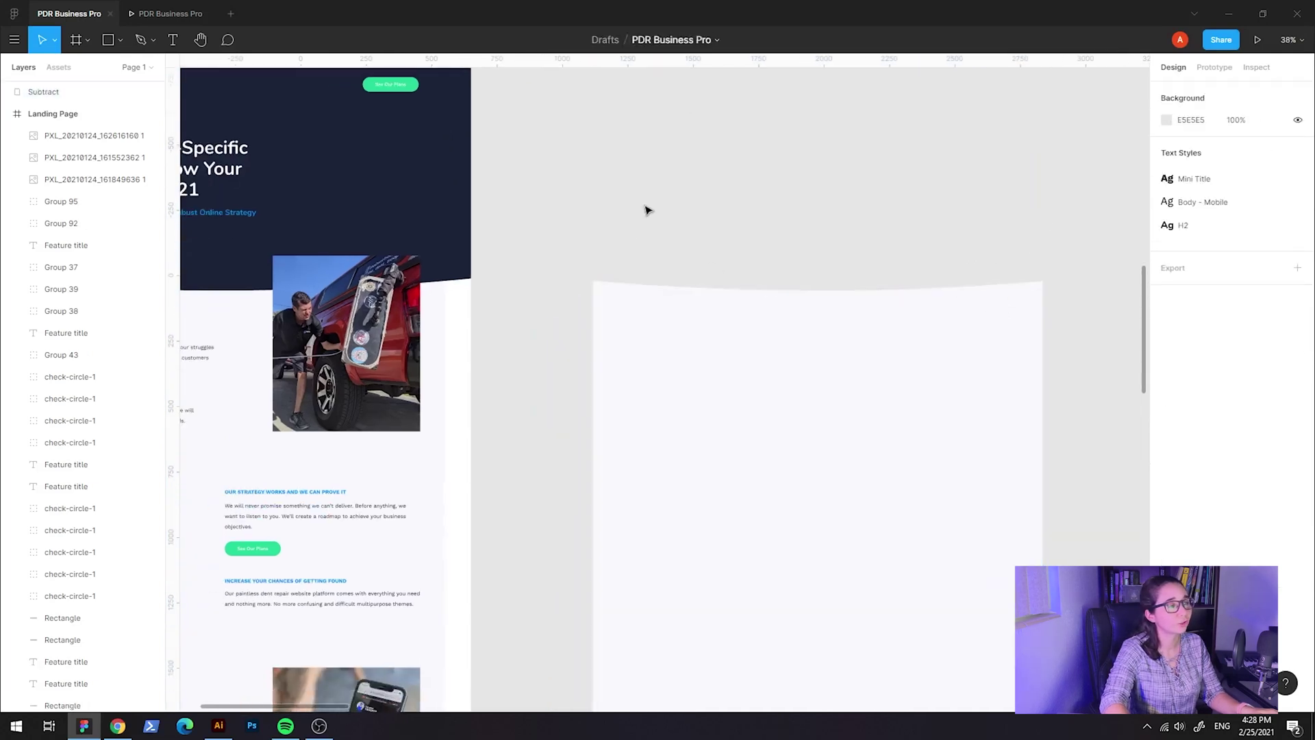
scroll(849, 199, "right", 2)
scroll(849, 198, "up", 1)
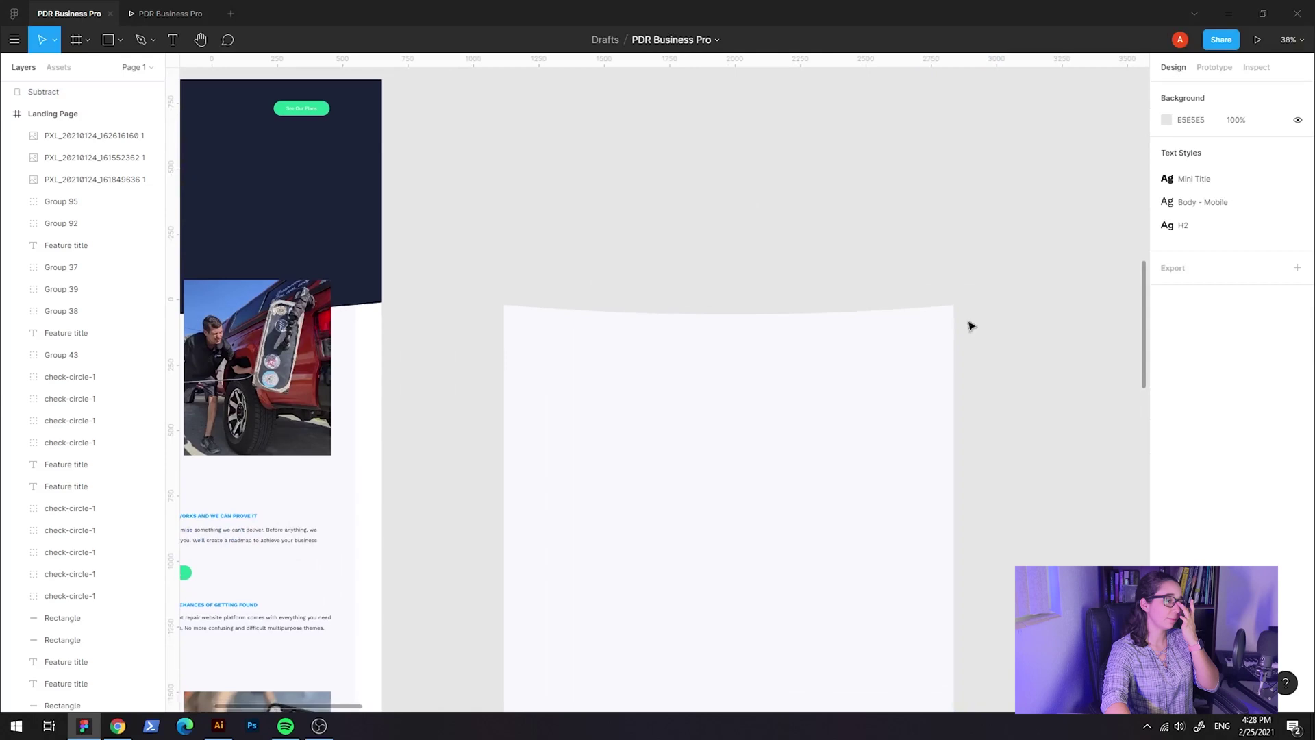
scroll(1020, 383, "down", 2)
scroll(1021, 383, "left", 1)
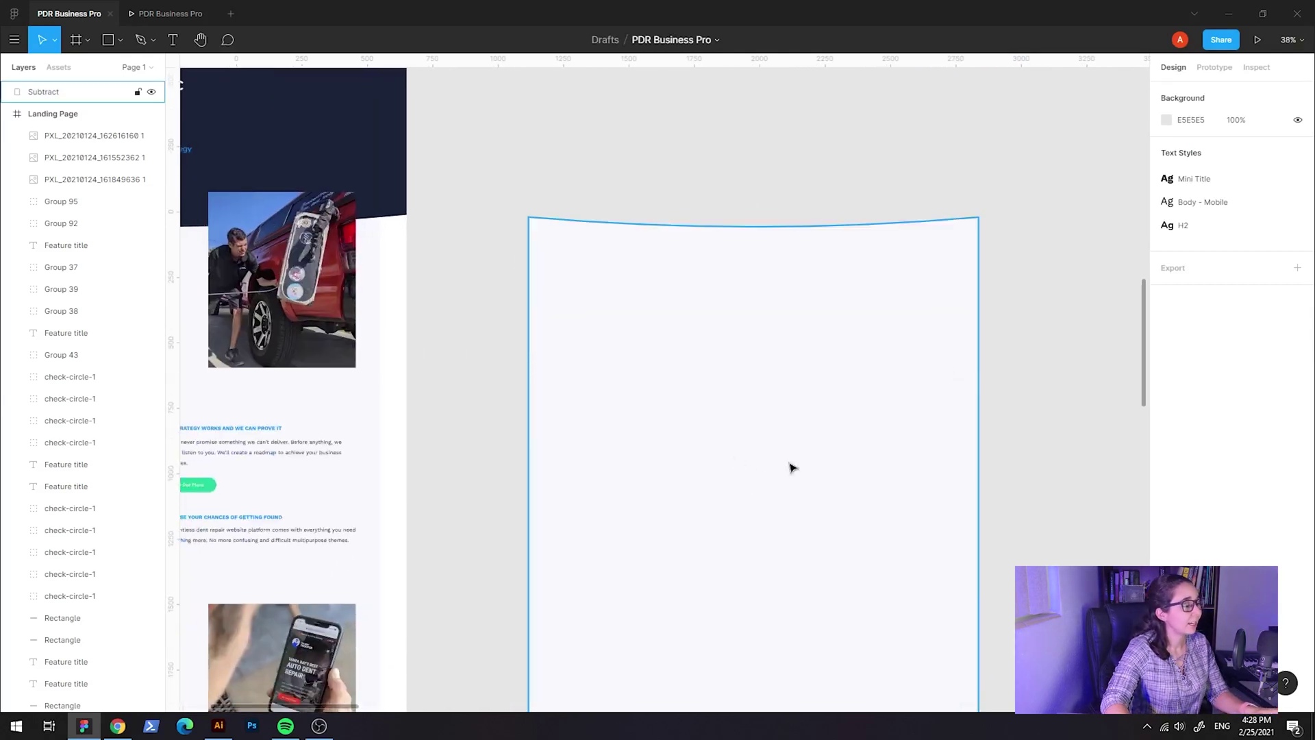
left_click(219, 725)
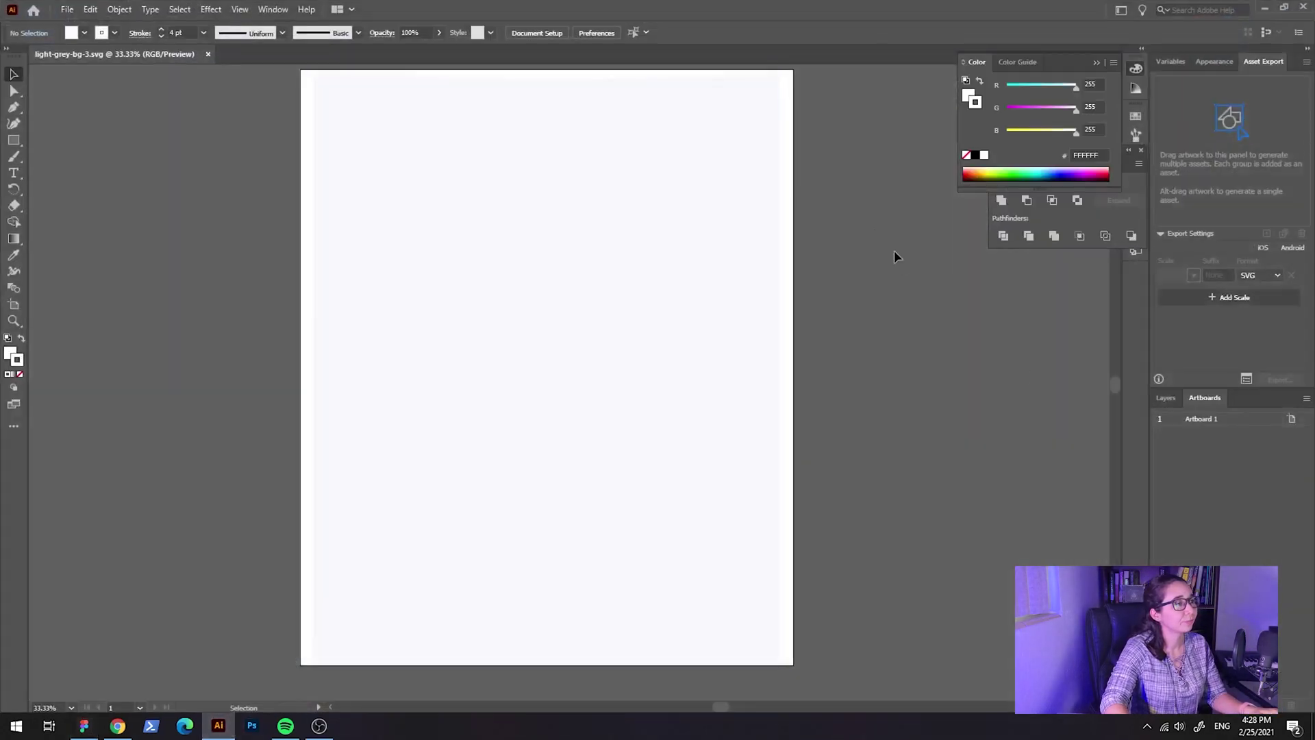
Set the Illustrator artboard width to 1920 px with the Artboard tool.
scroll(894, 256, "up", 2)
scroll(893, 256, "left", 1)
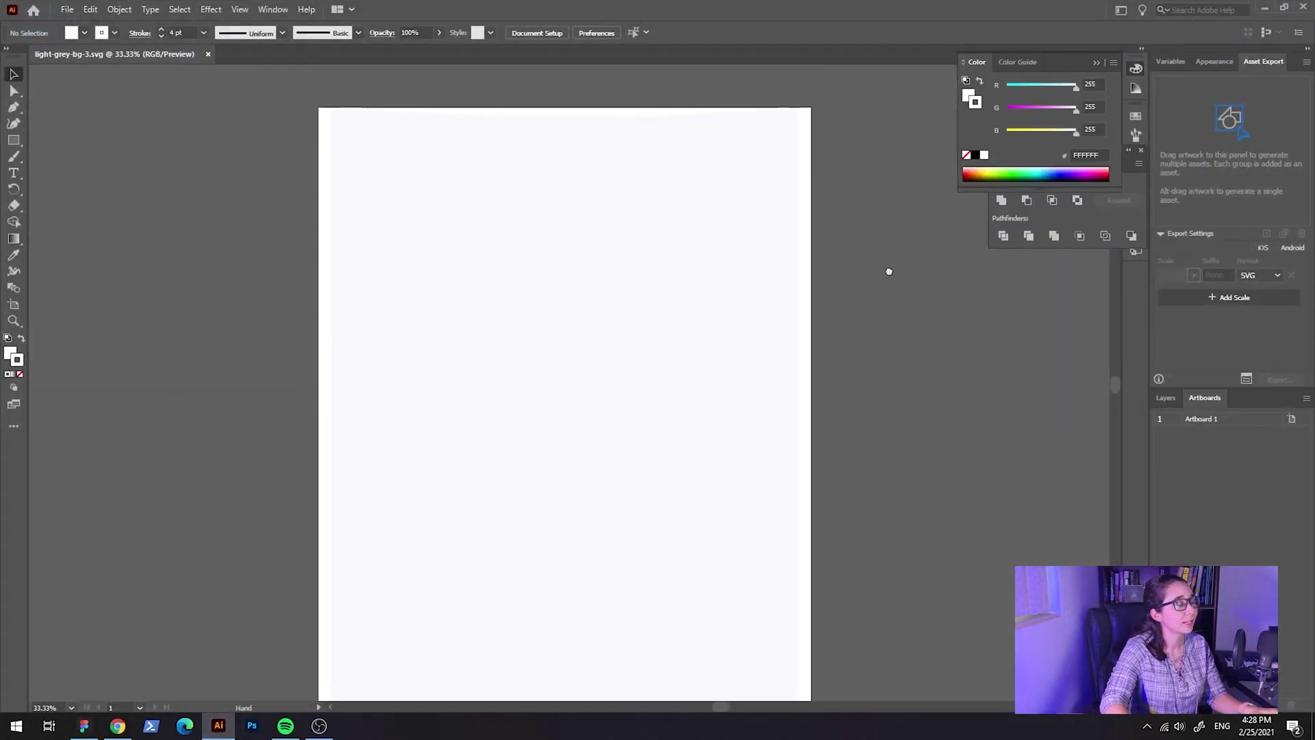
left_click(14, 304)
left_click(543, 32)
double_click(543, 32)
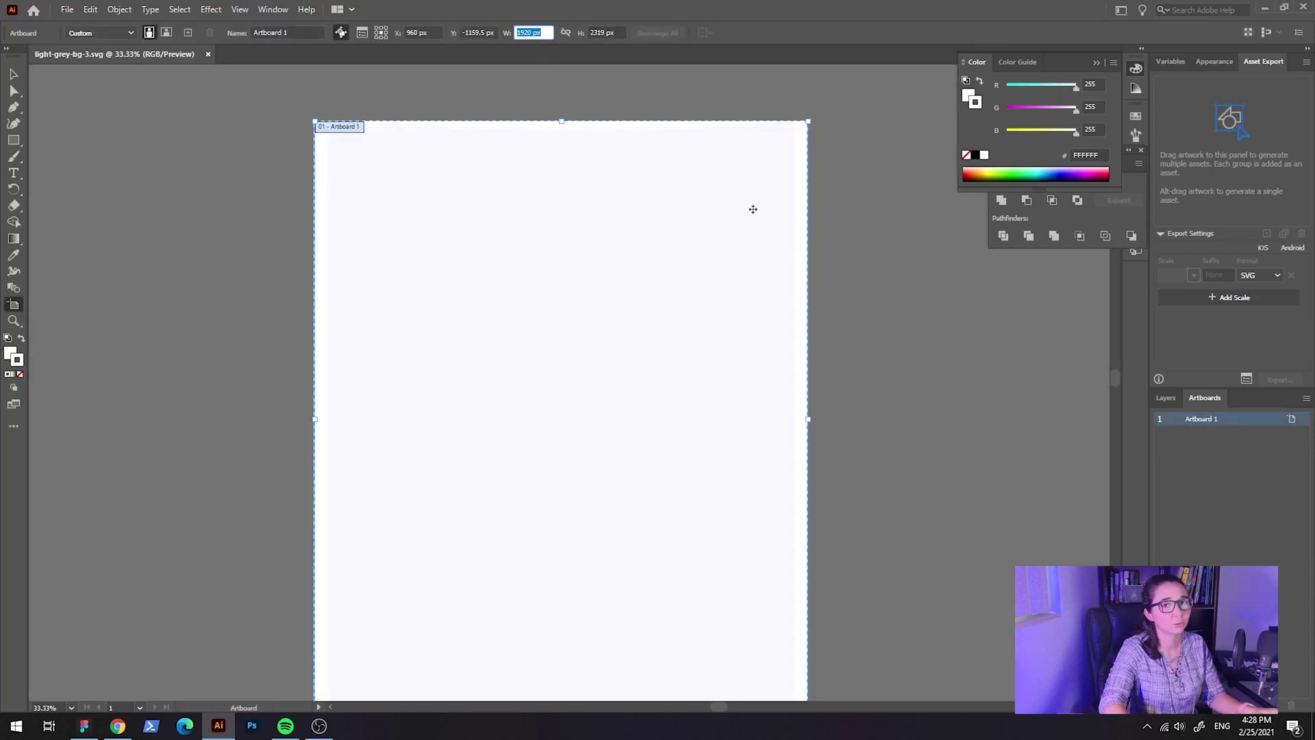
key("Escape")
key("Escape")
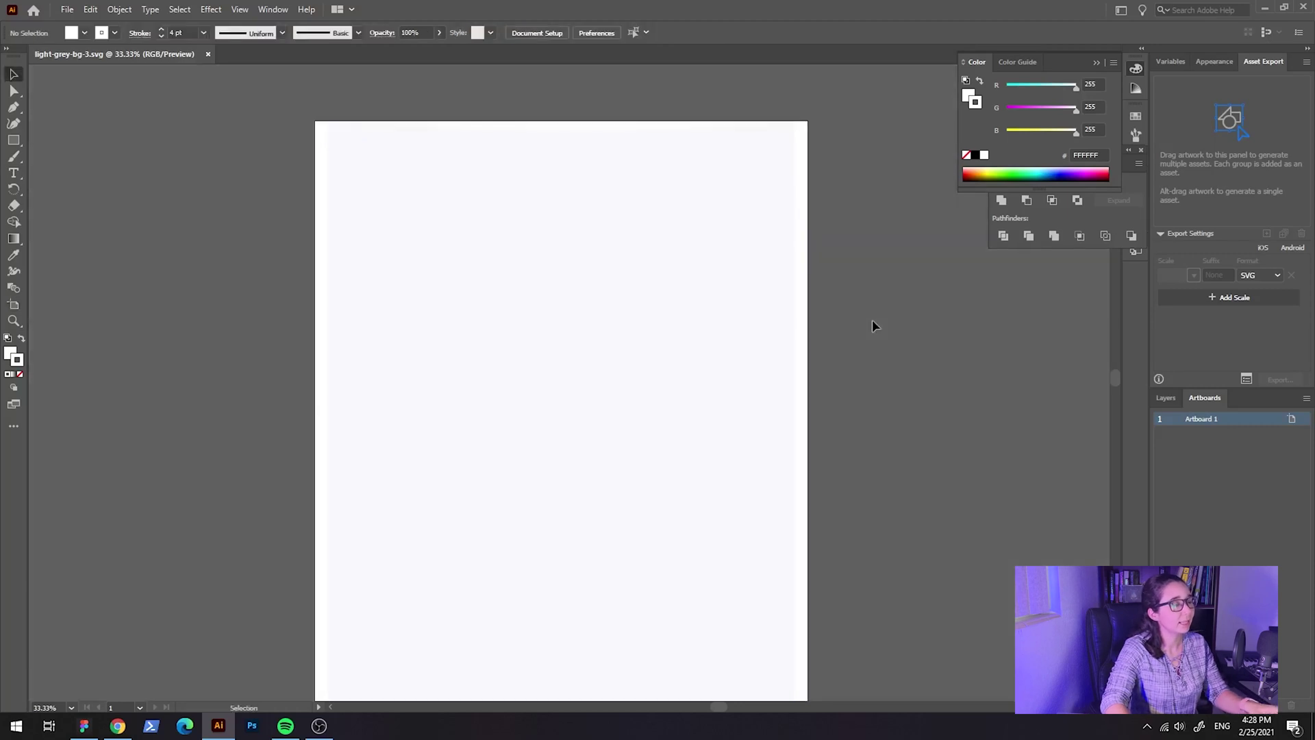
Zoom and pan around the artboard, selecting the curved background group to check its edges.
scroll(890, 370, "up", 2)
scroll(890, 370, "left", 2)
scroll(385, 194, "left", 1)
scroll(384, 194, "up", 6)
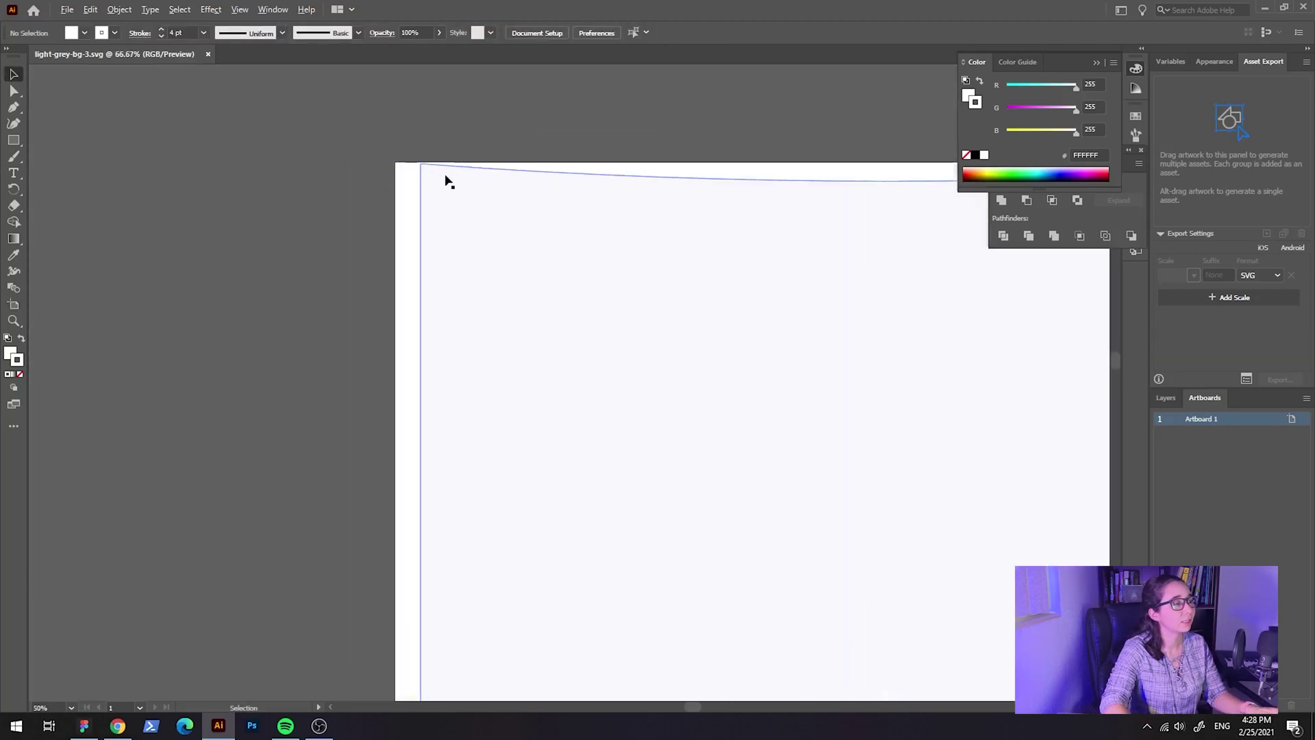
left_click(299, 176)
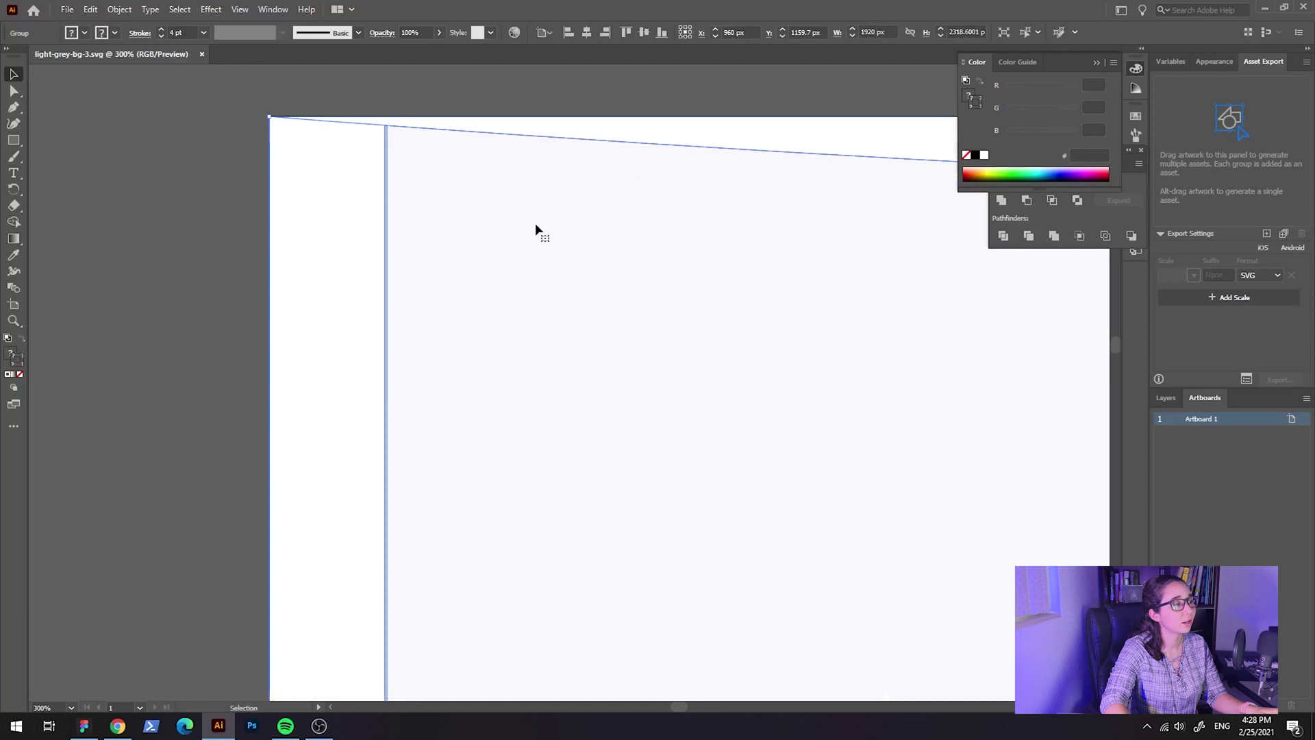
scroll(467, 204, "right", 1)
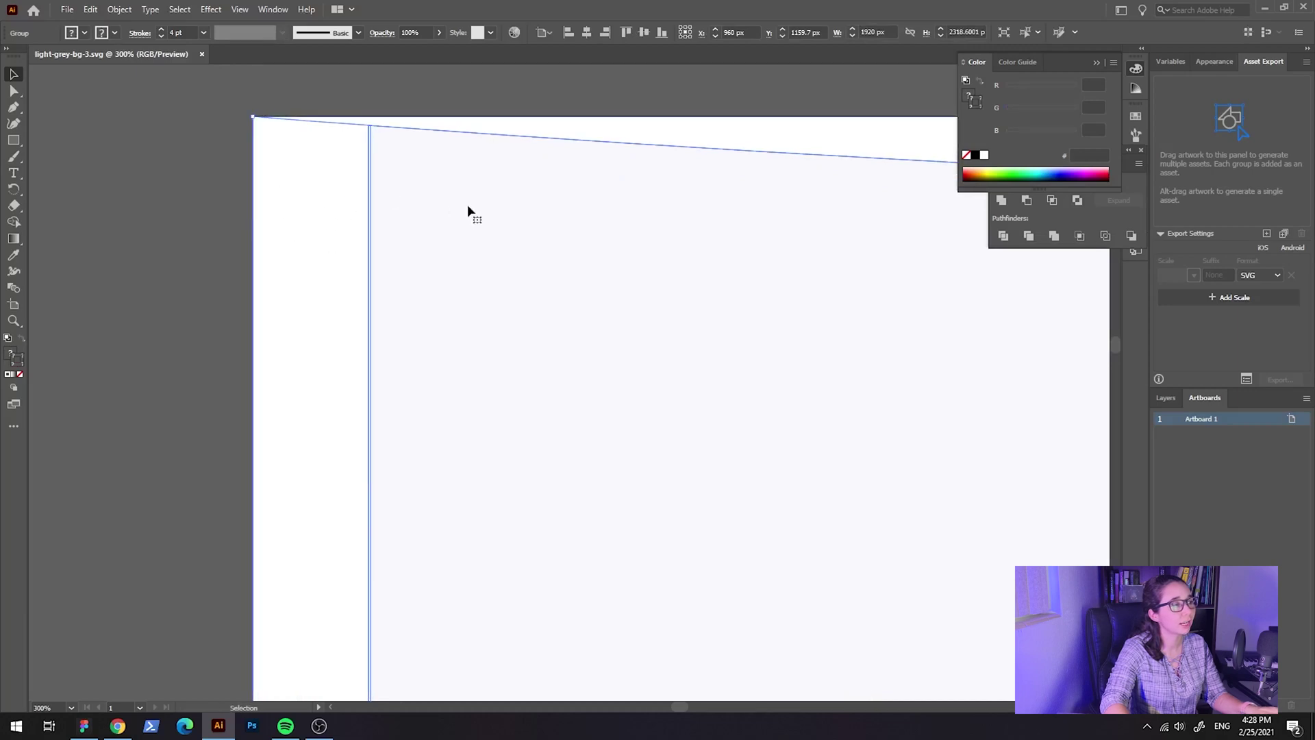
scroll(467, 204, "down", 6)
left_click(687, 101)
scroll(678, 109, "right", 2)
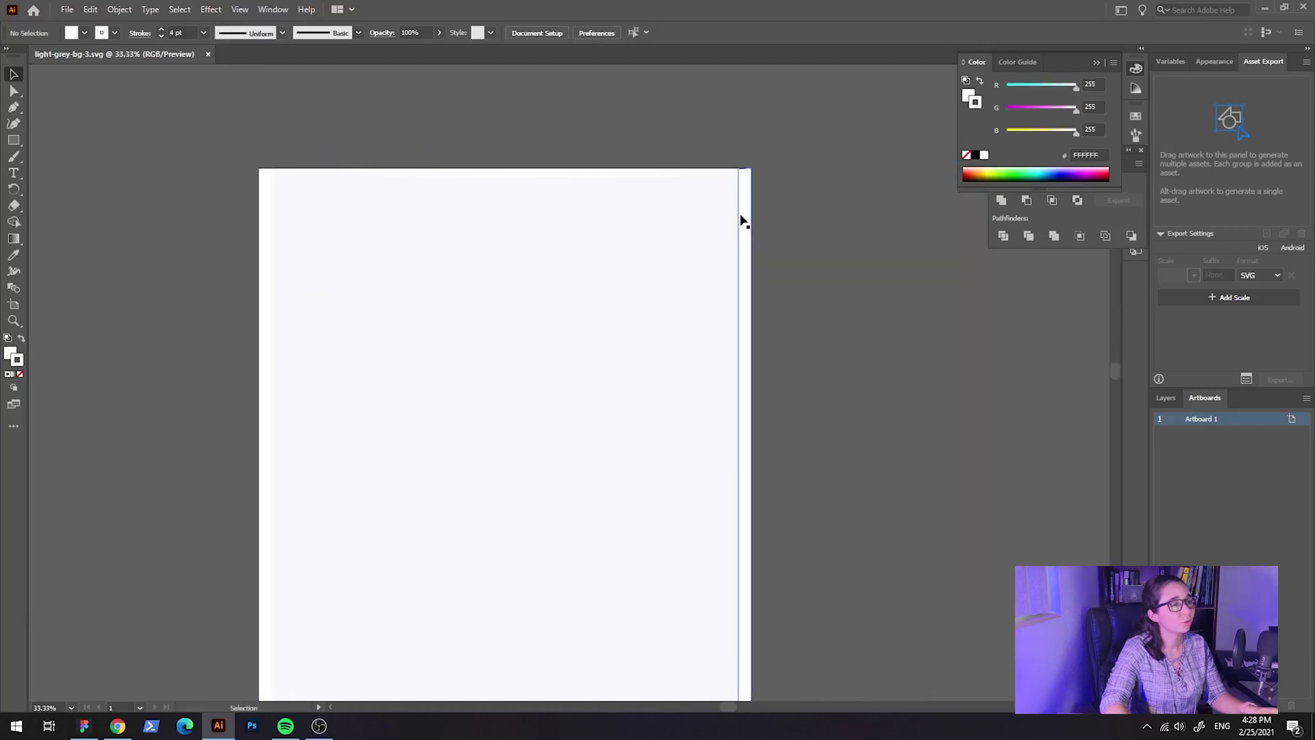
scroll(742, 217, "up", 3)
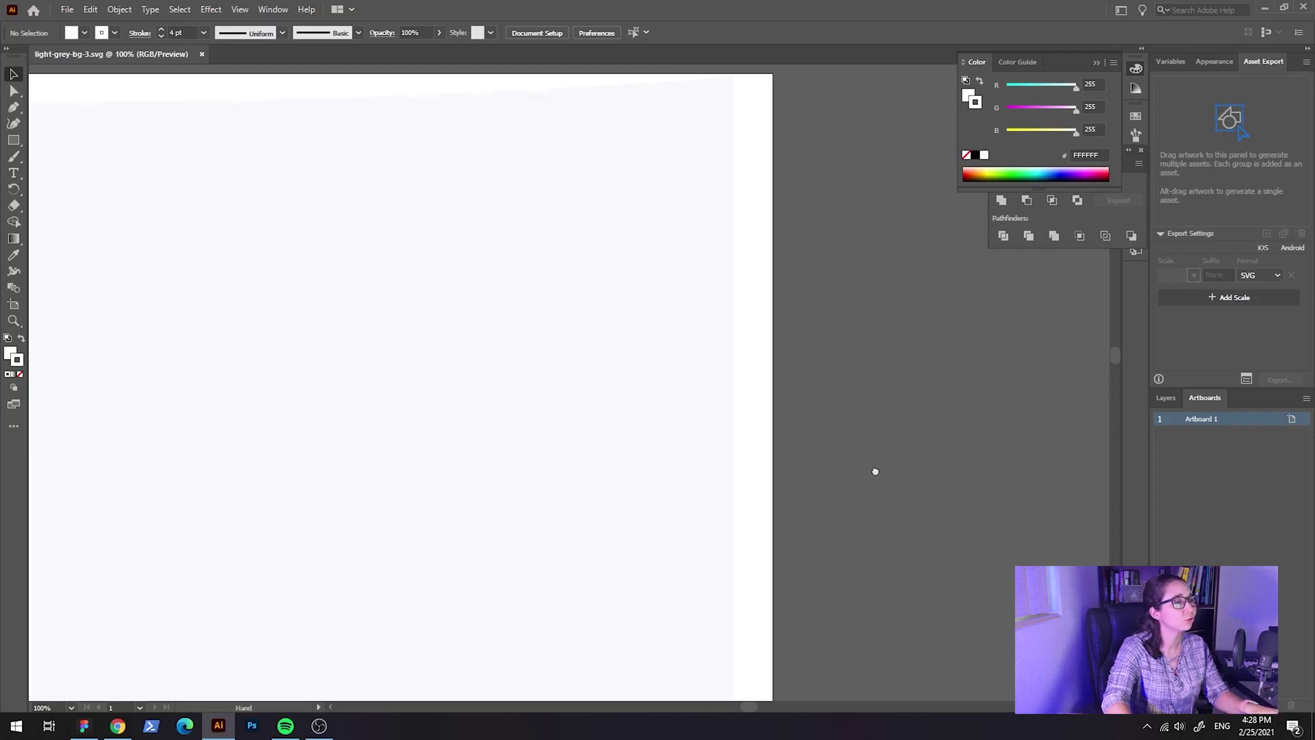
scroll(1055, 444, "down", 2)
scroll(1054, 445, "down", 1)
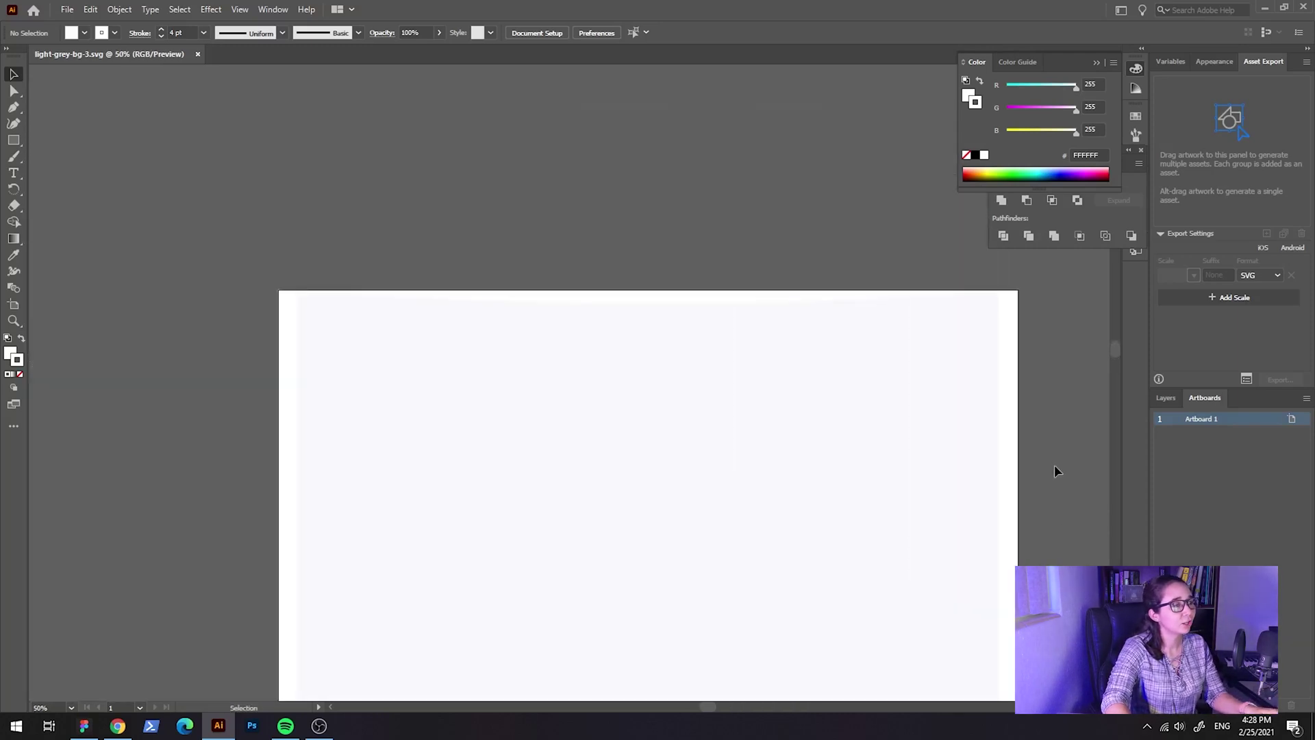
left_click_drag(1056, 468, 1023, 419)
Save the artwork as light-grey-bg-3.svg, accepting the SVG options.
left_click(66, 9)
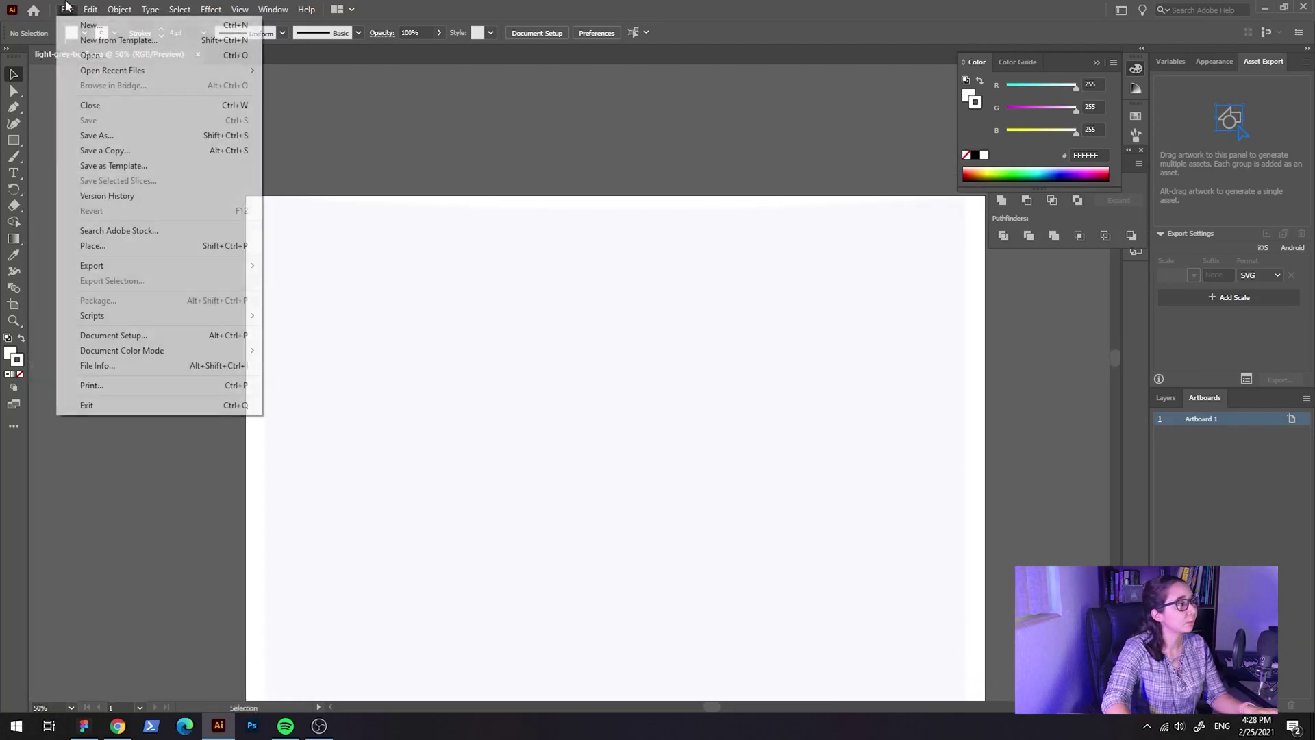
left_click(173, 137)
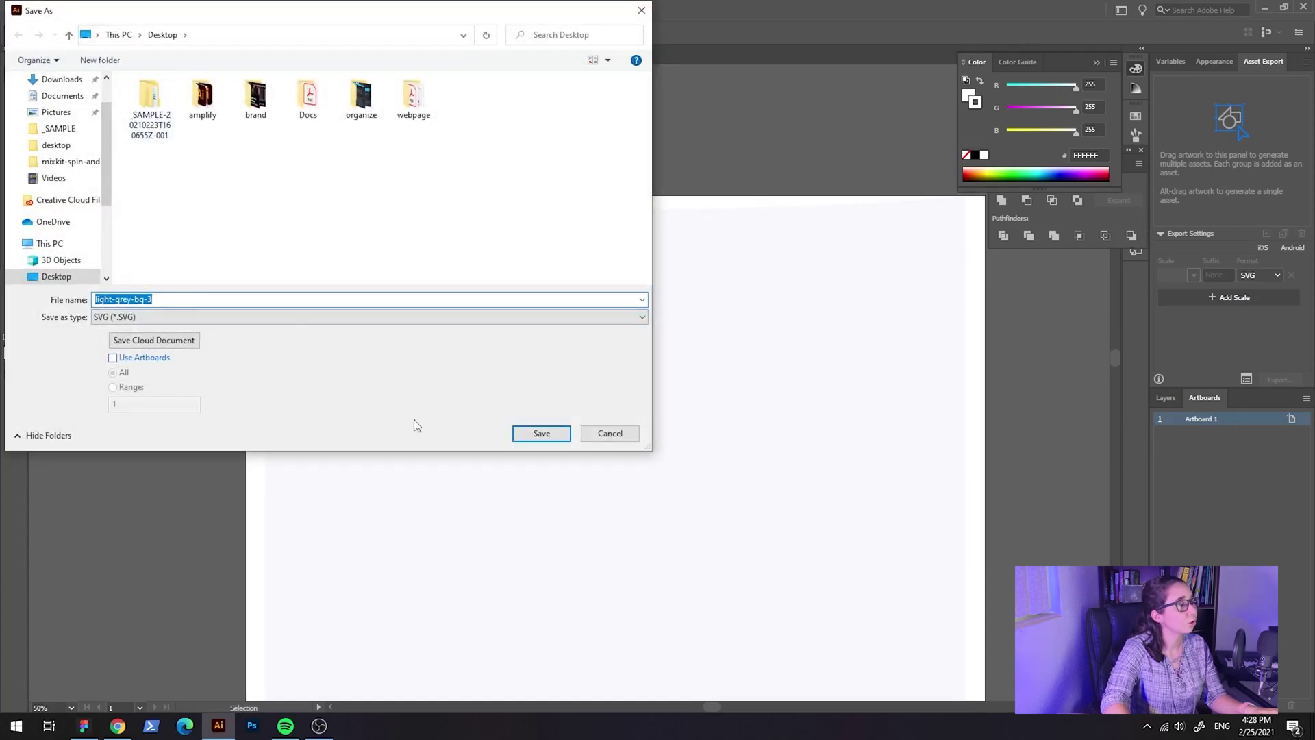
left_click(539, 434)
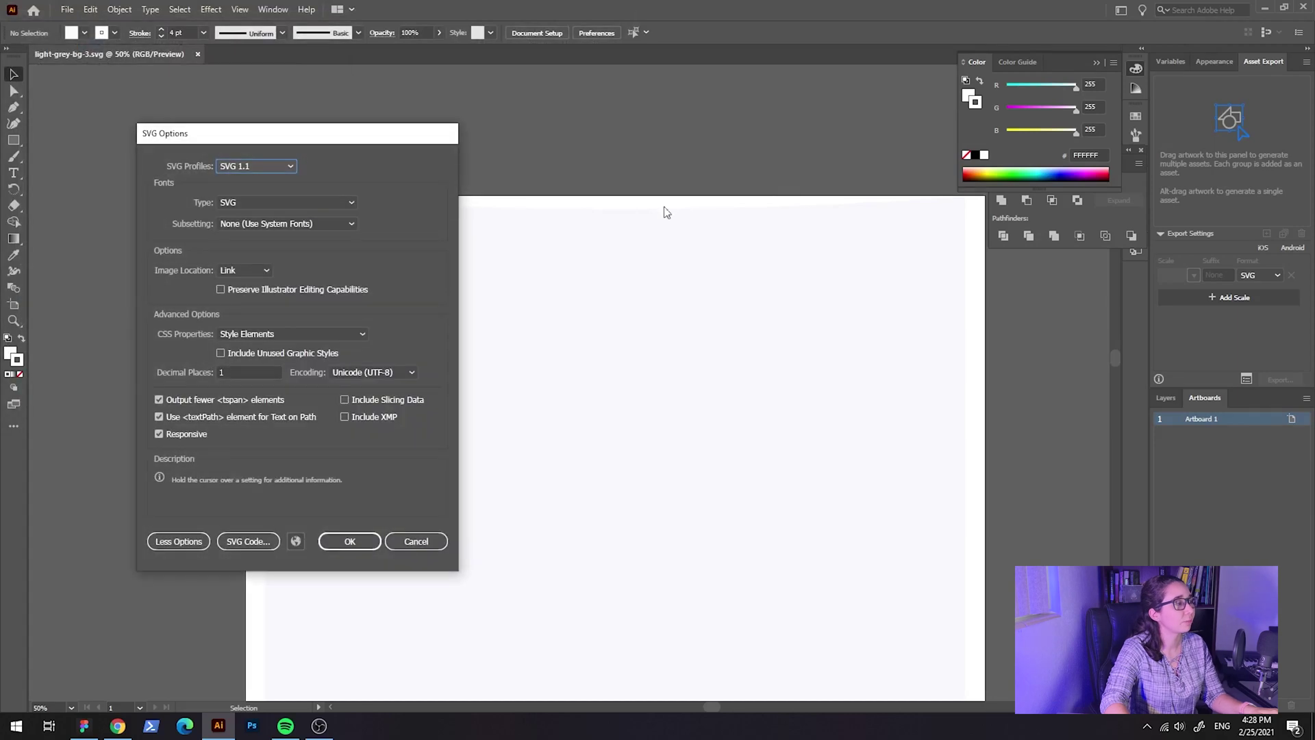
left_click_drag(376, 135, 380, 94)
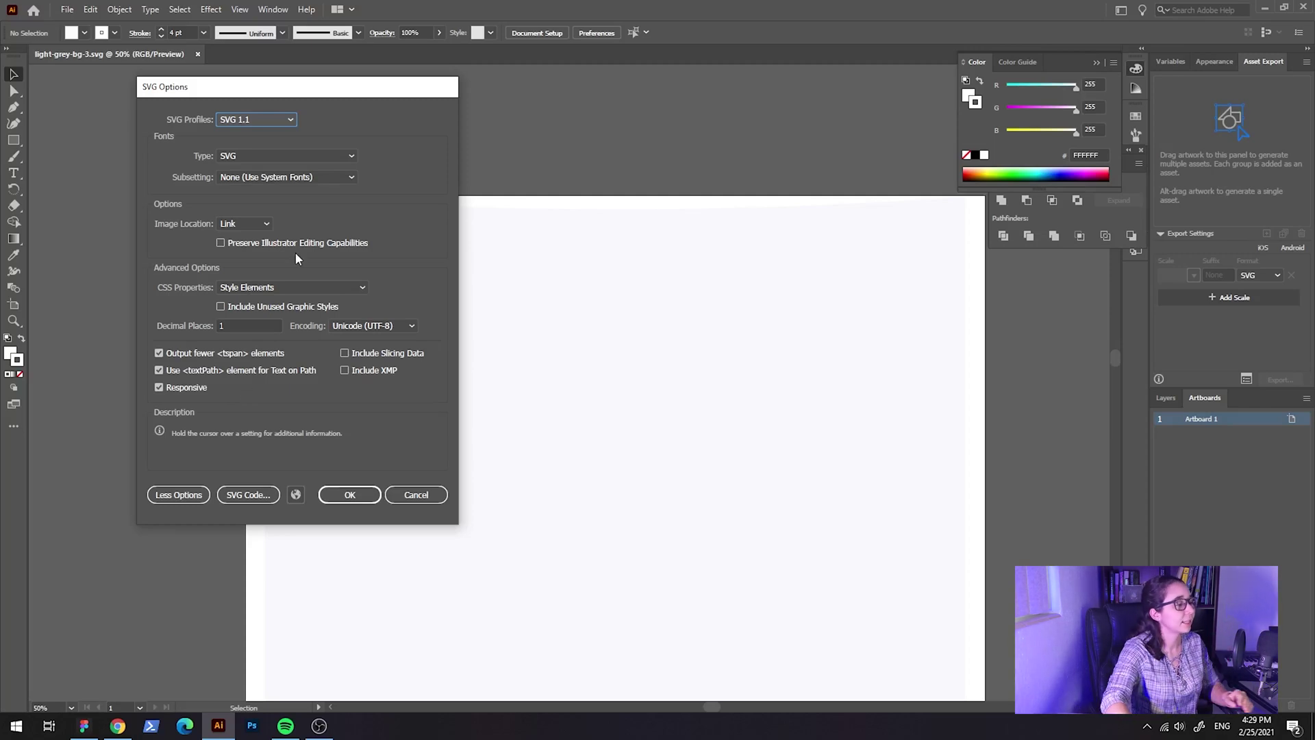
left_click(419, 500)
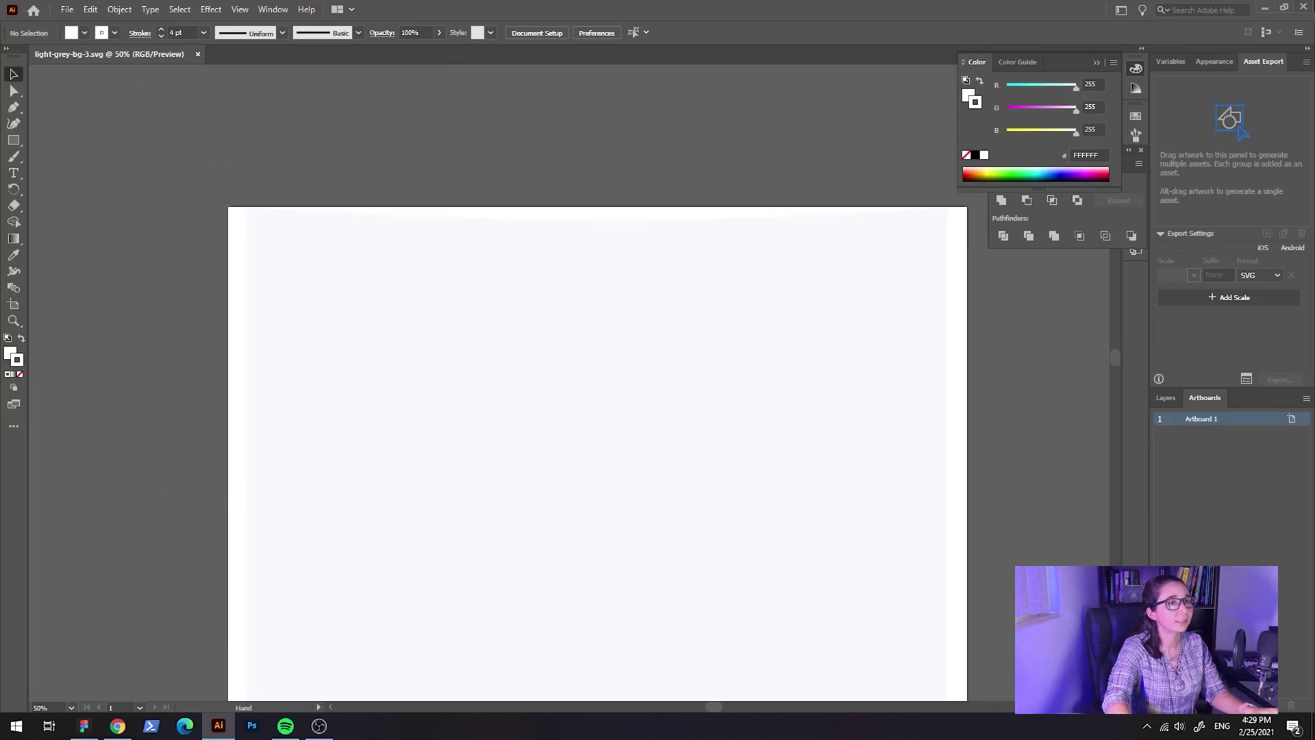
key("alt+Tab")
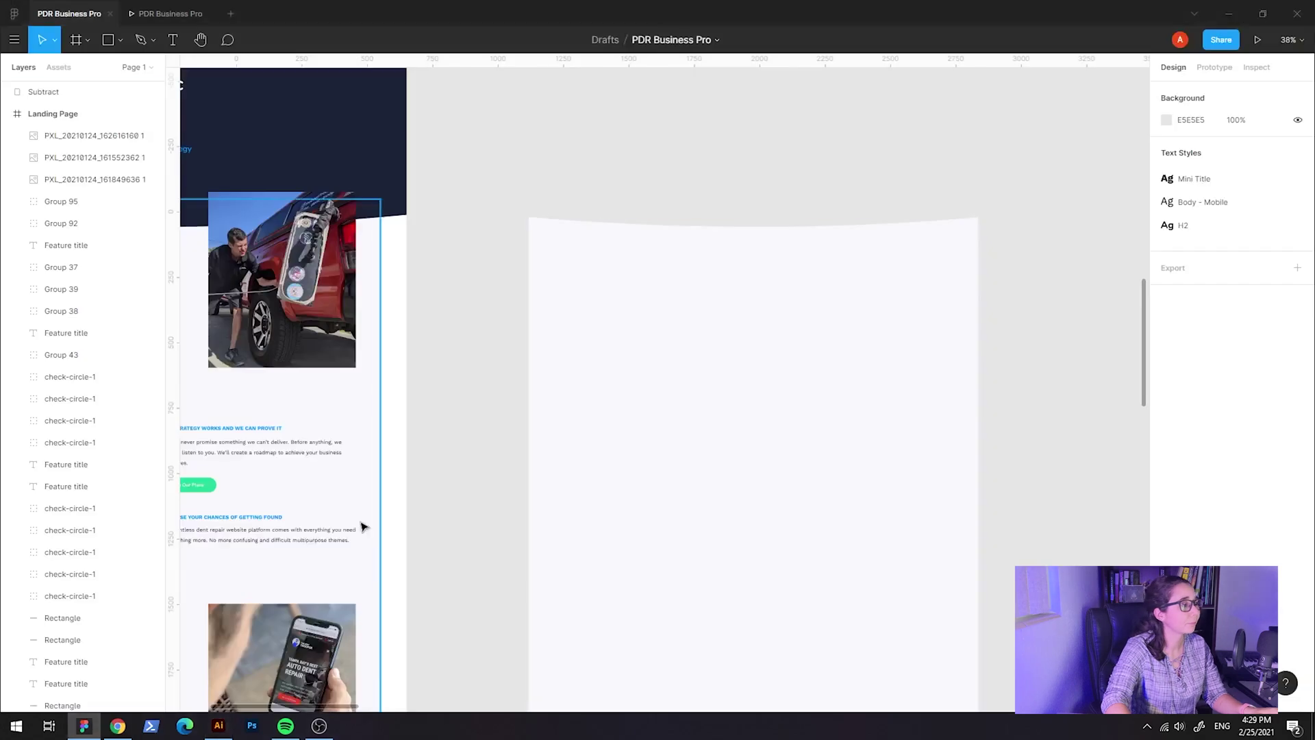
In Oxygen, select the dark hero section and its background colour value 1b2338.
left_click(118, 725)
scroll(614, 507, "up", 1)
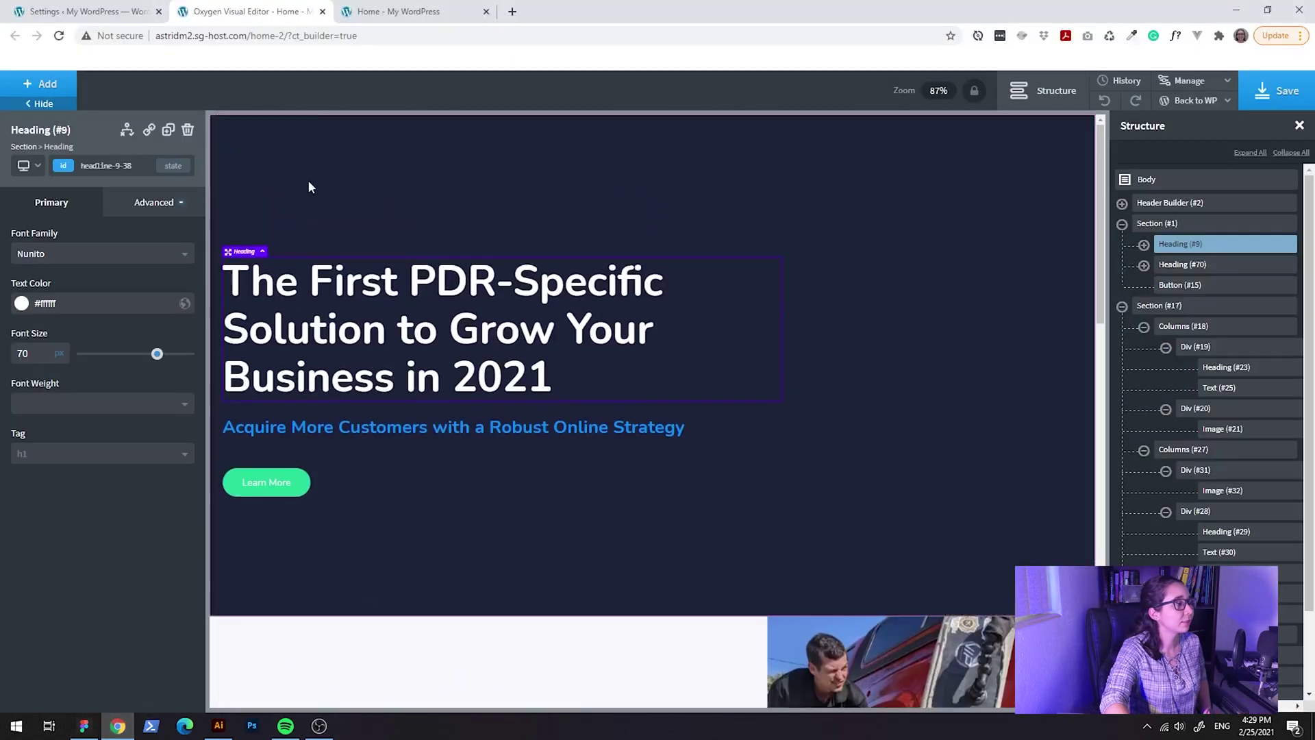
left_click(318, 202)
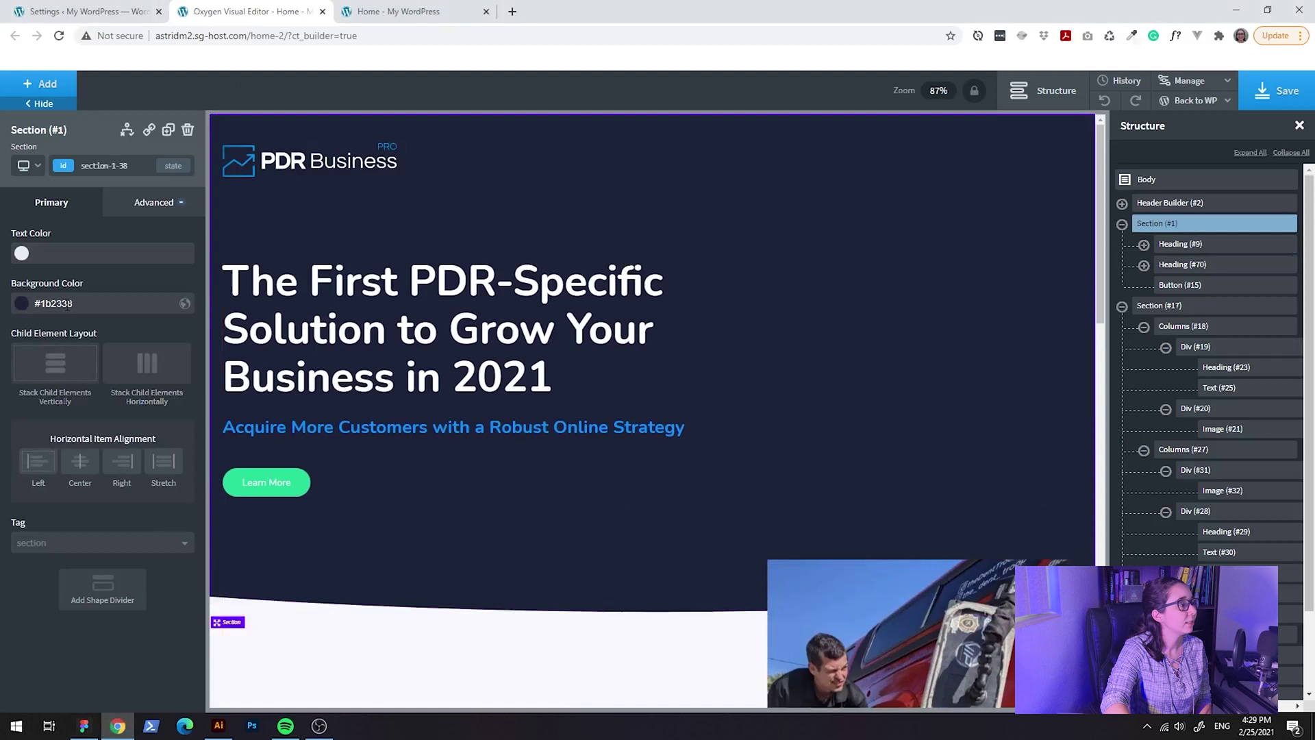
double_click(131, 307)
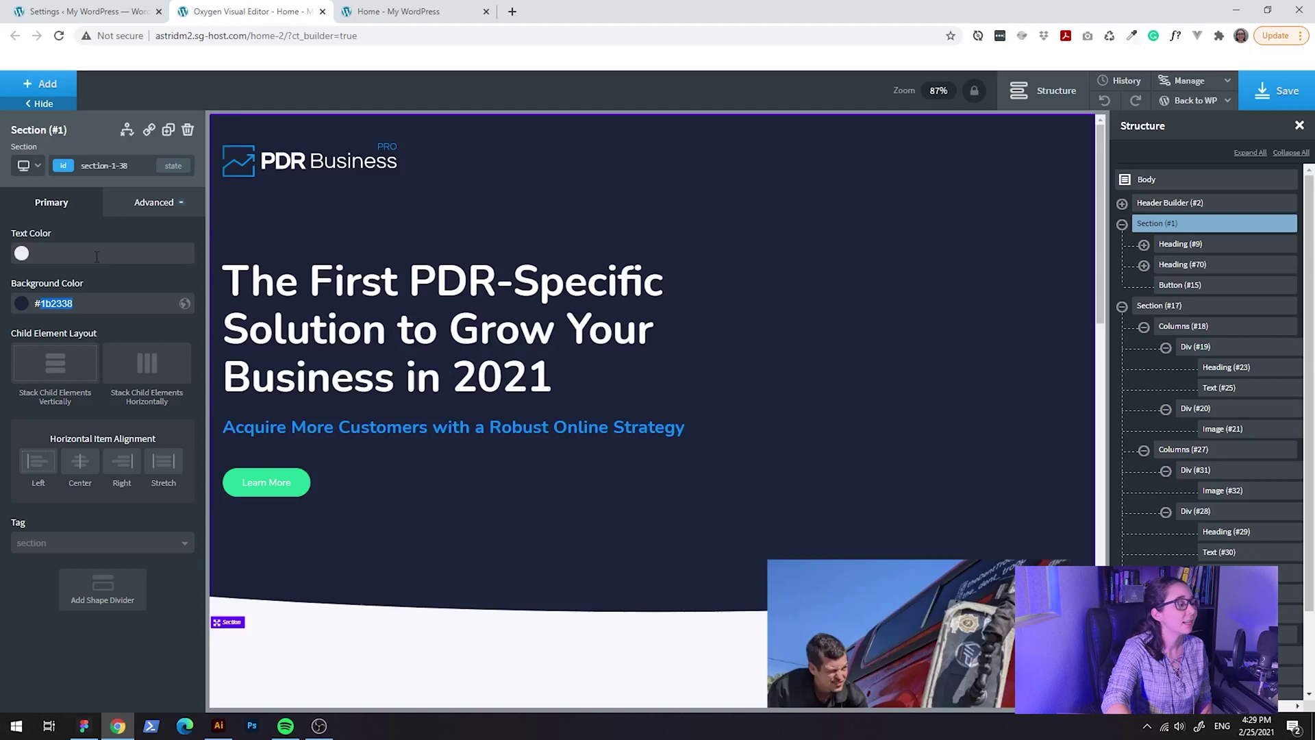
Select the industry section's columns row and bring up its Advanced background settings.
scroll(680, 471, "down", 5)
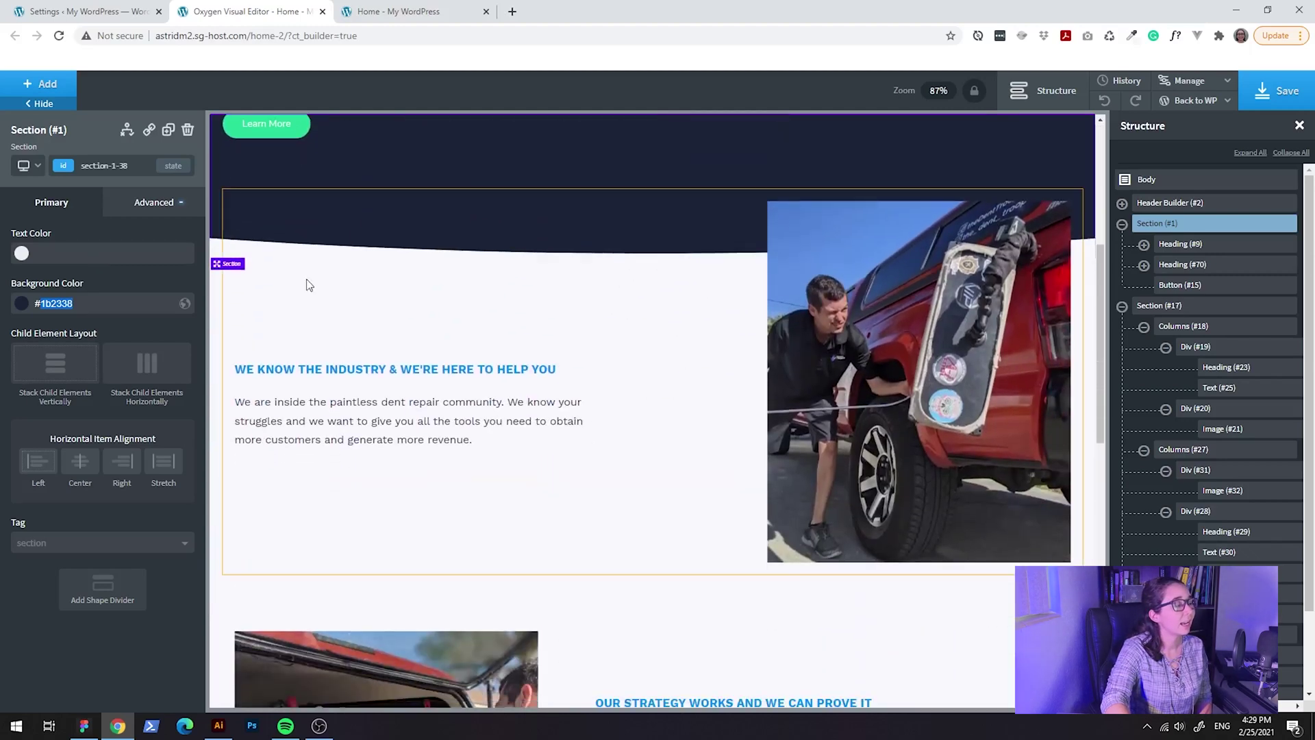
left_click(310, 285)
left_click(156, 202)
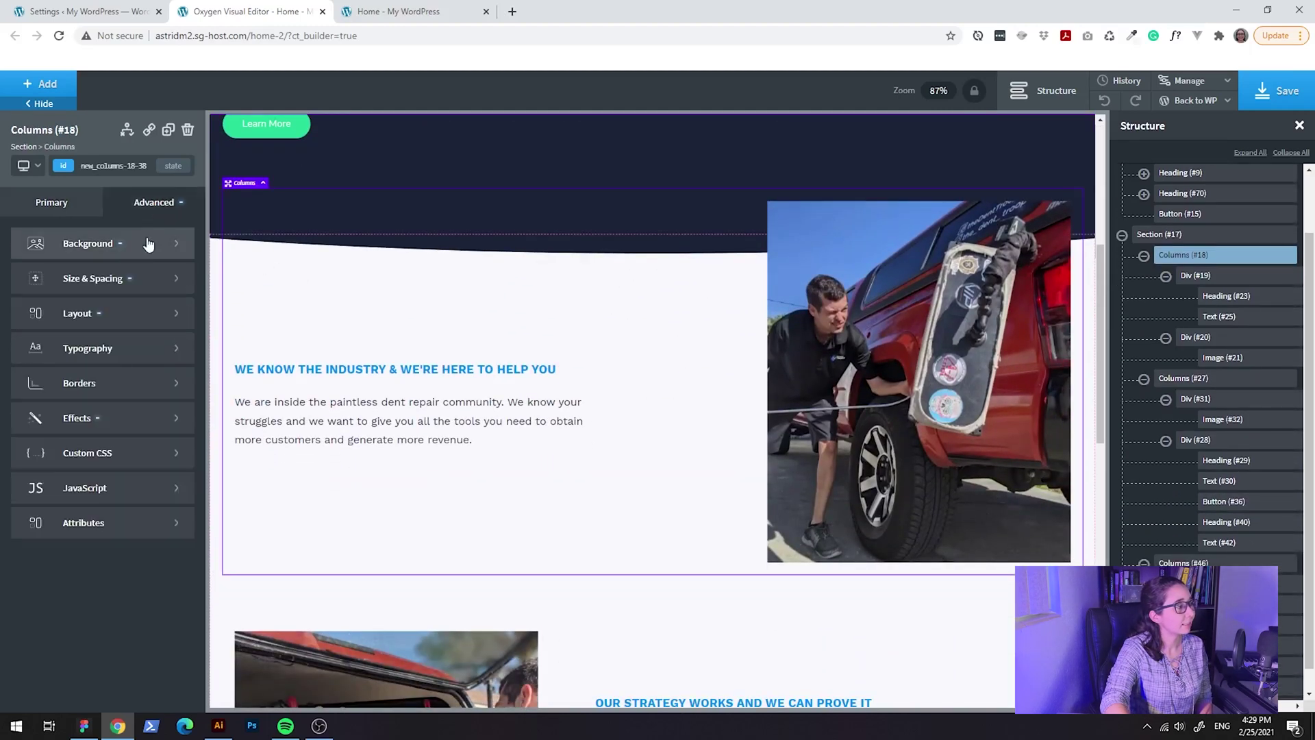
left_click(148, 245)
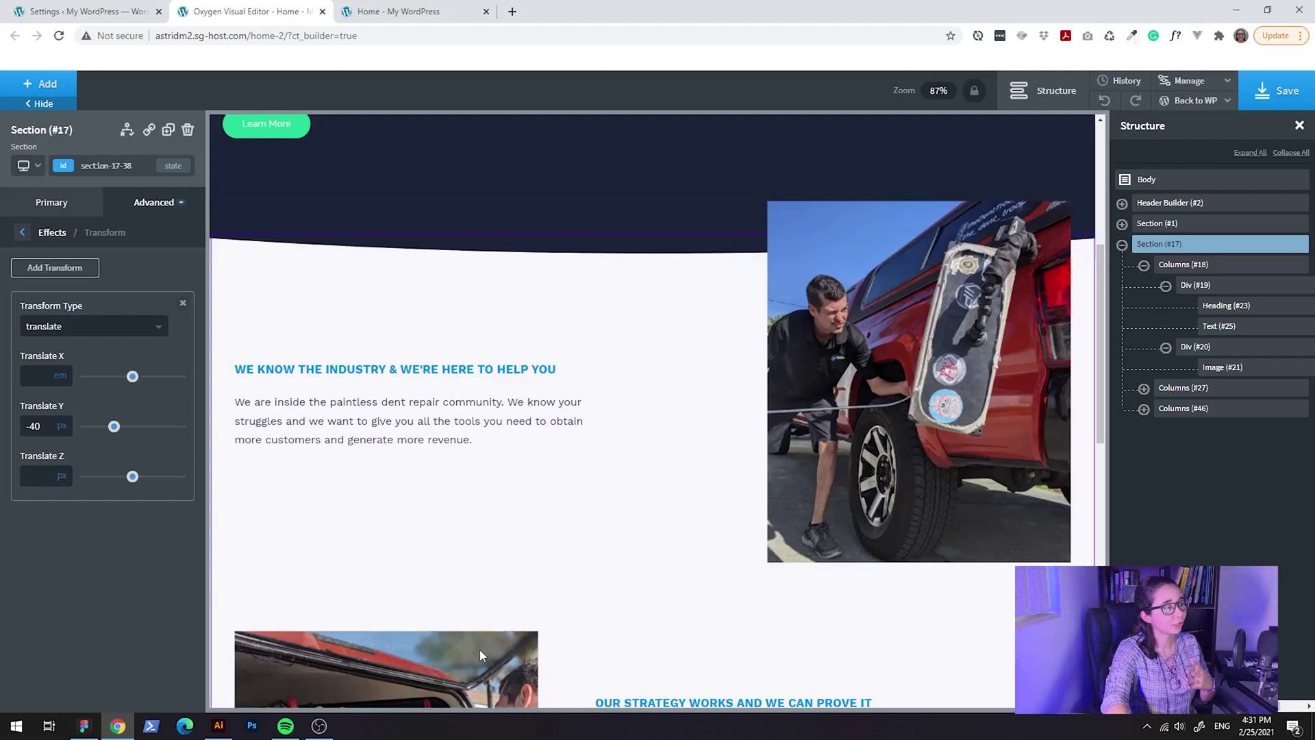
Review Section #17's background image and its transform with Translate Y -40.
left_click(57, 202)
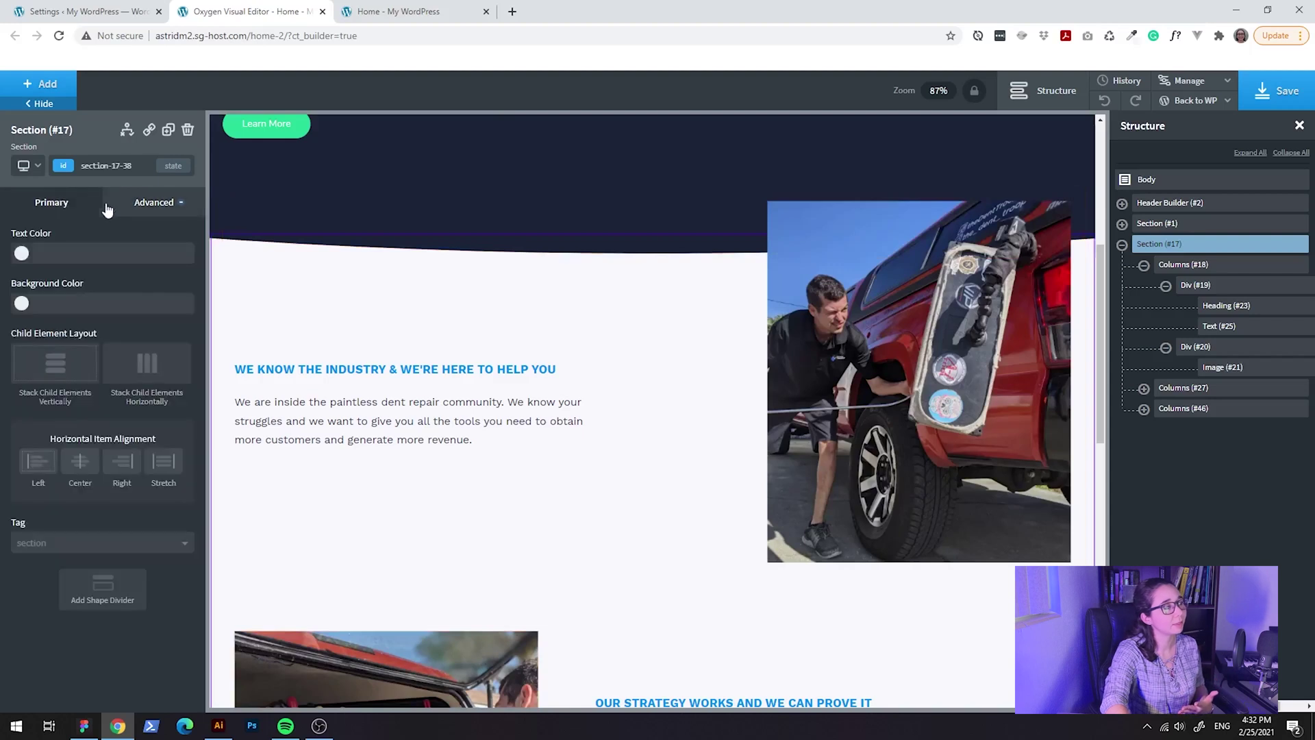
left_click(111, 209)
left_click(119, 263)
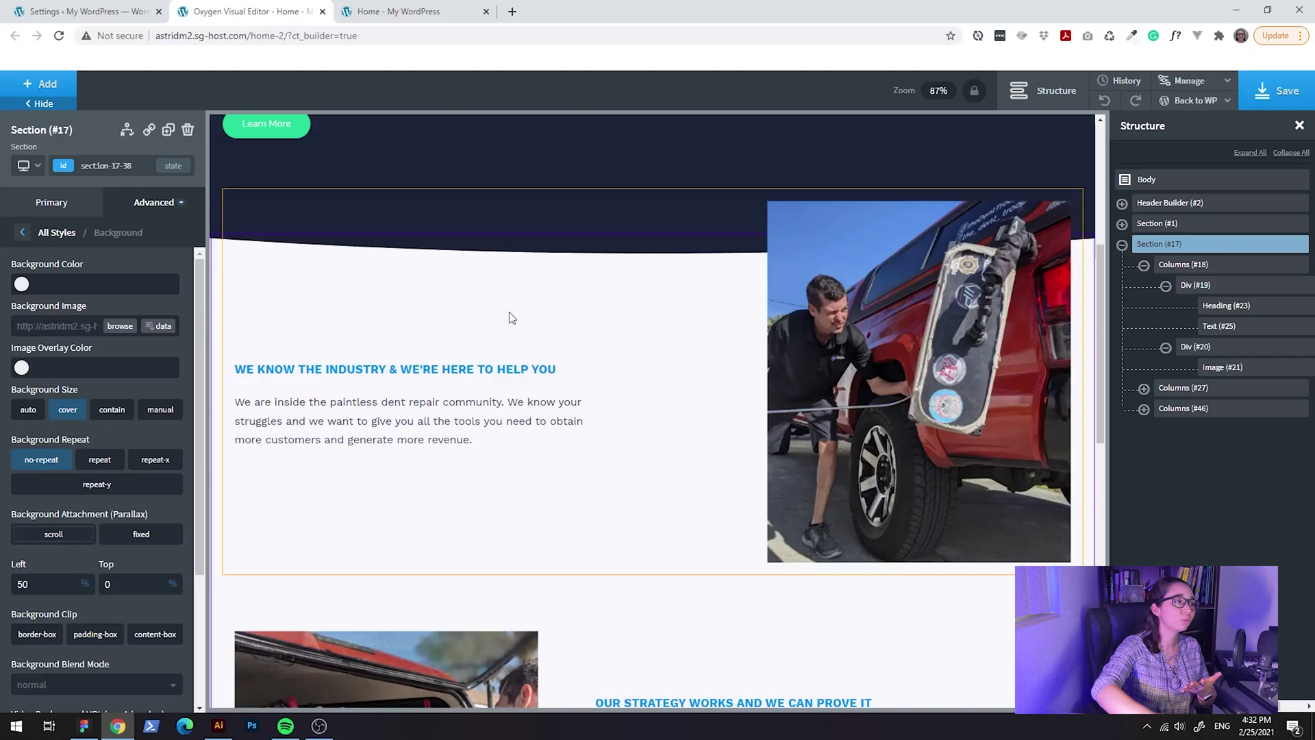
left_click(23, 232)
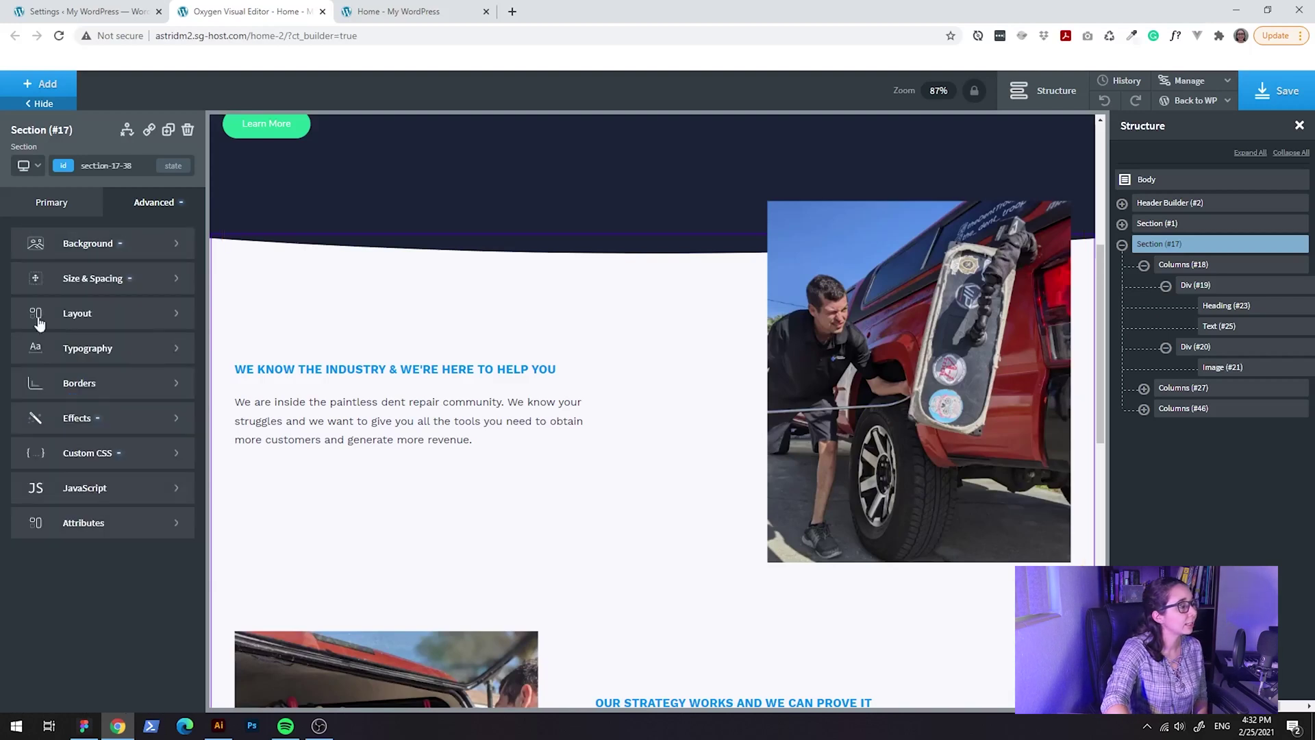
left_click(137, 419)
left_click(113, 480)
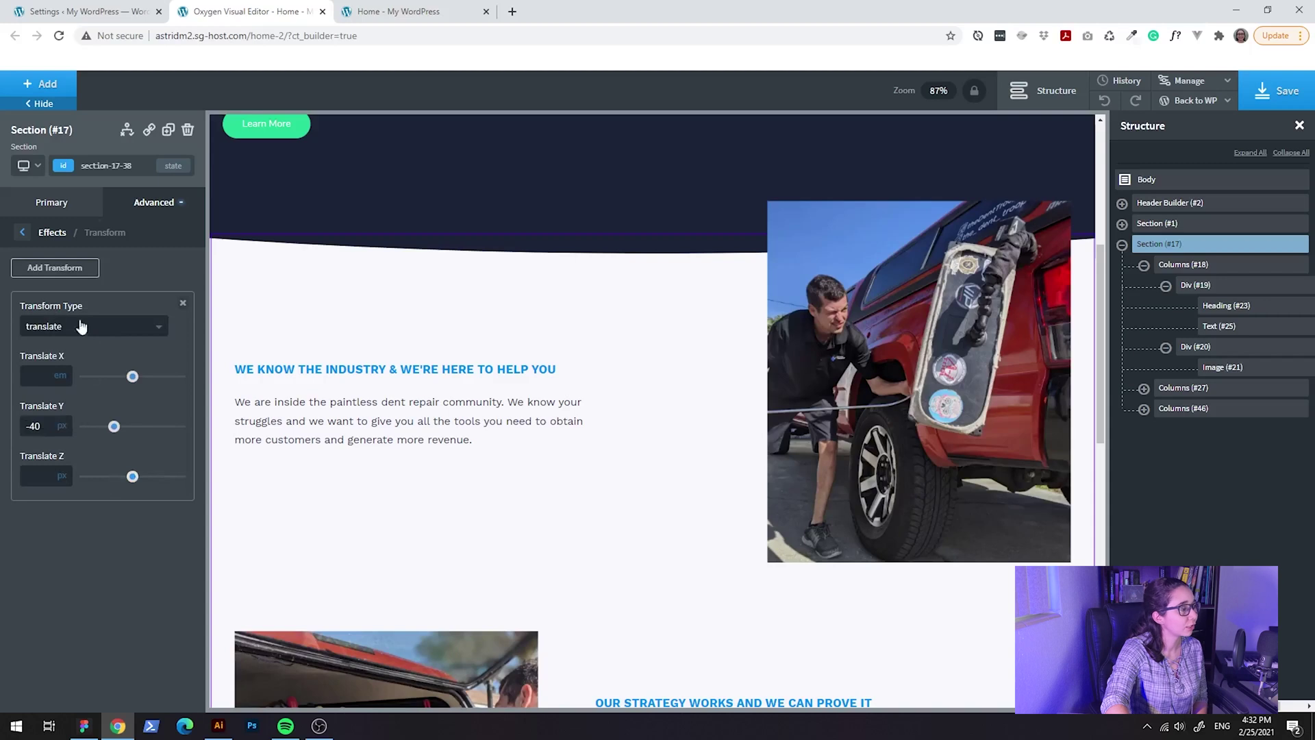
double_click(51, 420)
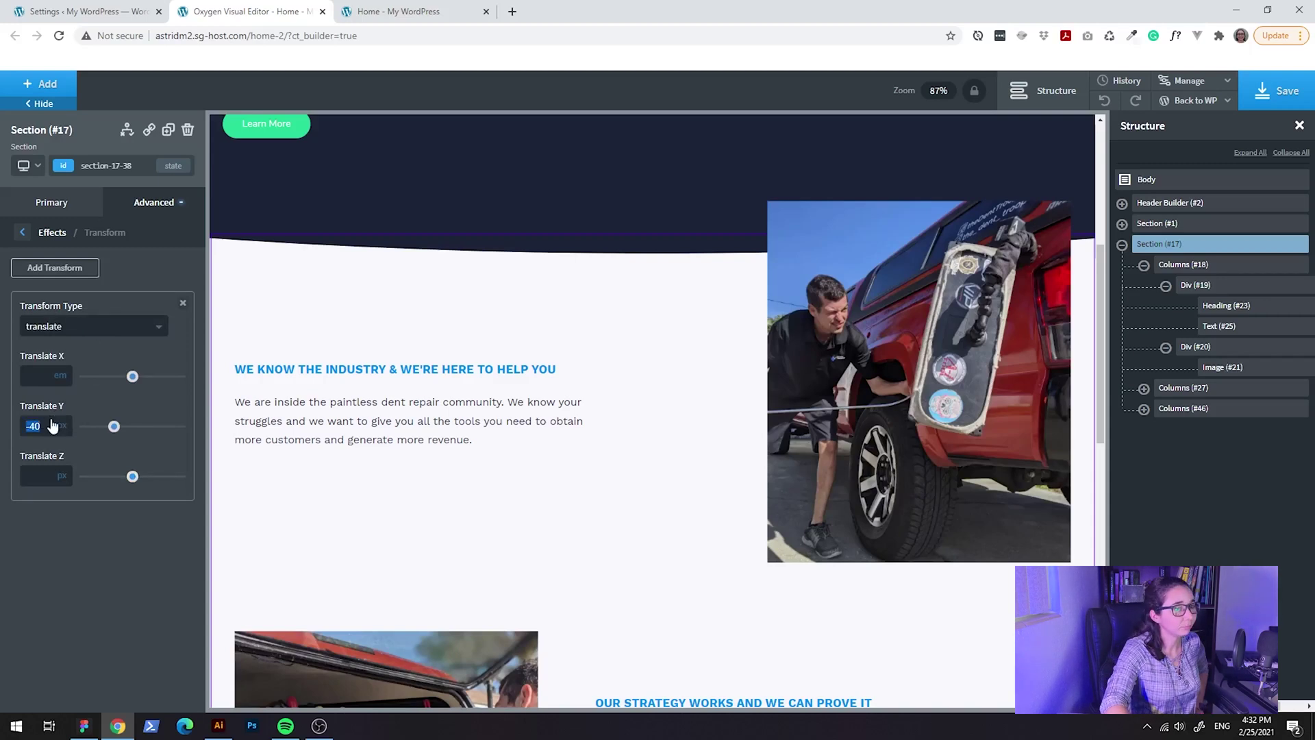
Bring up Columns #18's Effects transform settings, which translate the row -75 px on Y.
left_click(1208, 267)
left_click(180, 207)
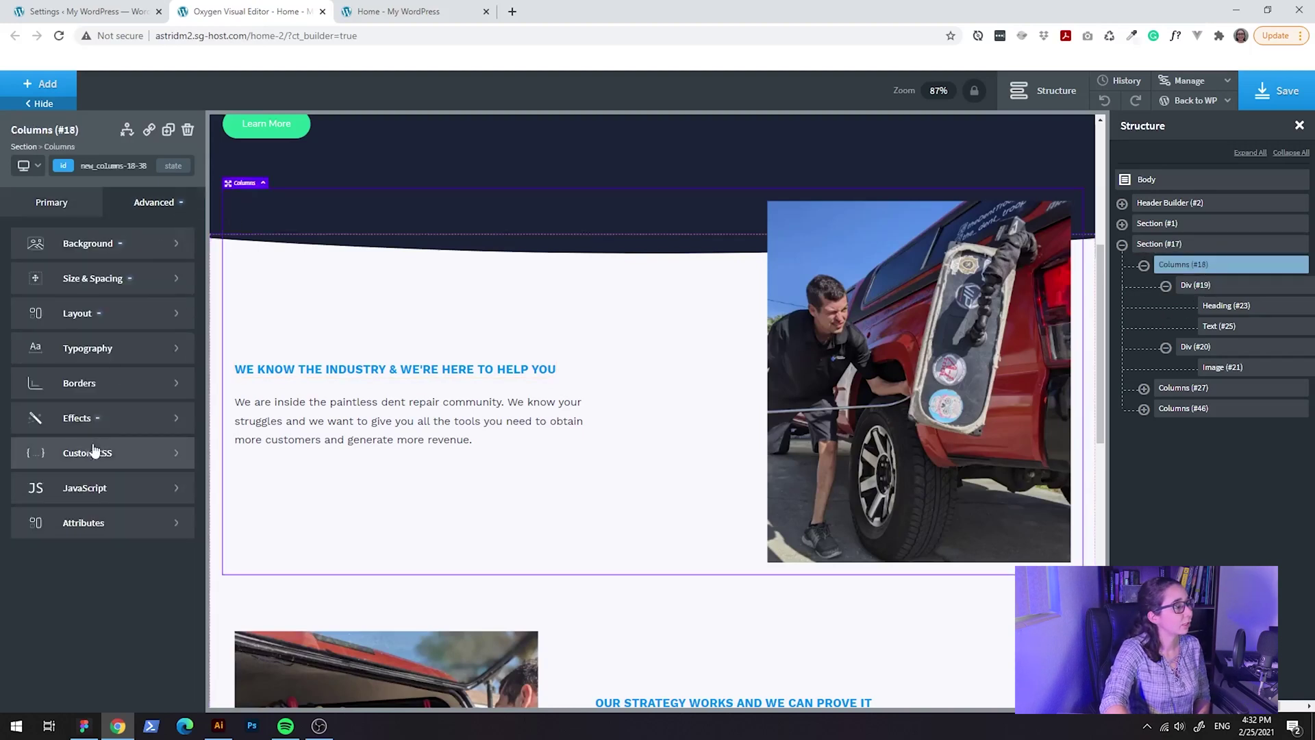
left_click(103, 420)
left_click(115, 488)
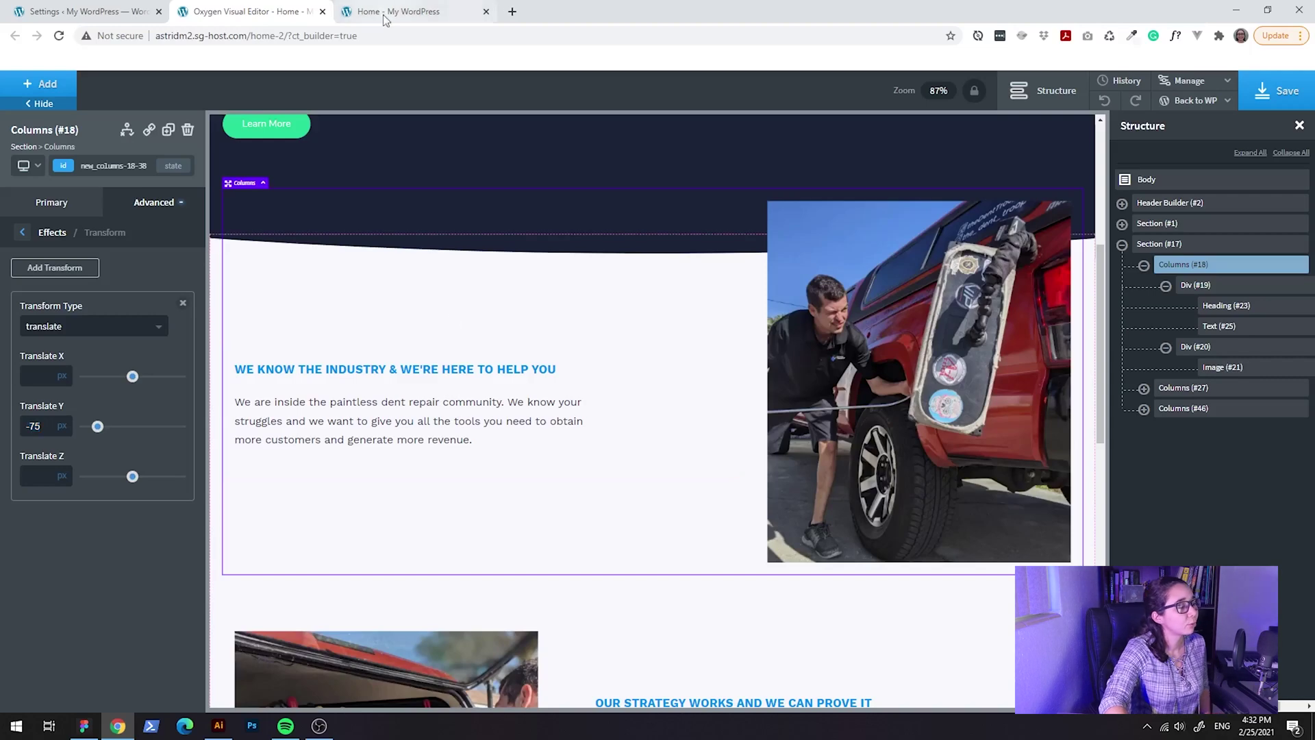
Select the light grey background path in Illustrator and temporarily fill it black.
left_click(219, 725)
scroll(871, 526, "down", 1)
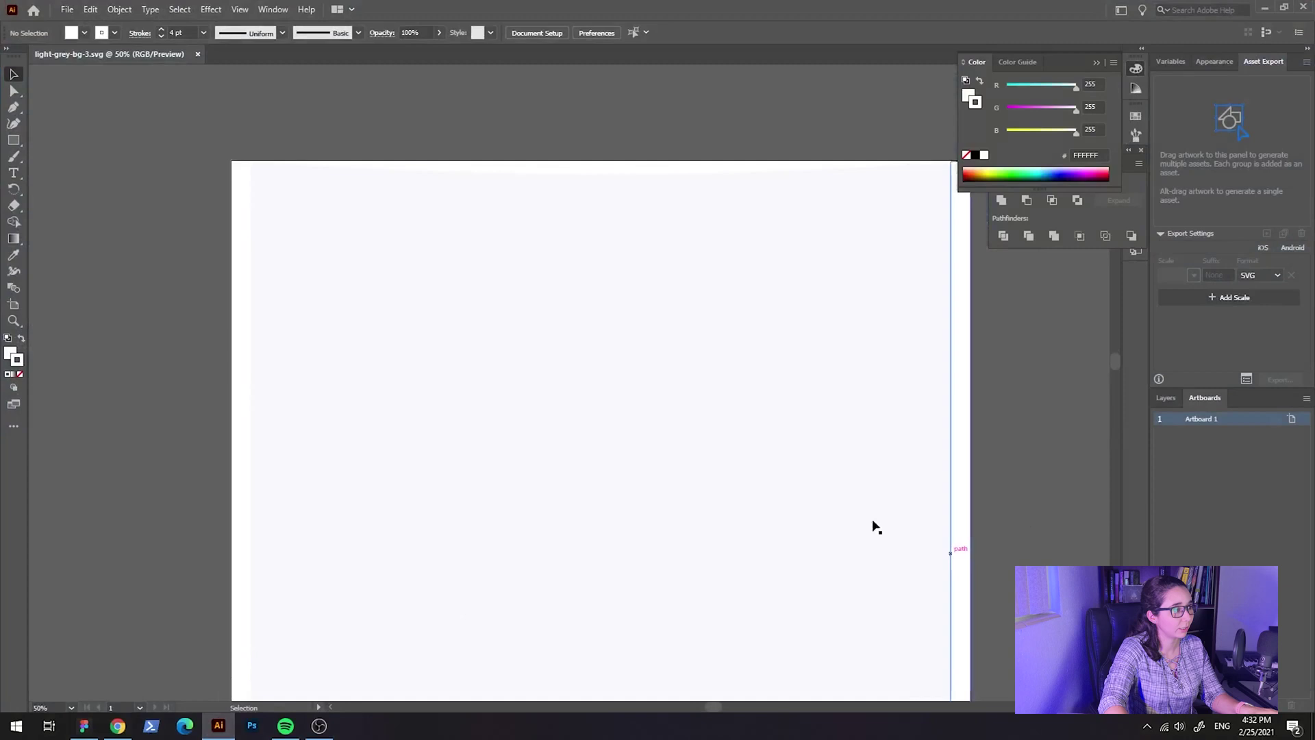
key("a")
left_click(607, 346)
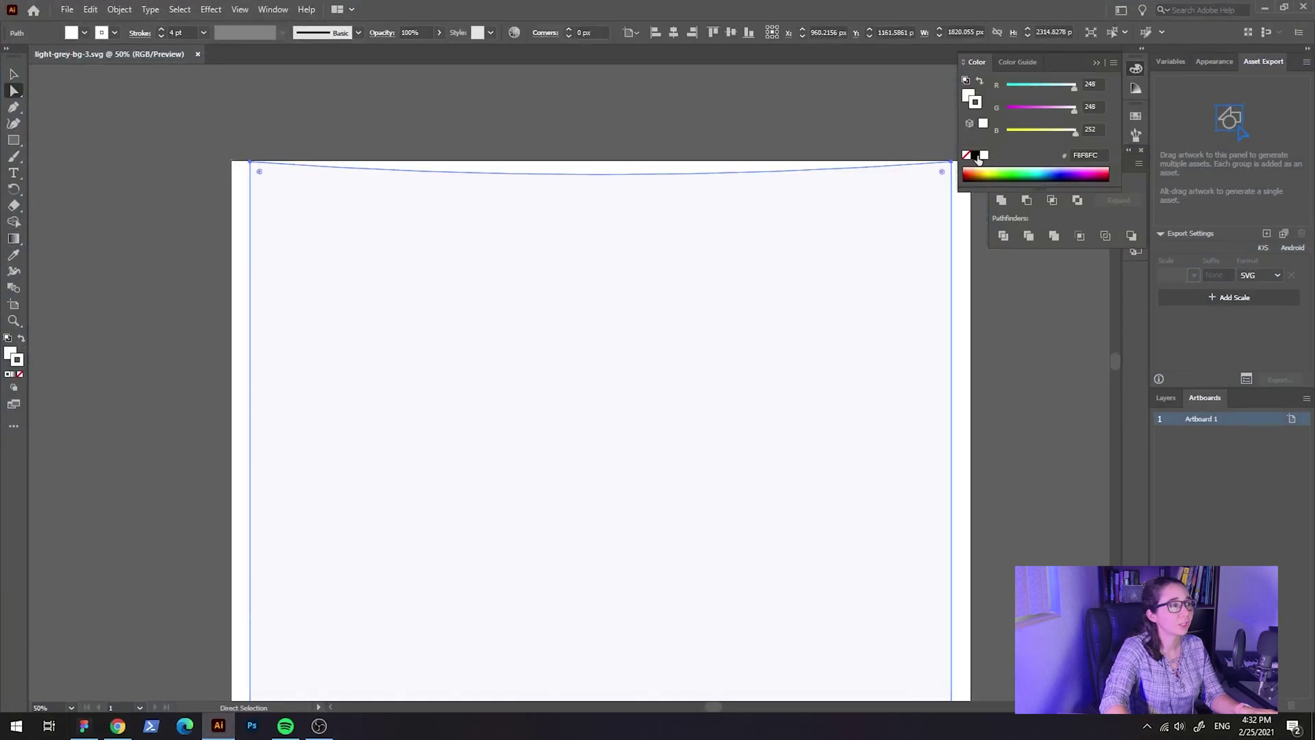
key("v")
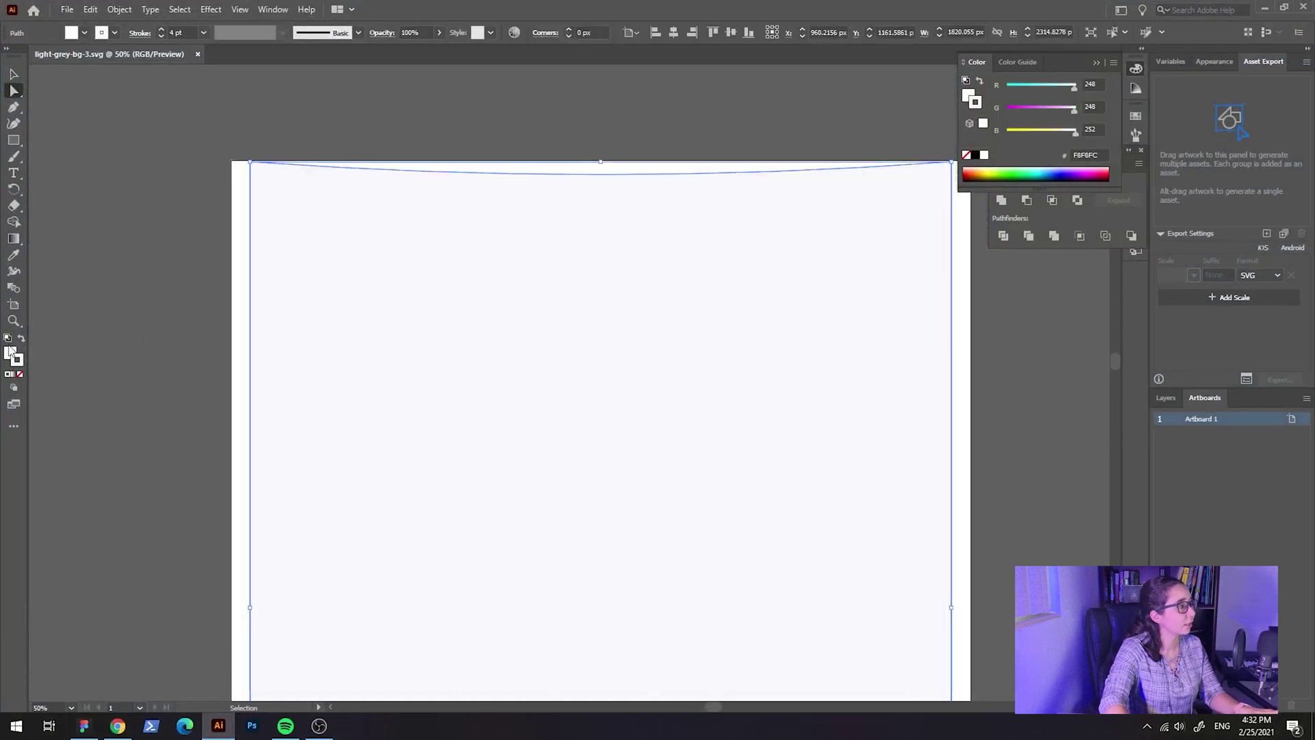
key("a")
left_click(975, 155)
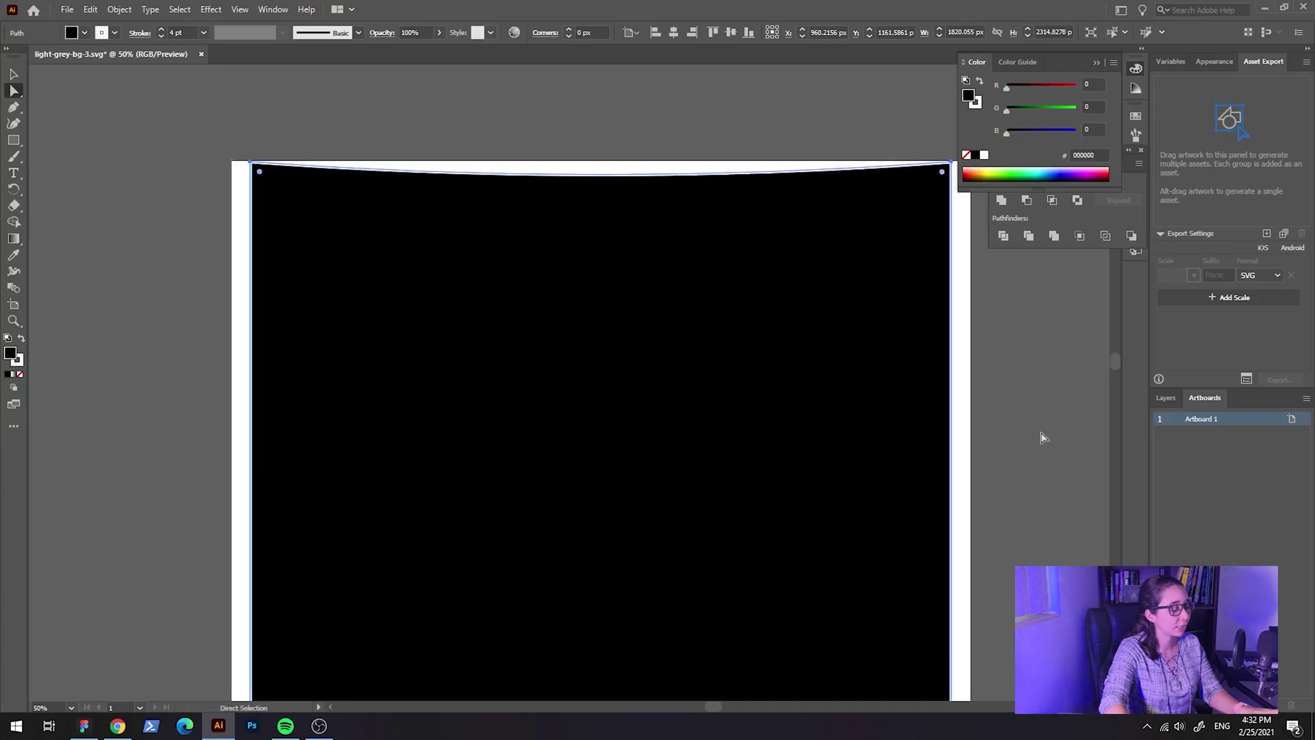
left_click(1057, 445)
key("v")
Pan to show the whole artboard and inspect the black-filled background group.
scroll(966, 449, "down", 2)
scroll(966, 450, "right", 2)
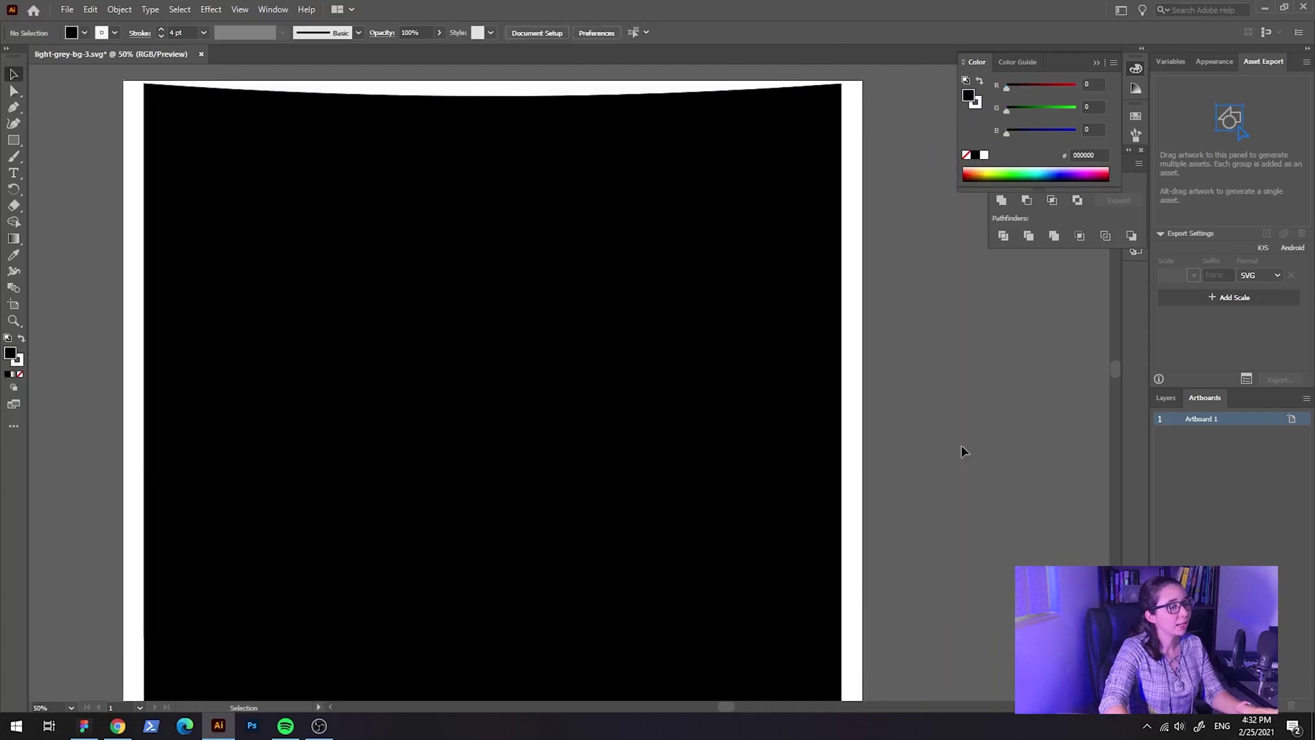
scroll(960, 446, "down", 1)
left_click_drag(994, 488, 884, 367)
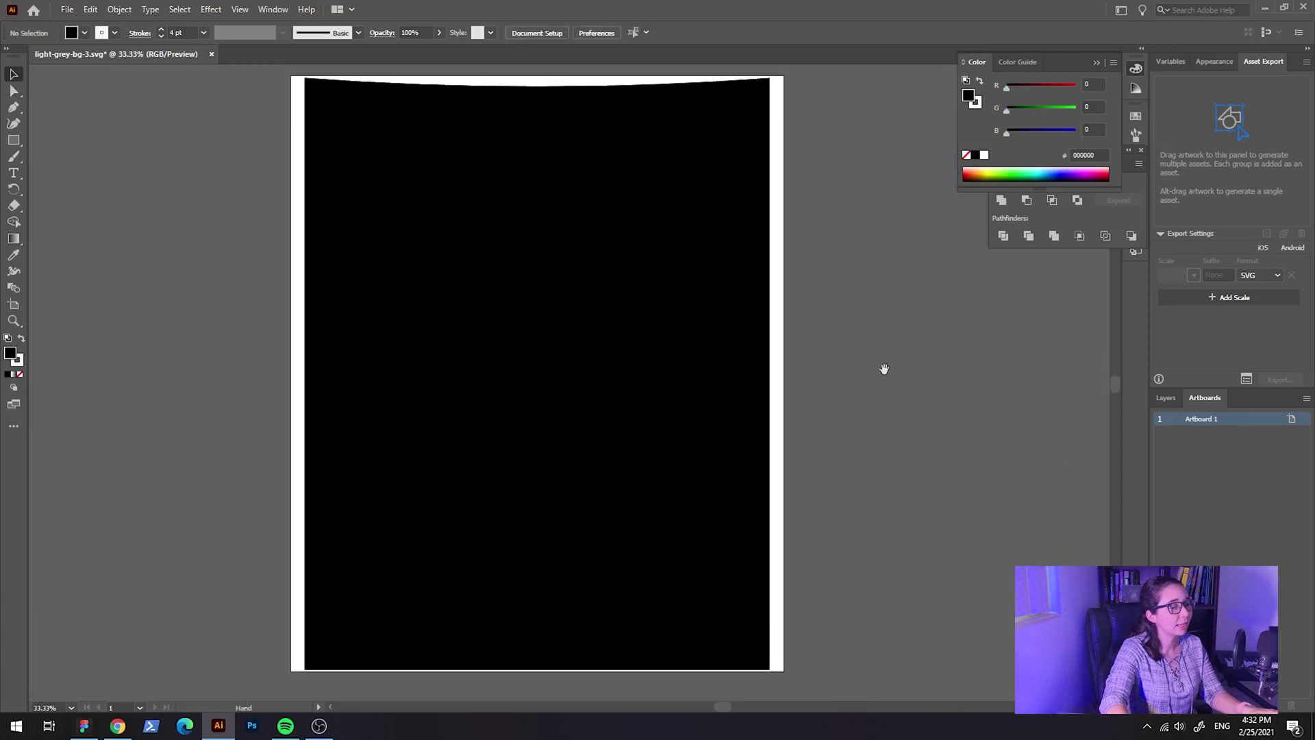
left_click(776, 326)
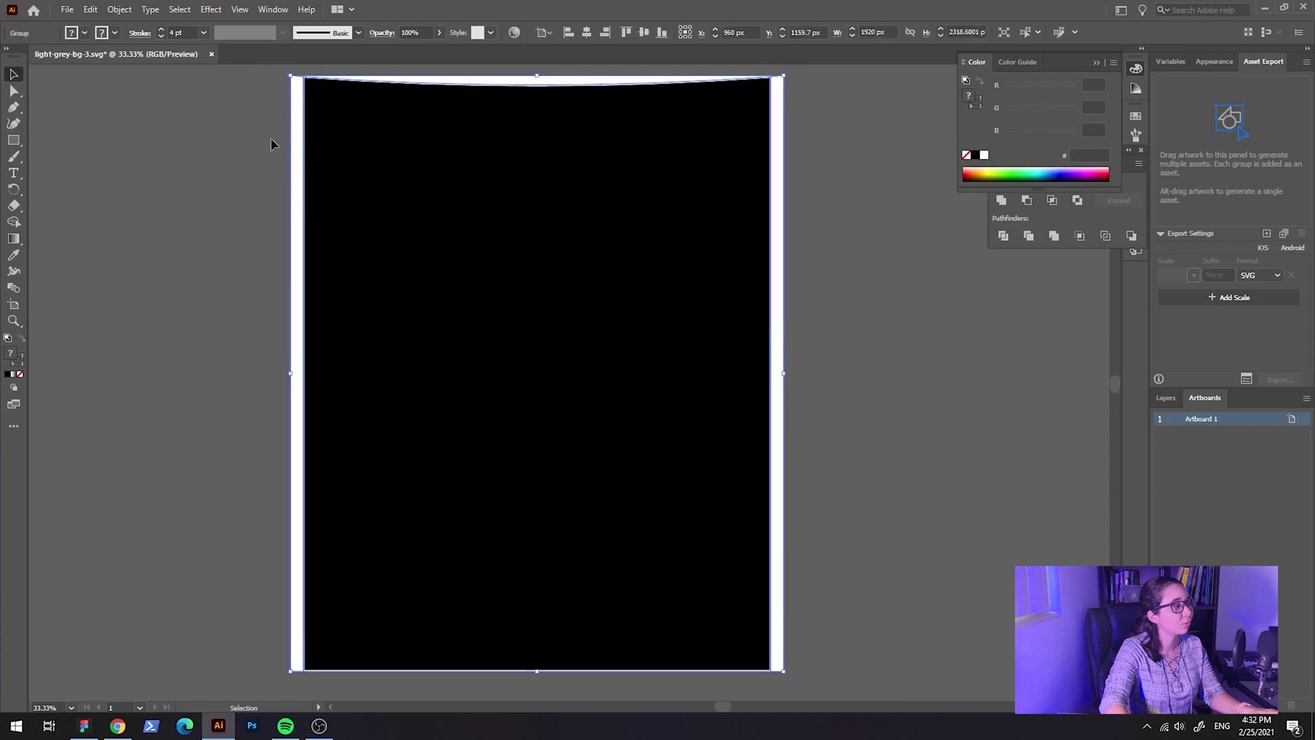
left_click(911, 350)
scroll(788, 274, "up", 1)
scroll(788, 274, "left", 1)
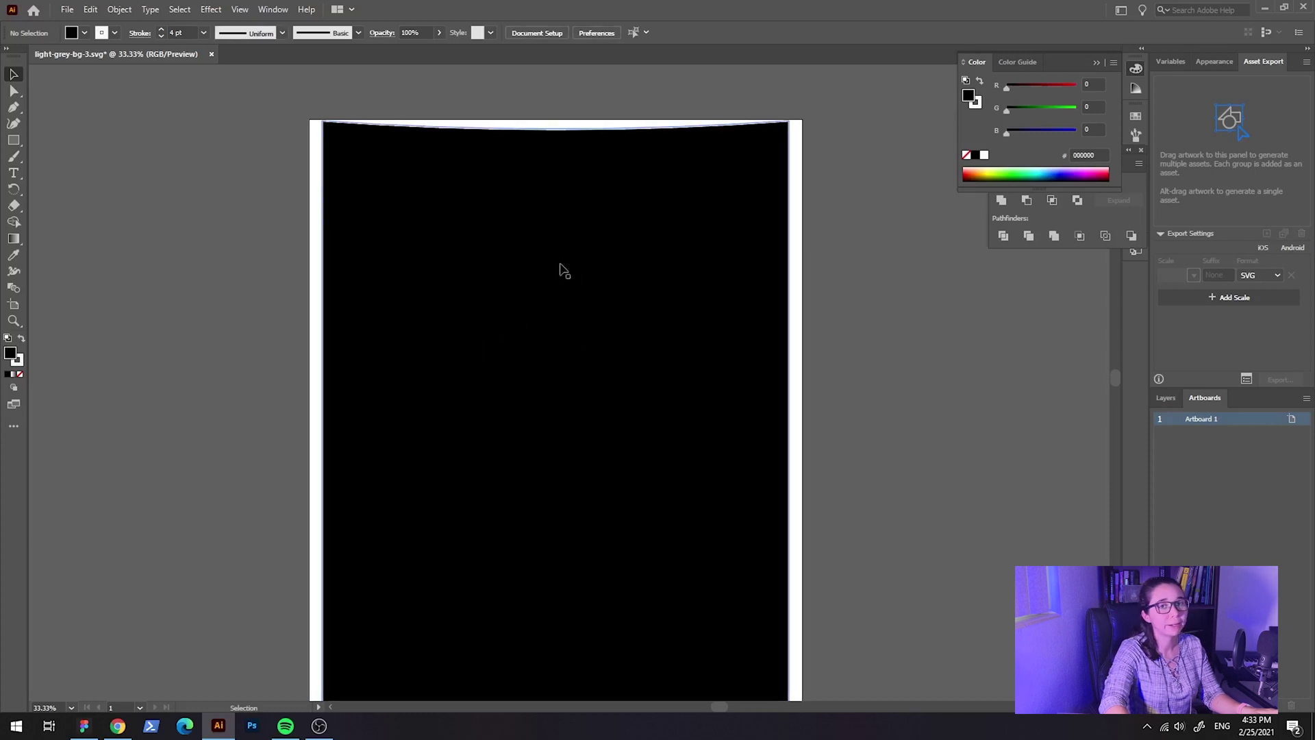
Undo the black fill to restore the F8F8FC light grey and recheck the curved top.
key("ctrl+z")
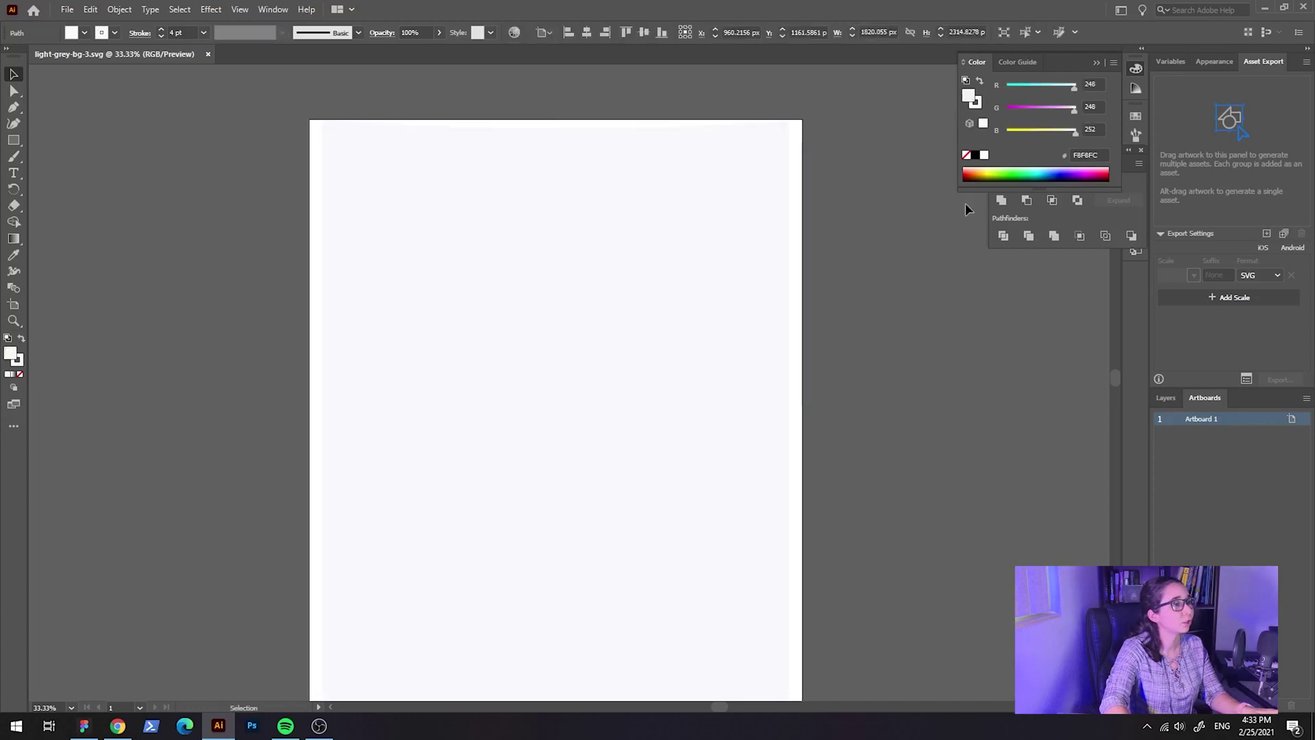
key("ctrl+z")
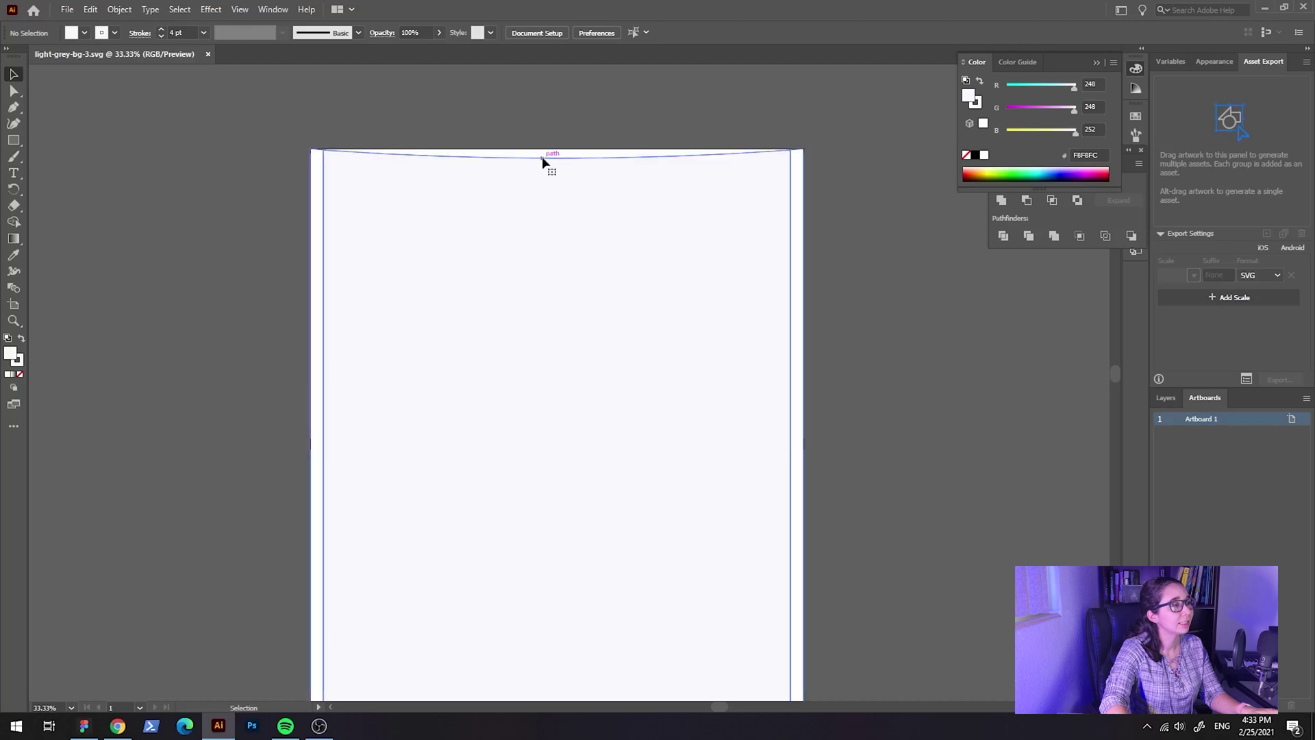
left_click(543, 160)
scroll(548, 149, "up", 6)
left_click(598, 105)
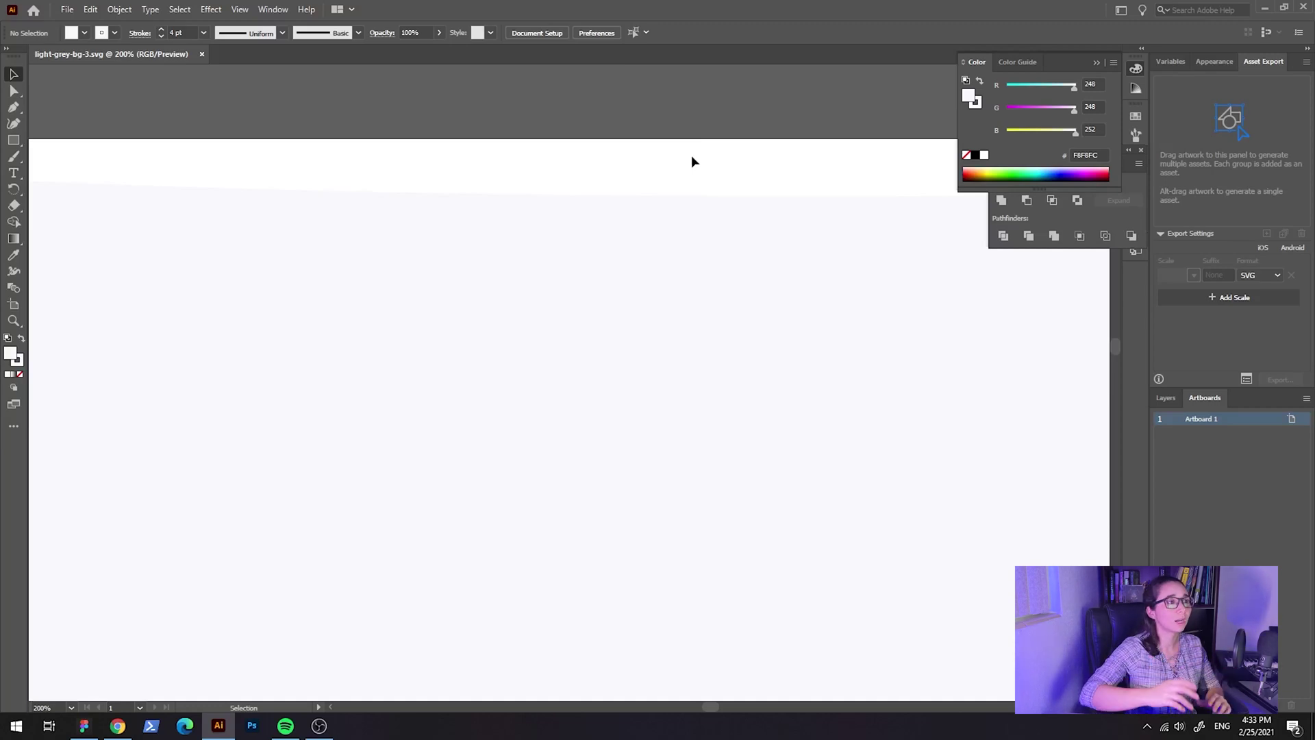
key("alt+Tab")
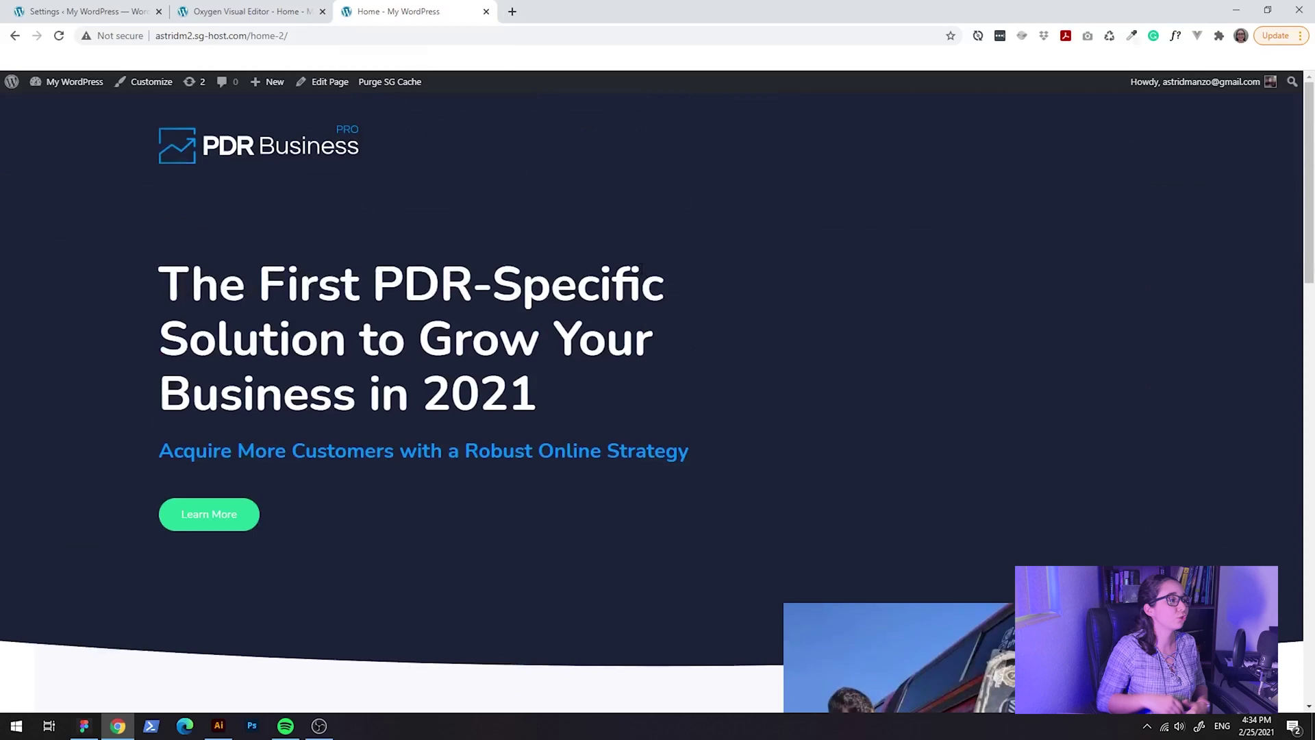
scroll(719, 267, "down", 3)
scroll(720, 272, "down", 3)
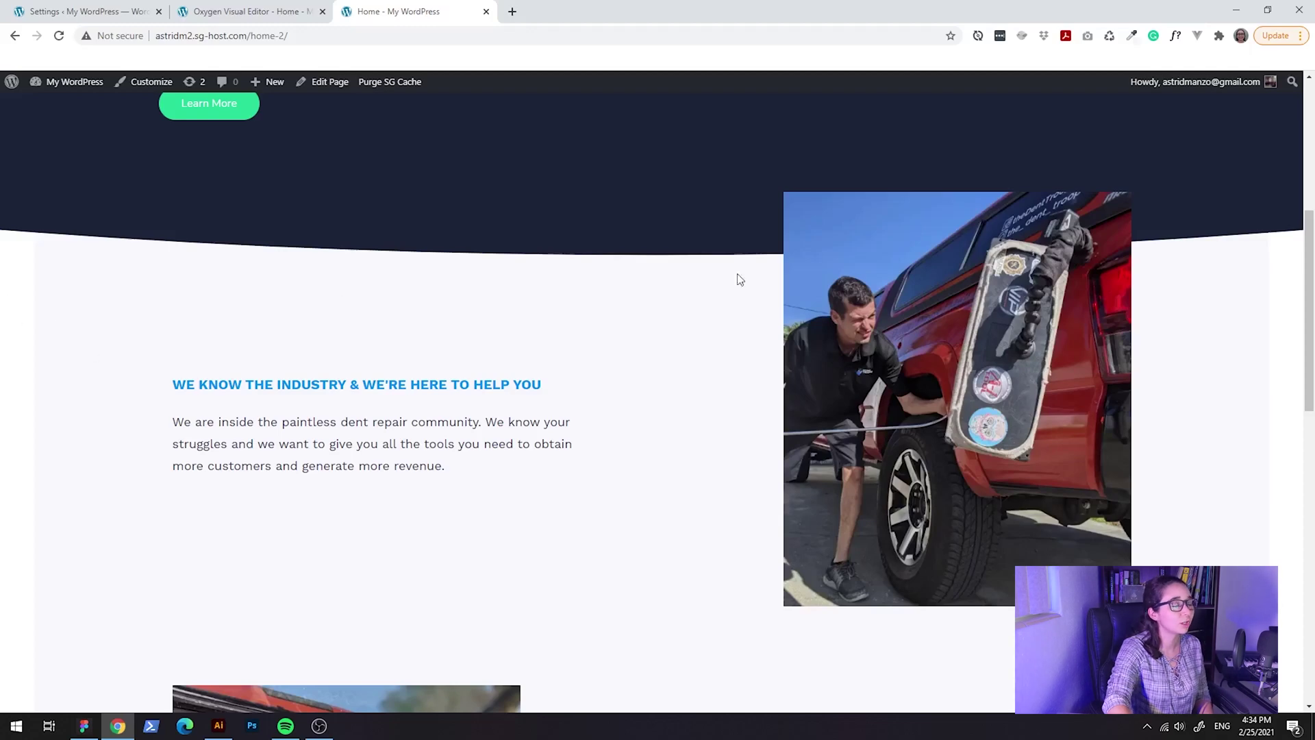
scroll(479, 283, "down", 1)
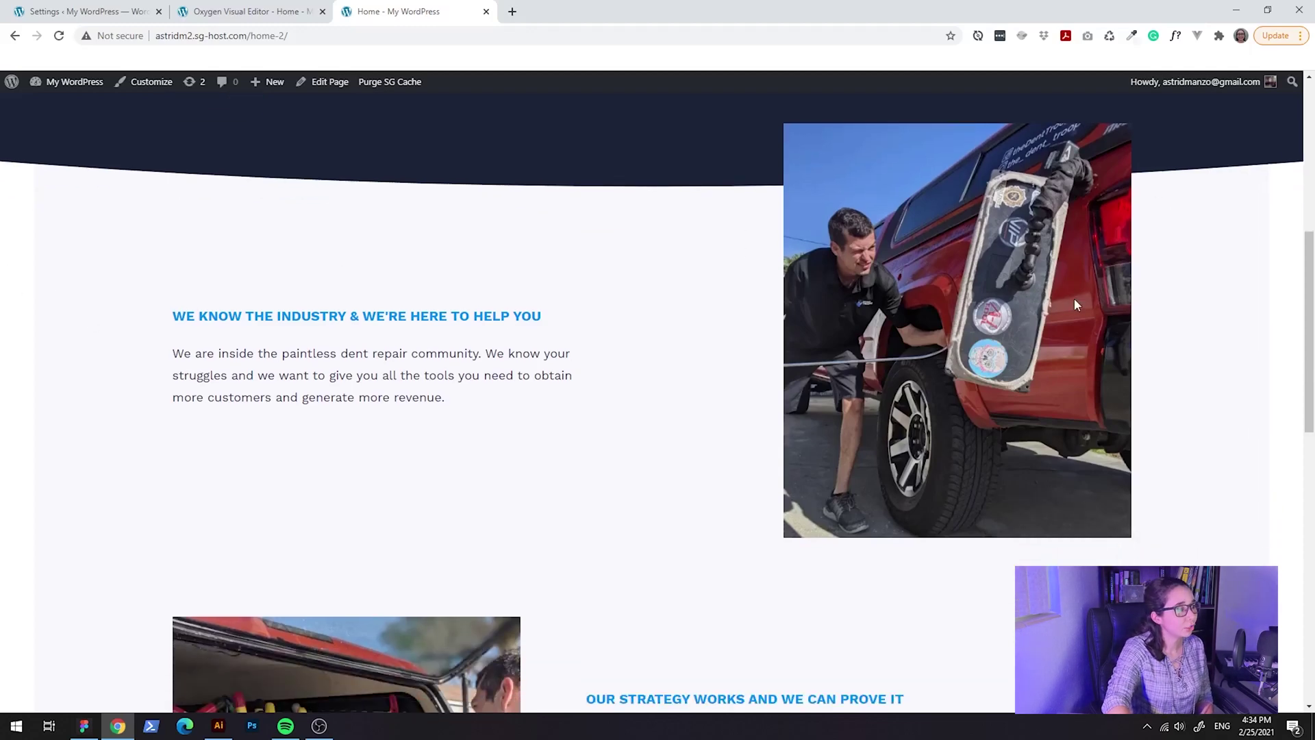
scroll(610, 283, "down", 5)
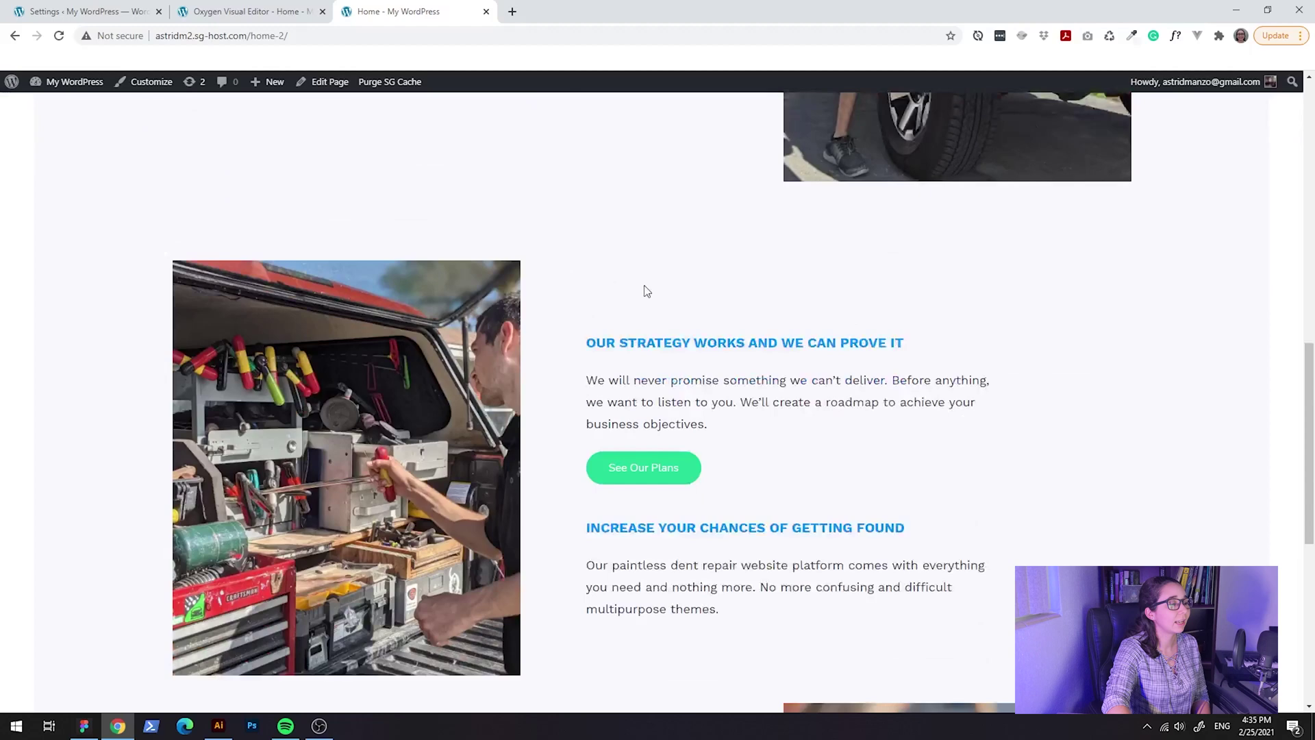
scroll(646, 291, "down", 4)
scroll(770, 338, "down", 4)
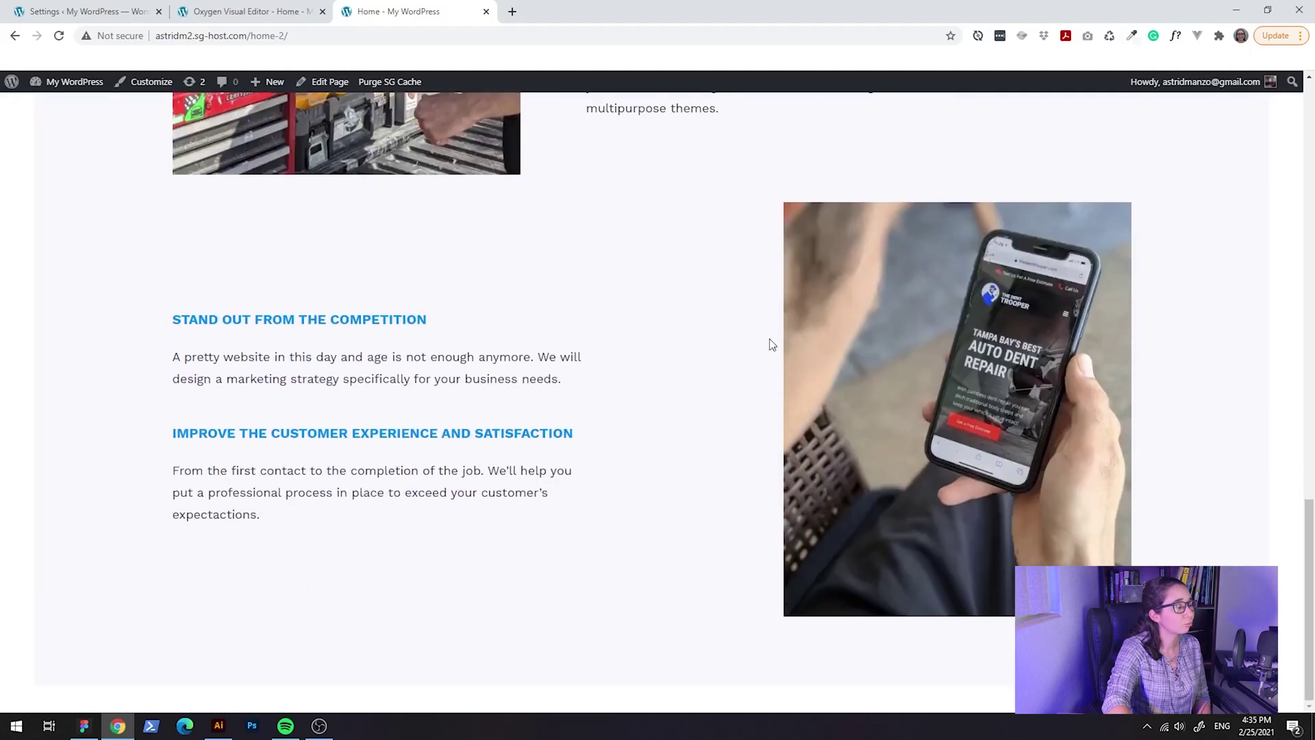
scroll(712, 324, "up", 6)
scroll(715, 321, "up", 6)
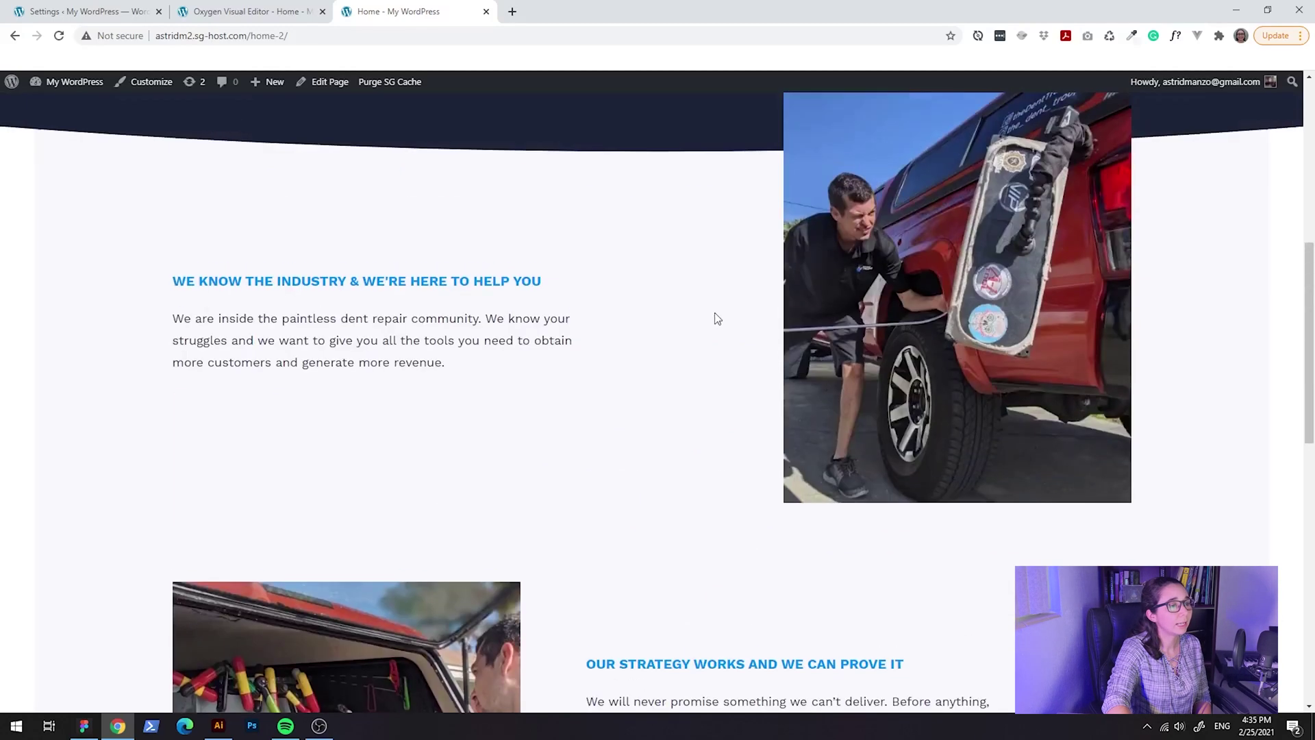
left_click(84, 725)
left_click_drag(977, 493, 953, 405)
left_click(118, 725)
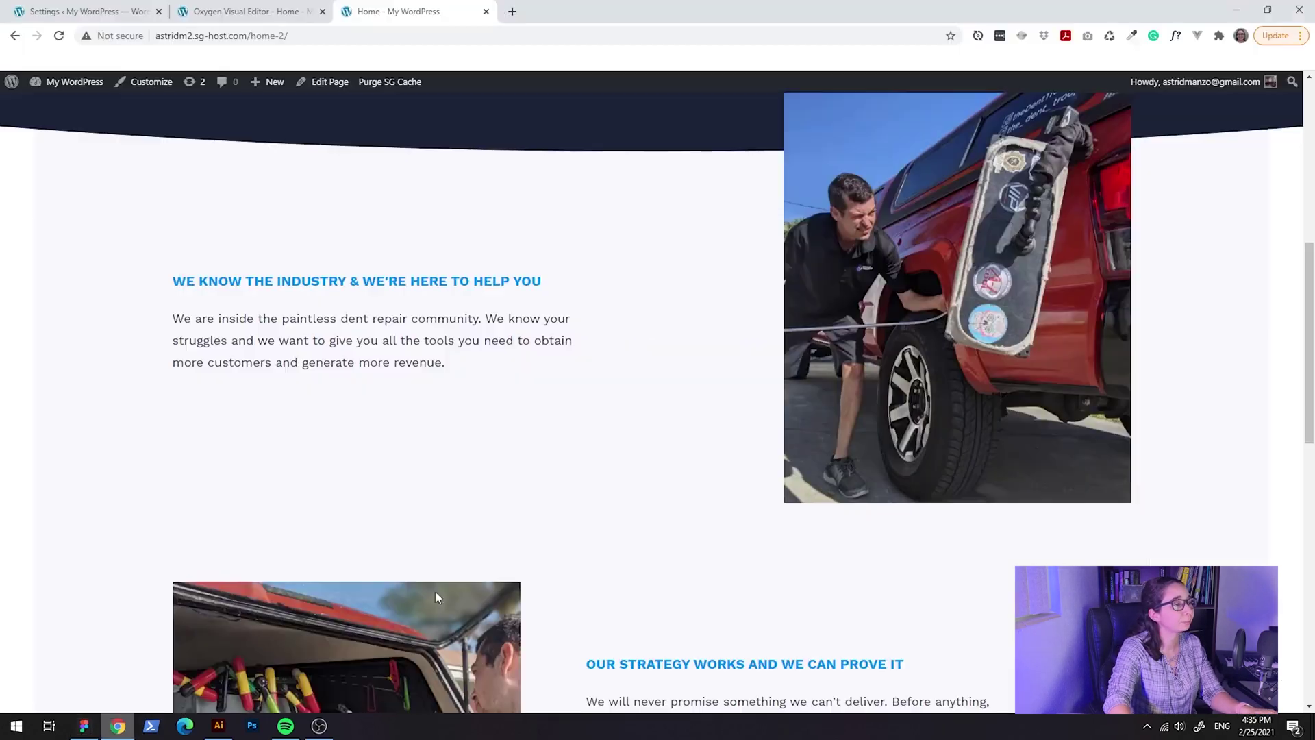
scroll(626, 464, "up", 7)
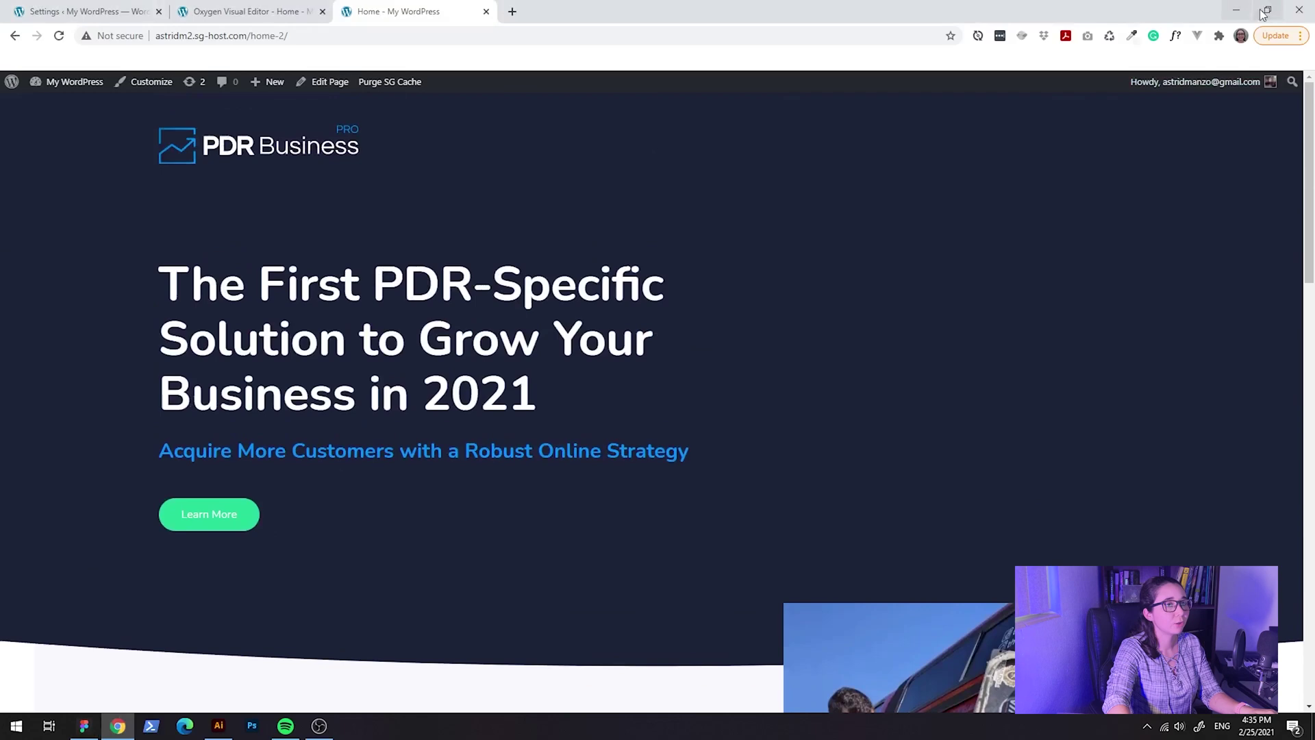
Narrow the browser window to check that the alternating columns stack image over text.
left_click(1267, 10)
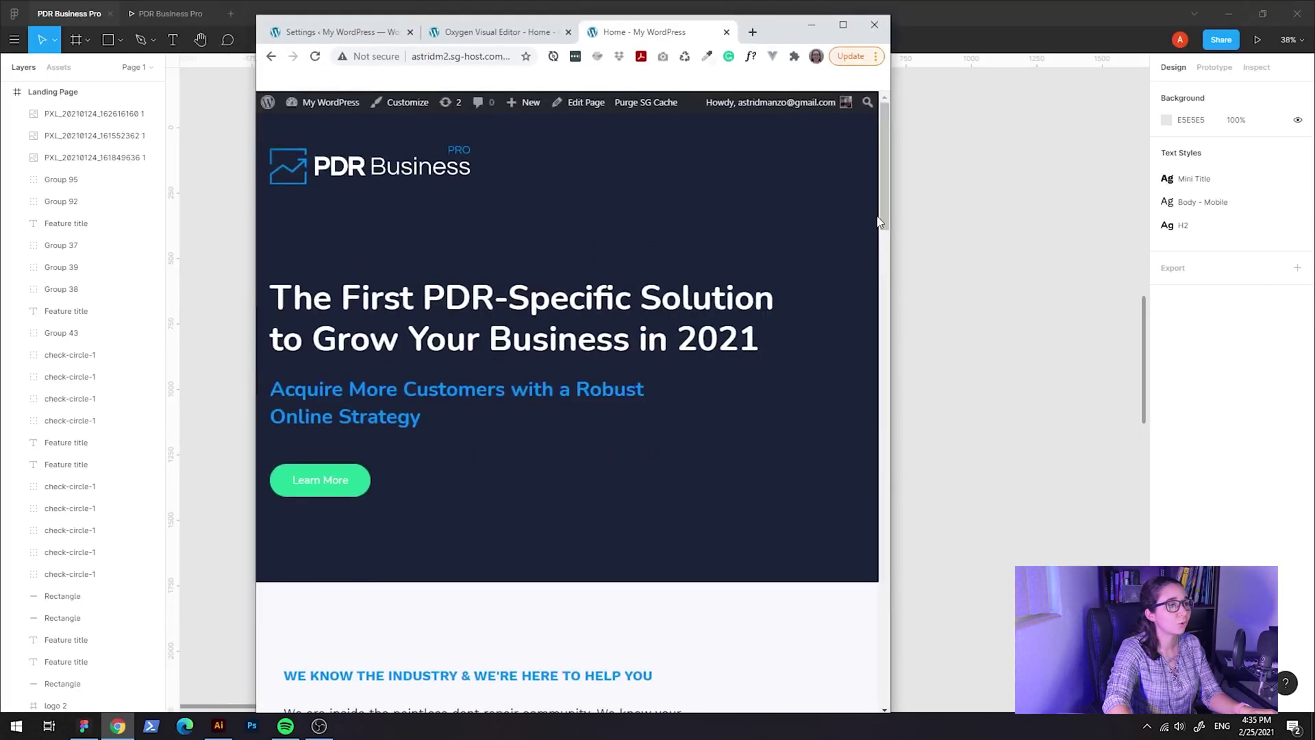
left_click_drag(890, 224, 1145, 301)
scroll(1087, 313, "down", 5)
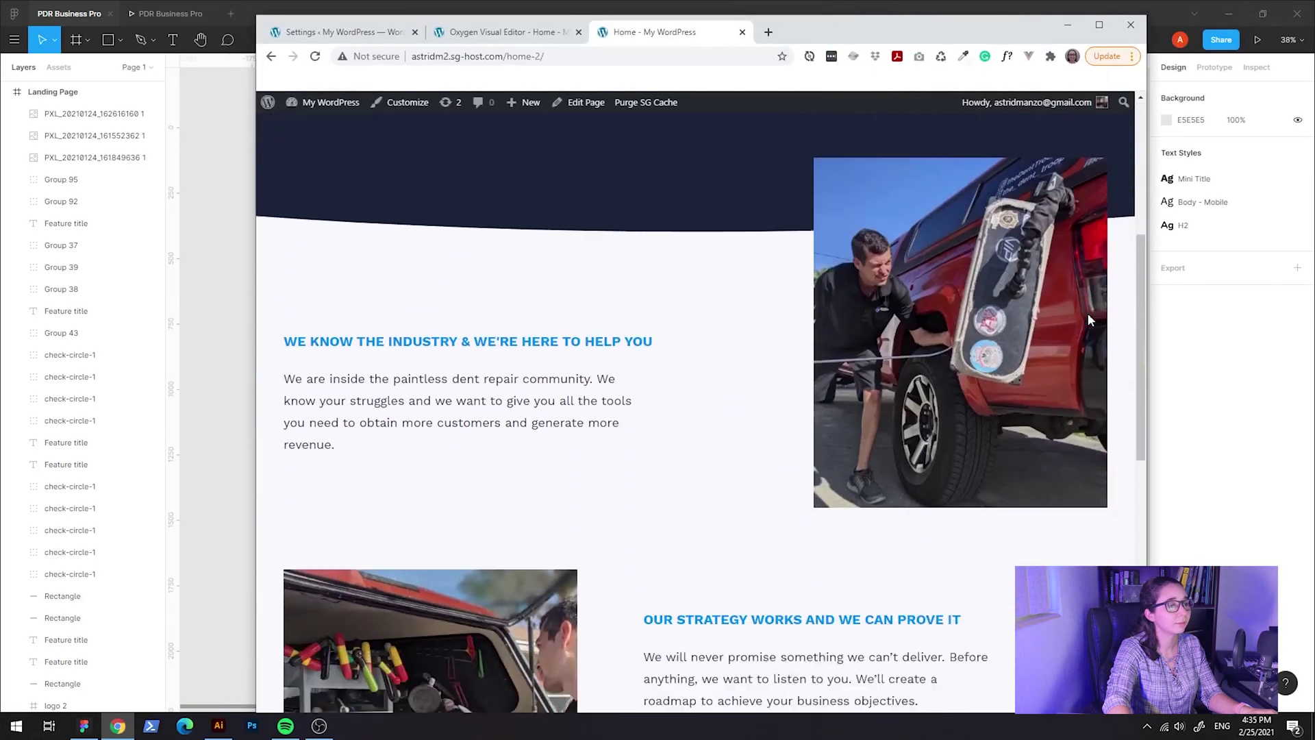
scroll(1087, 313, "down", 10)
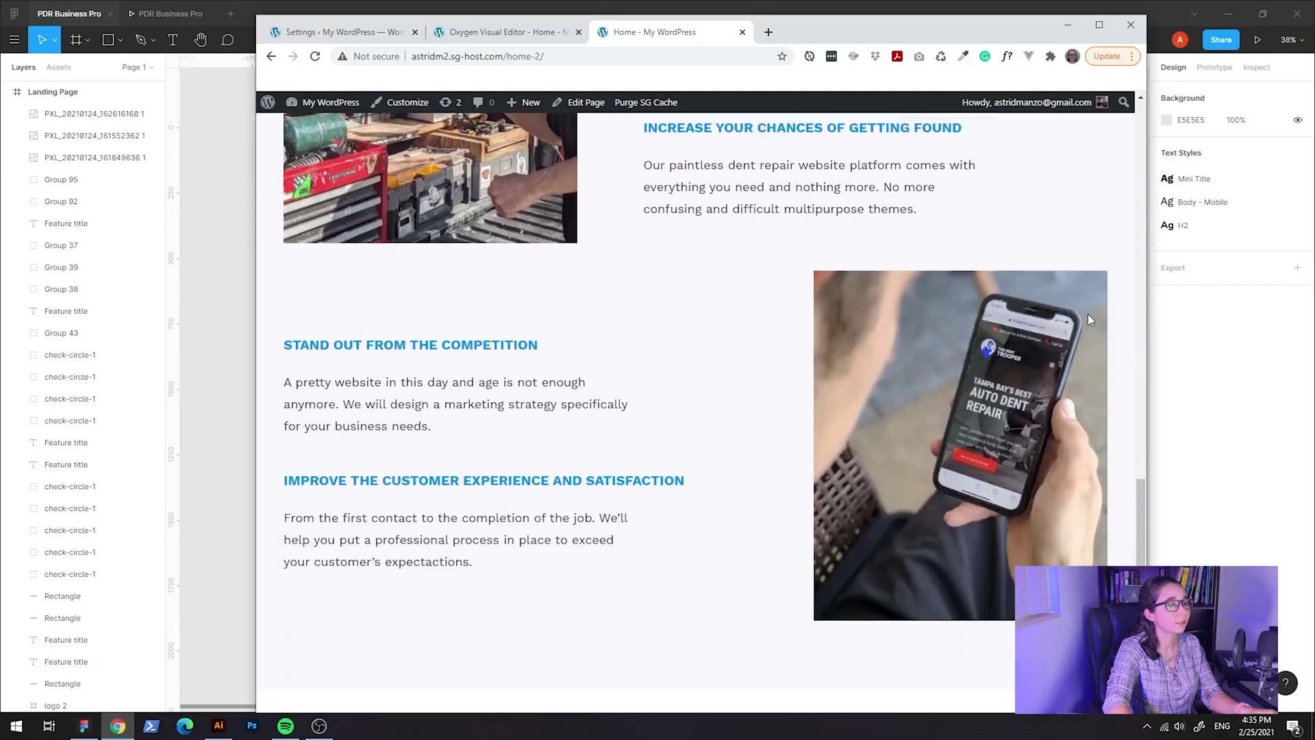
scroll(1089, 319, "up", 15)
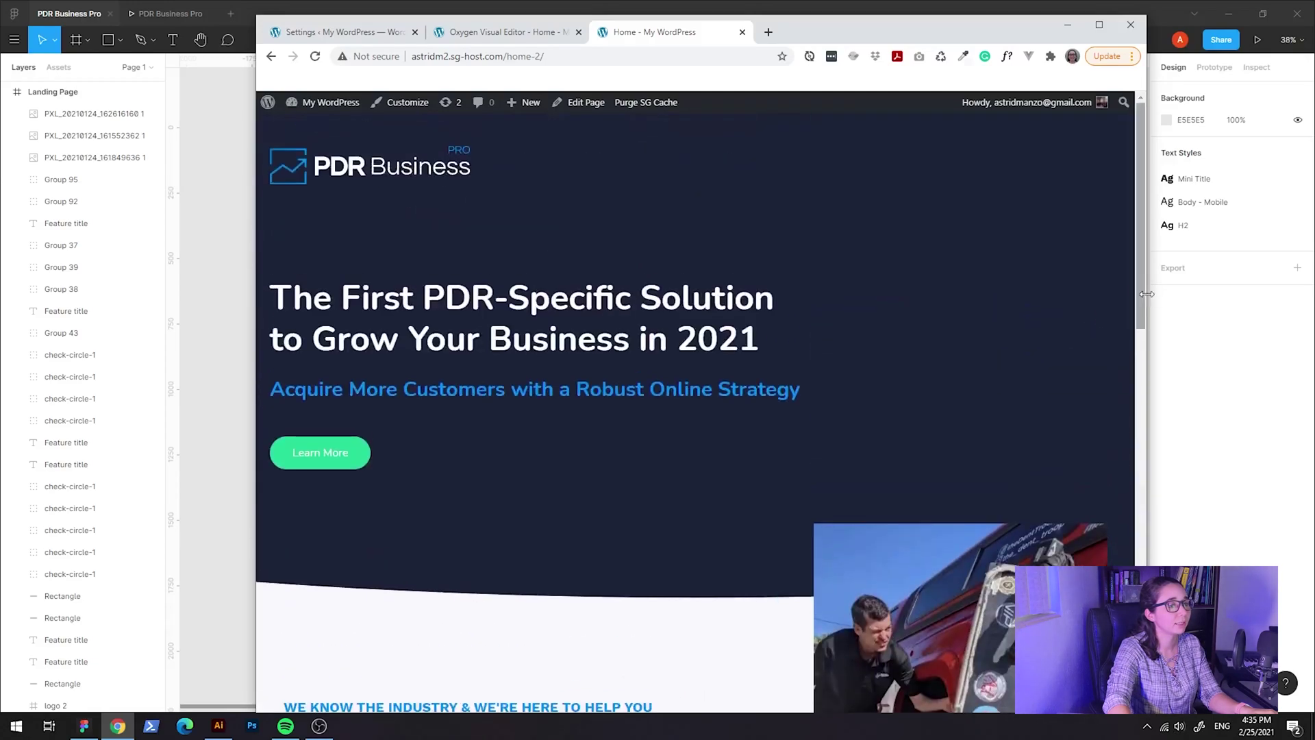
left_click_drag(1146, 294, 924, 339)
scroll(885, 334, "down", 6)
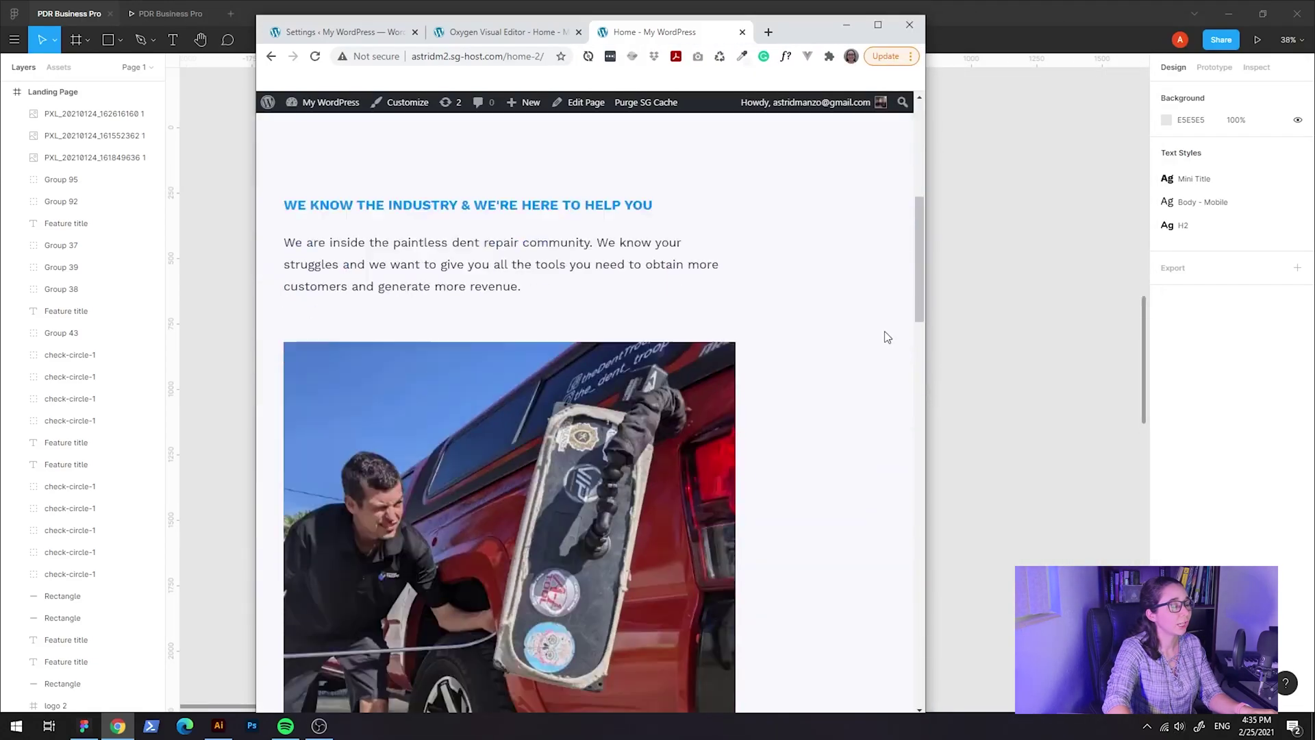
scroll(884, 331, "down", 8)
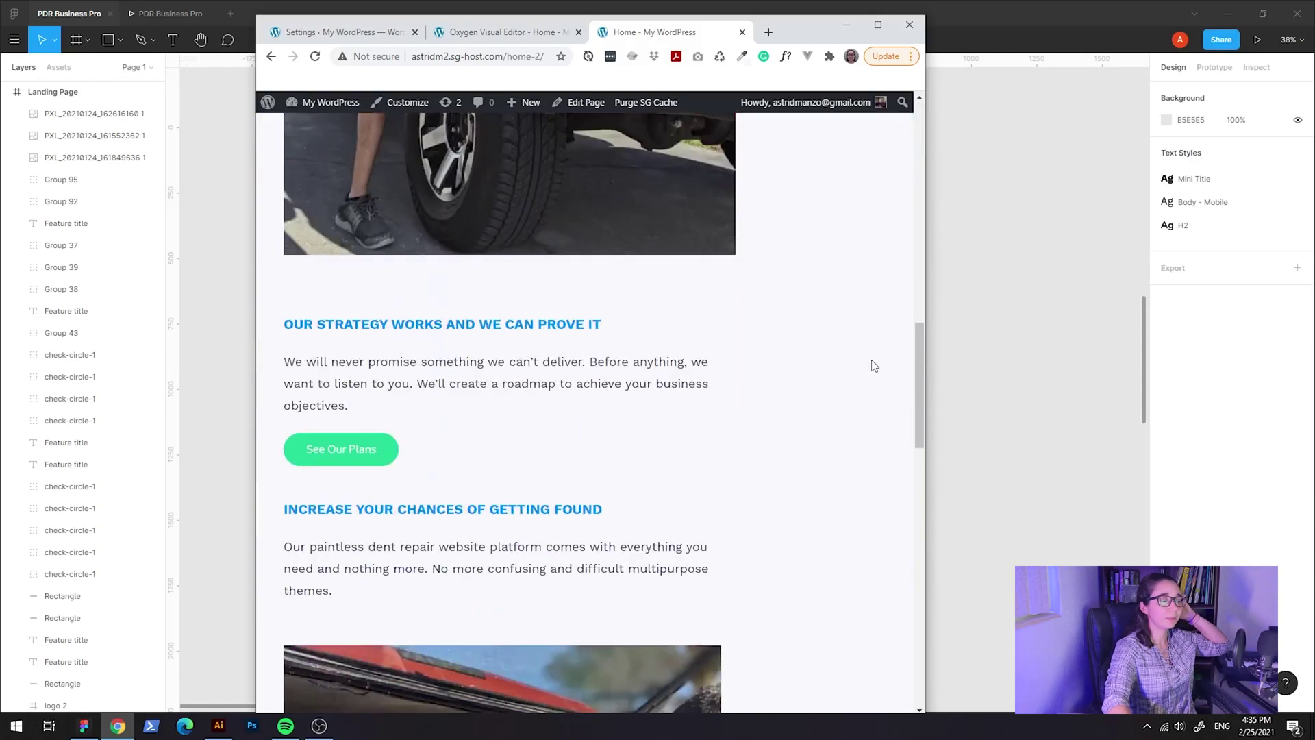
scroll(875, 365, "down", 13)
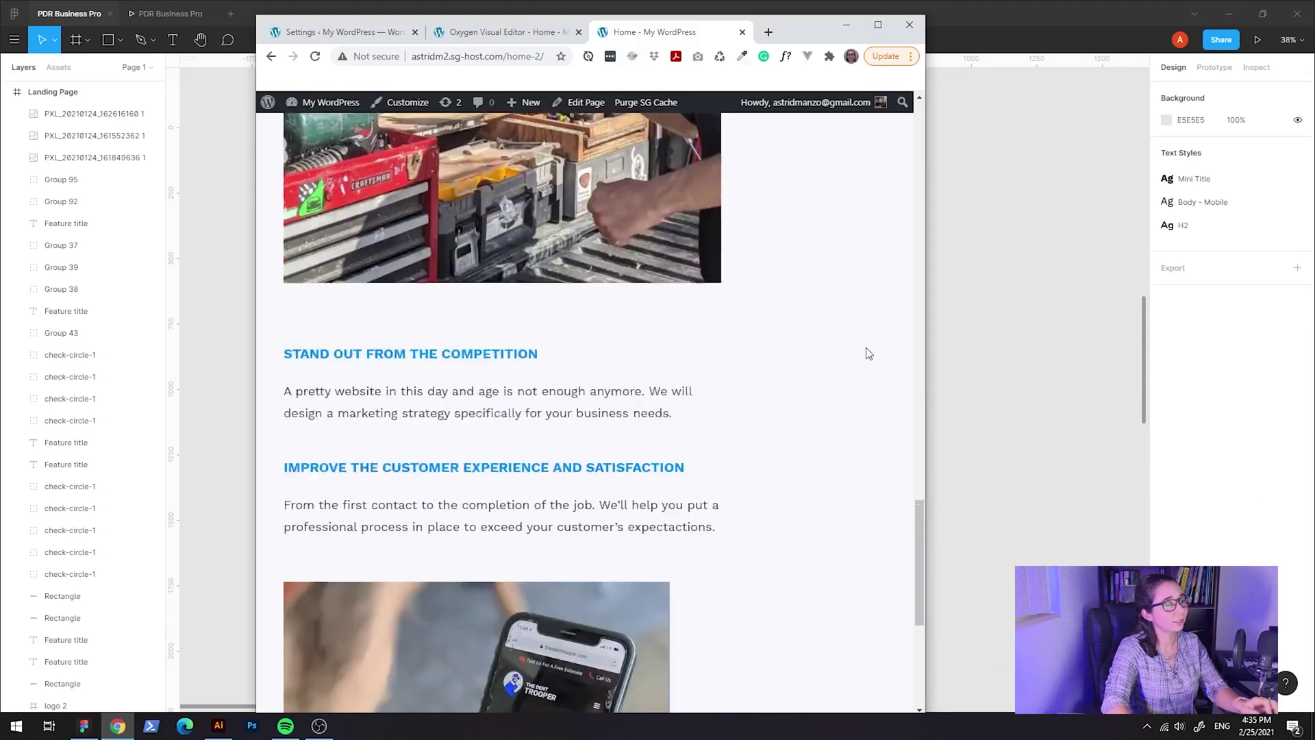
scroll(863, 351, "down", 6)
Maximize the browser again and open the Oxygen visual editor for the Home page.
left_click(877, 26)
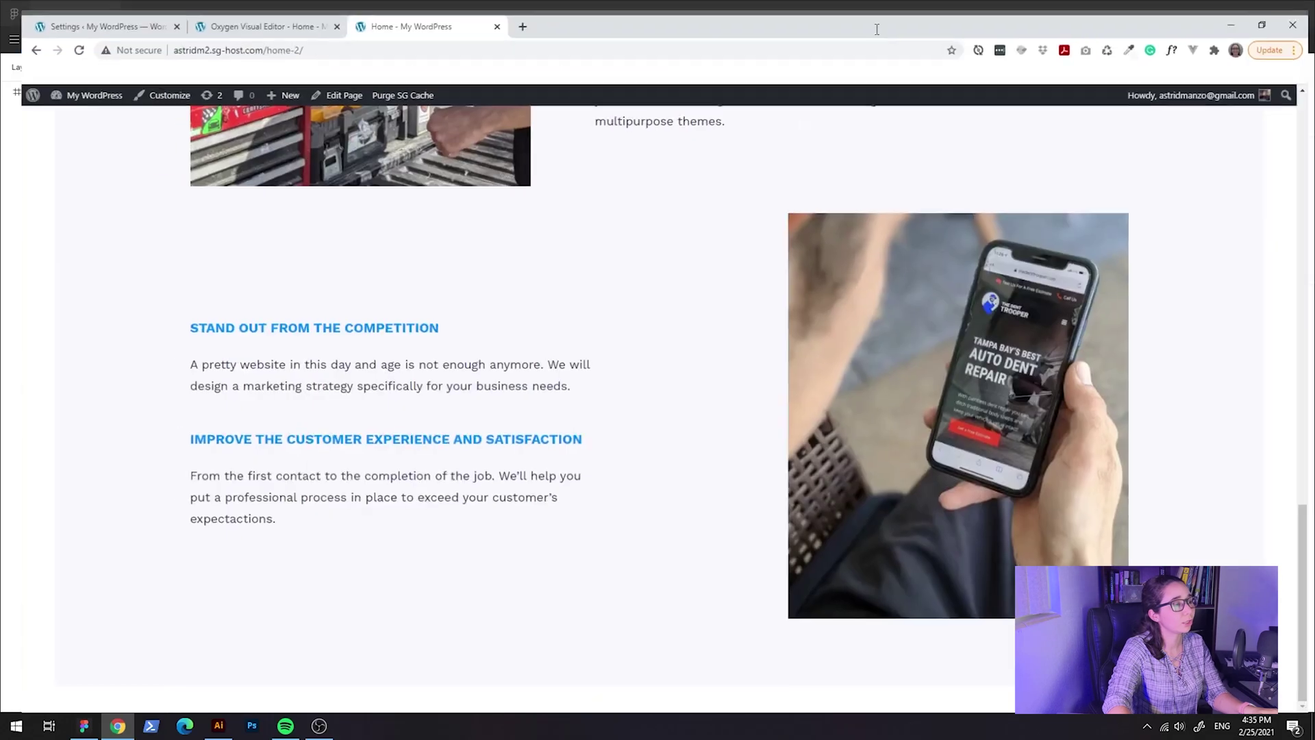
scroll(460, 364, "up", 6)
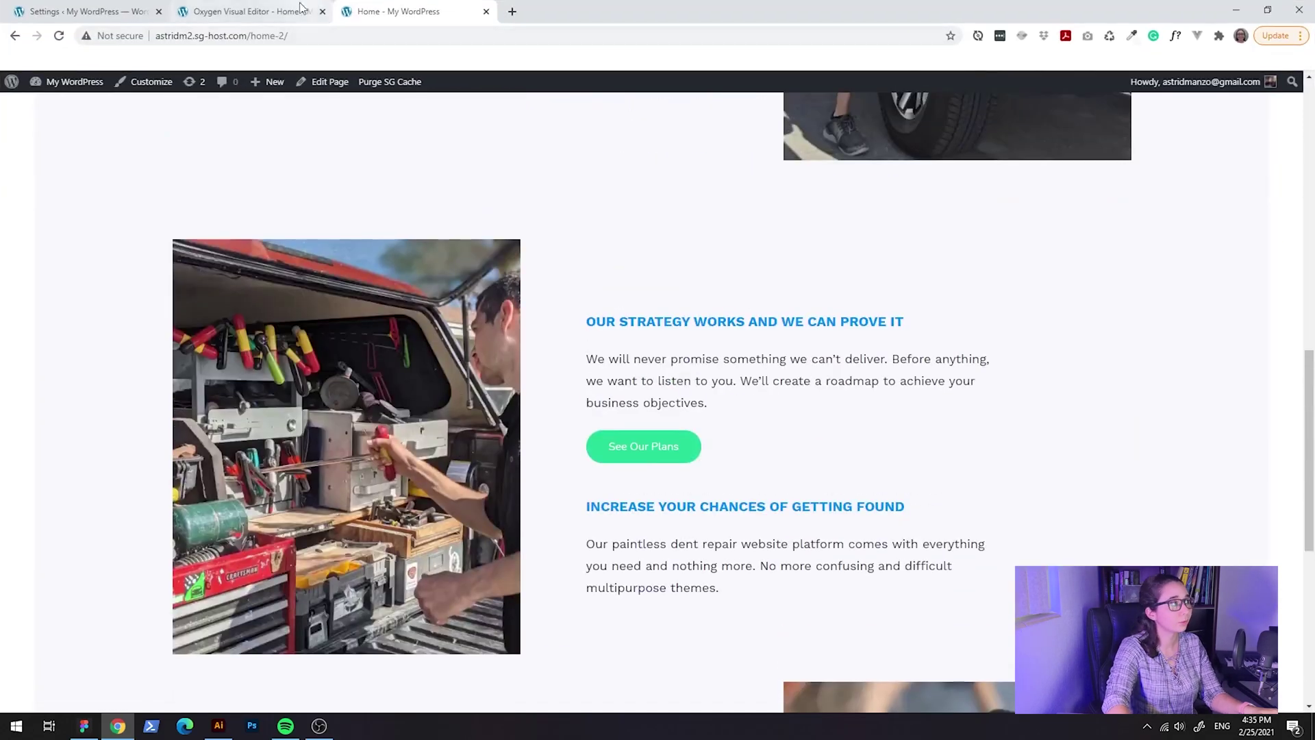
left_click(247, 12)
scroll(820, 402, "up", 1)
scroll(819, 402, "down", 5)
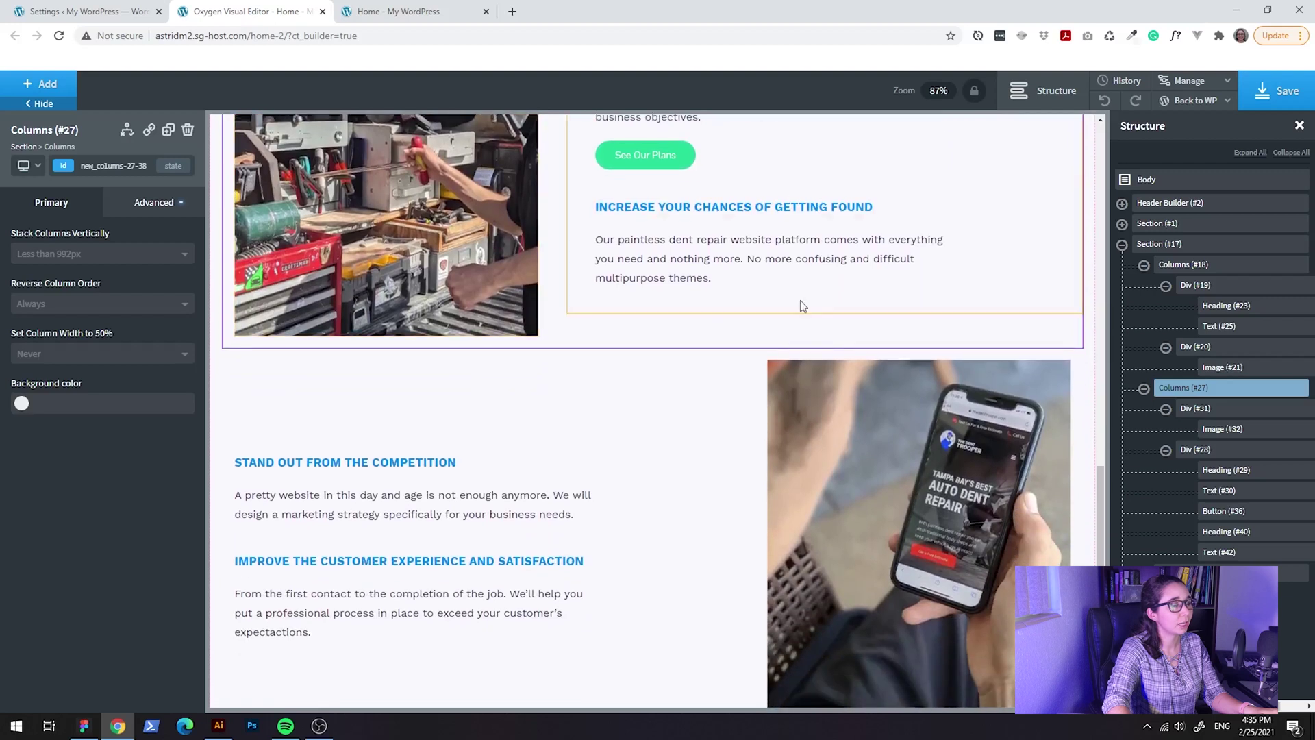
Compare the live page against the Figma design, then restore the live page to full desktop width.
scroll(800, 300, "down", 2)
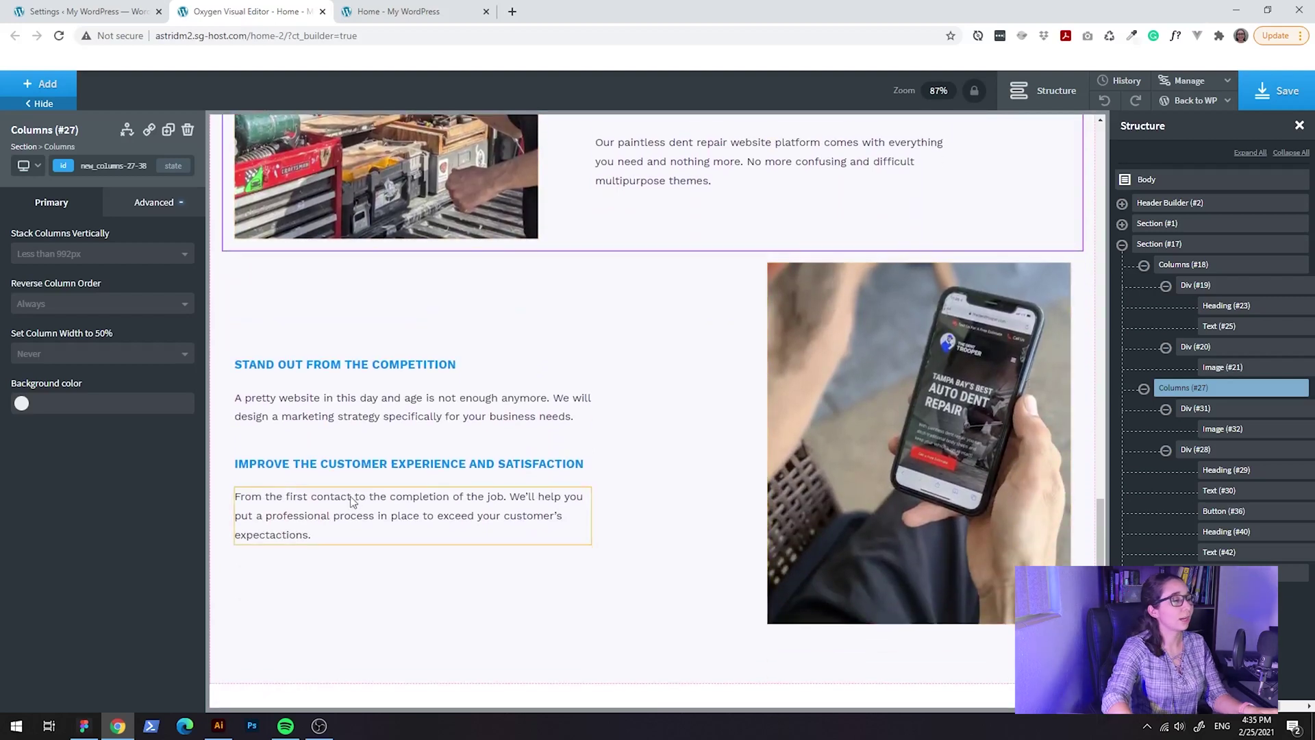
scroll(514, 453, "up", 3)
key("ctrl+Tab")
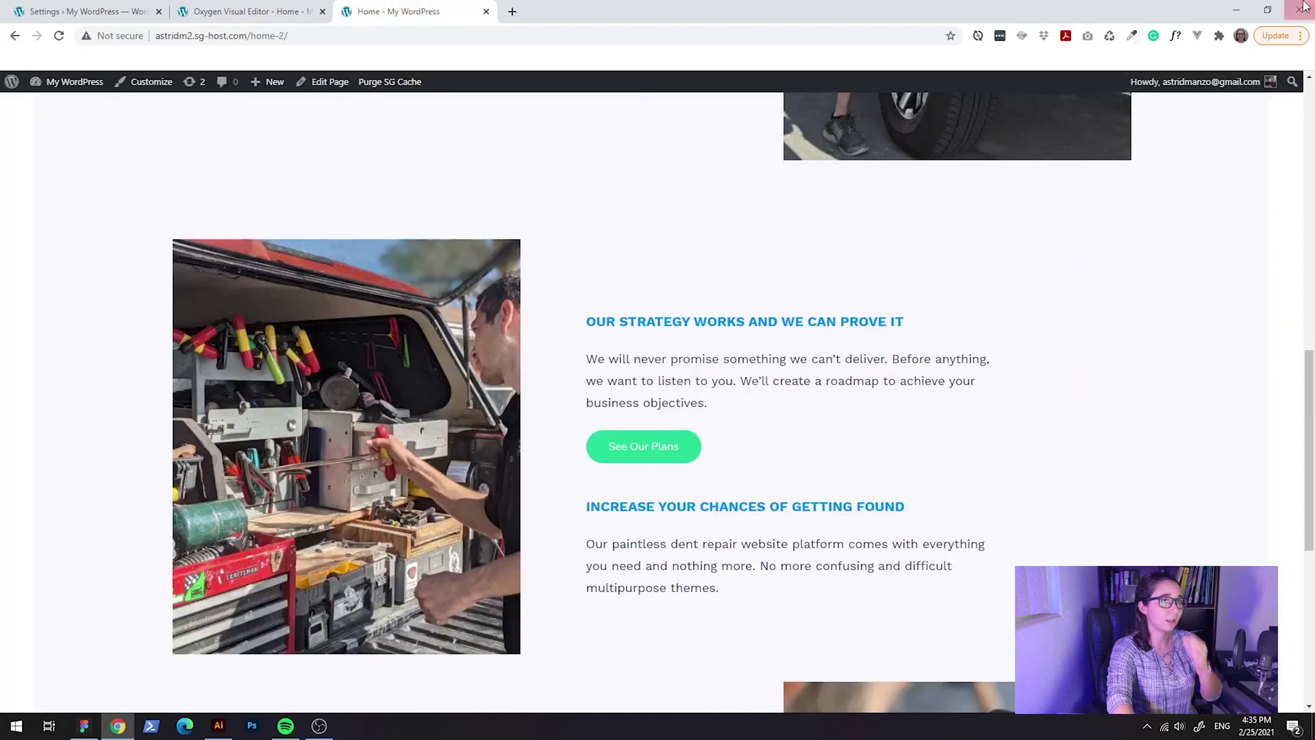
left_click(1267, 11)
scroll(745, 302, "up", 5)
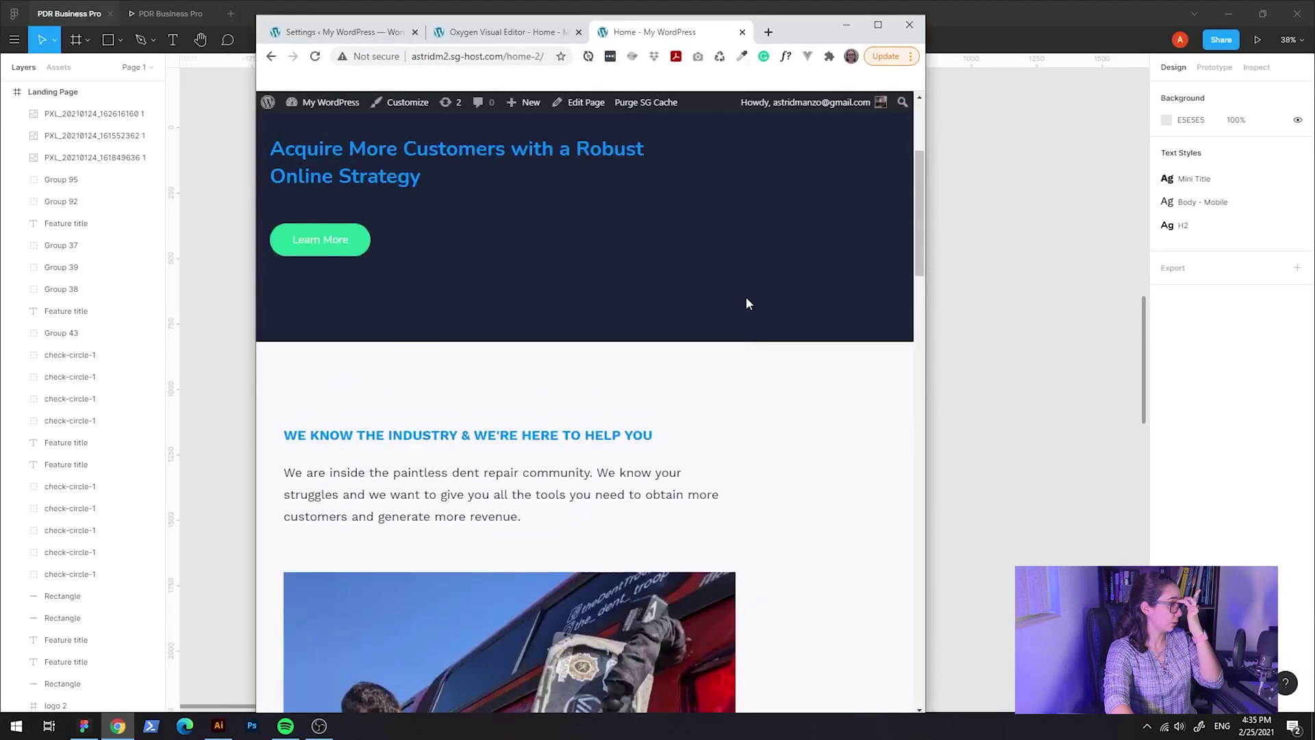
scroll(745, 301, "down", 6)
scroll(721, 304, "down", 15)
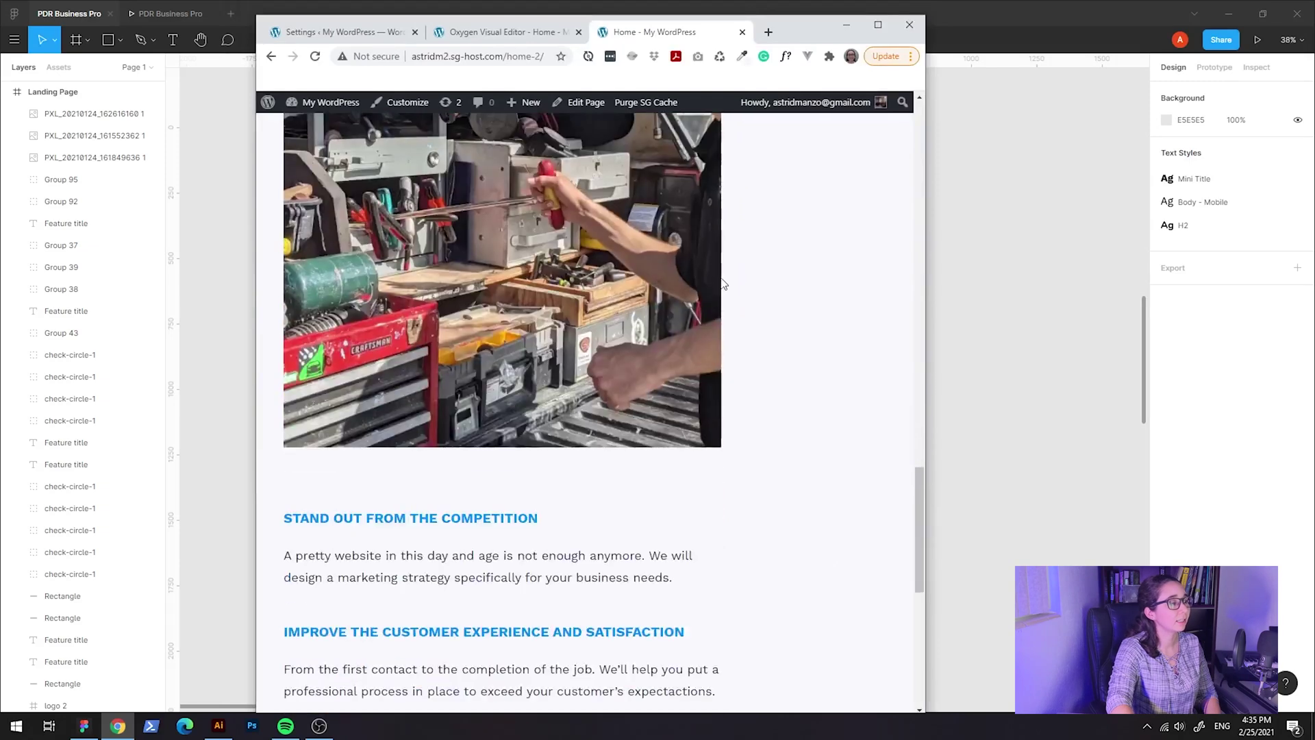
scroll(584, 553, "down", 2)
left_click(878, 25)
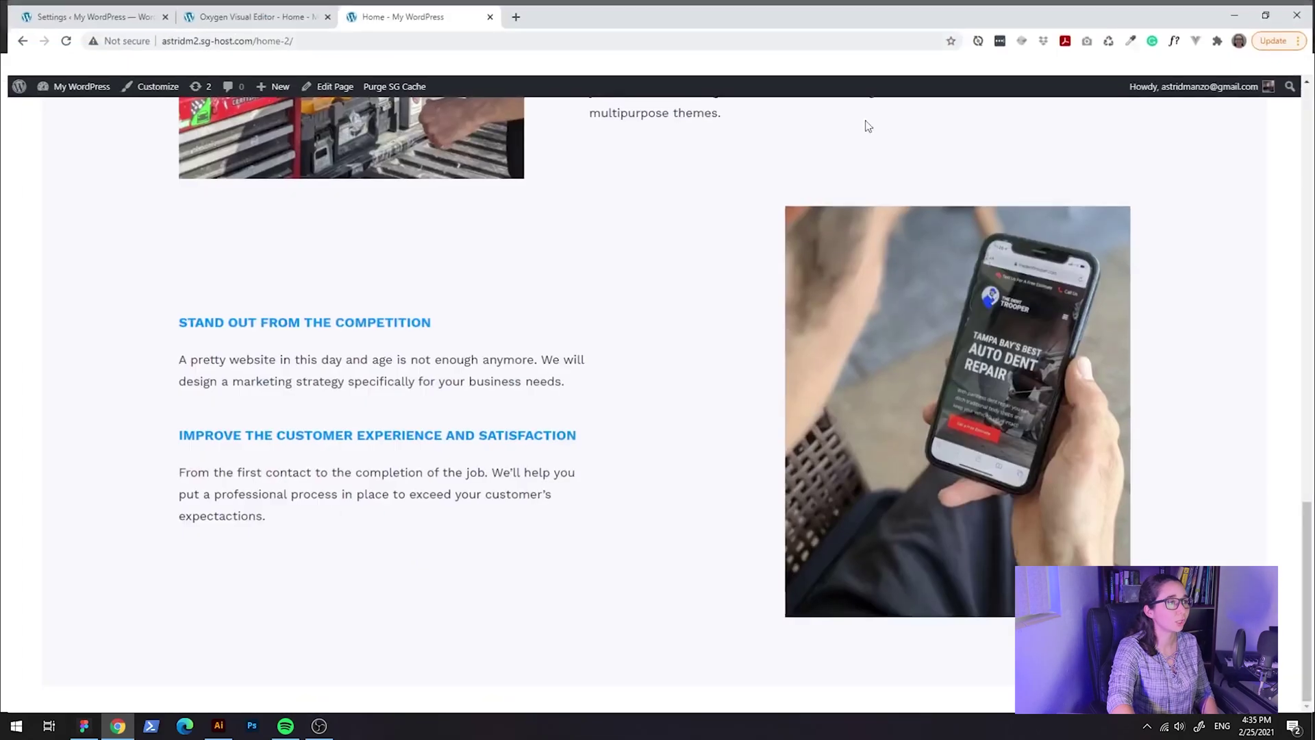
In the visual editor, show the Advanced style categories for Columns #27.
left_click(274, 10)
scroll(927, 404, "up", 2)
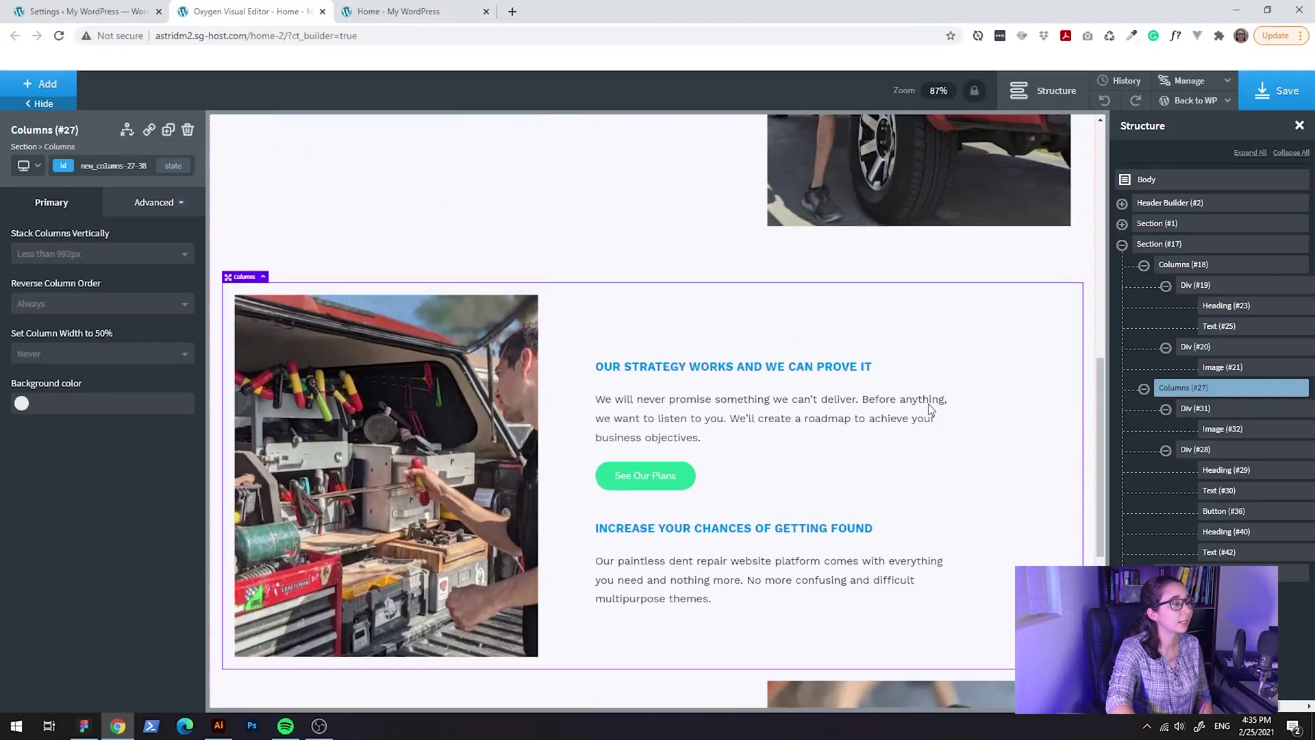
left_click(155, 202)
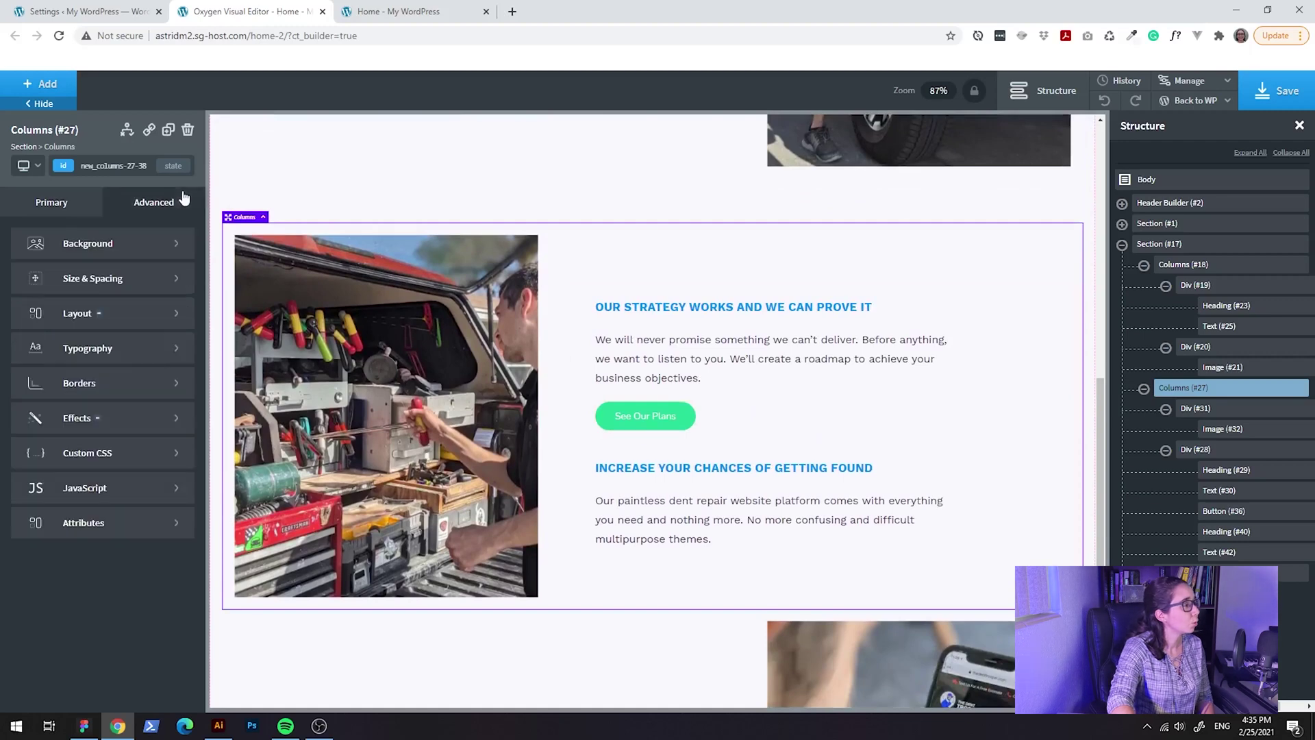
Preview the page at the tablet breakpoint.
left_click(25, 175)
left_click(104, 223)
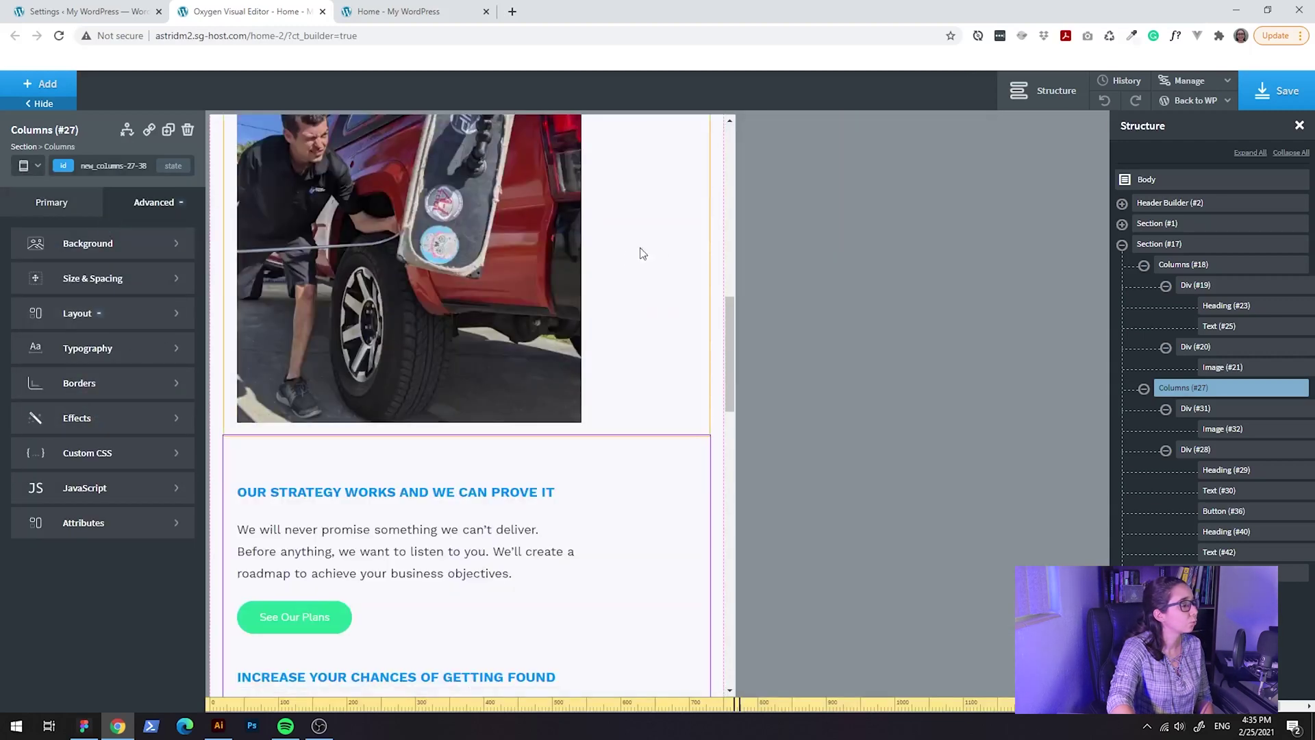
scroll(642, 254, "up", 4)
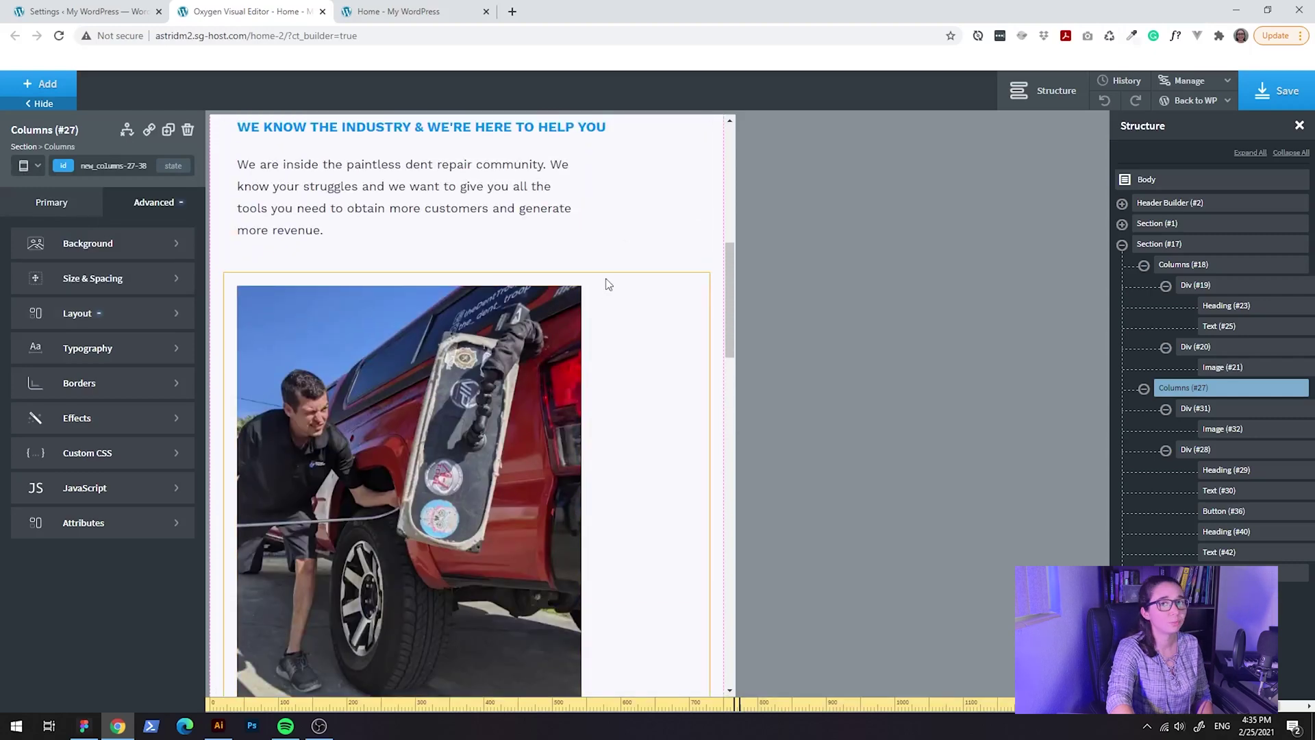
Review the Columns #27 Layout settings, with flex direction set to column.
left_click(117, 312)
scroll(122, 311, "down", 1)
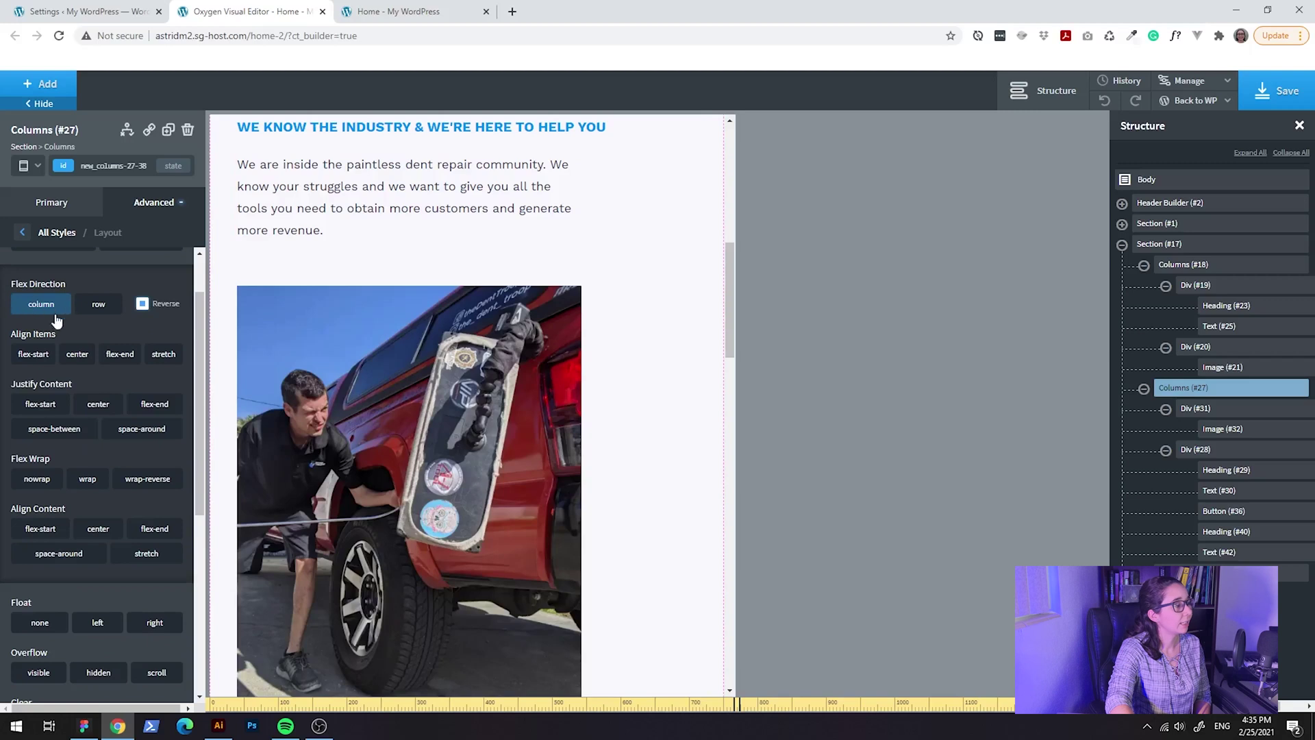
scroll(57, 321, "up", 1)
scroll(54, 320, "down", 1)
scroll(42, 343, "up", 1)
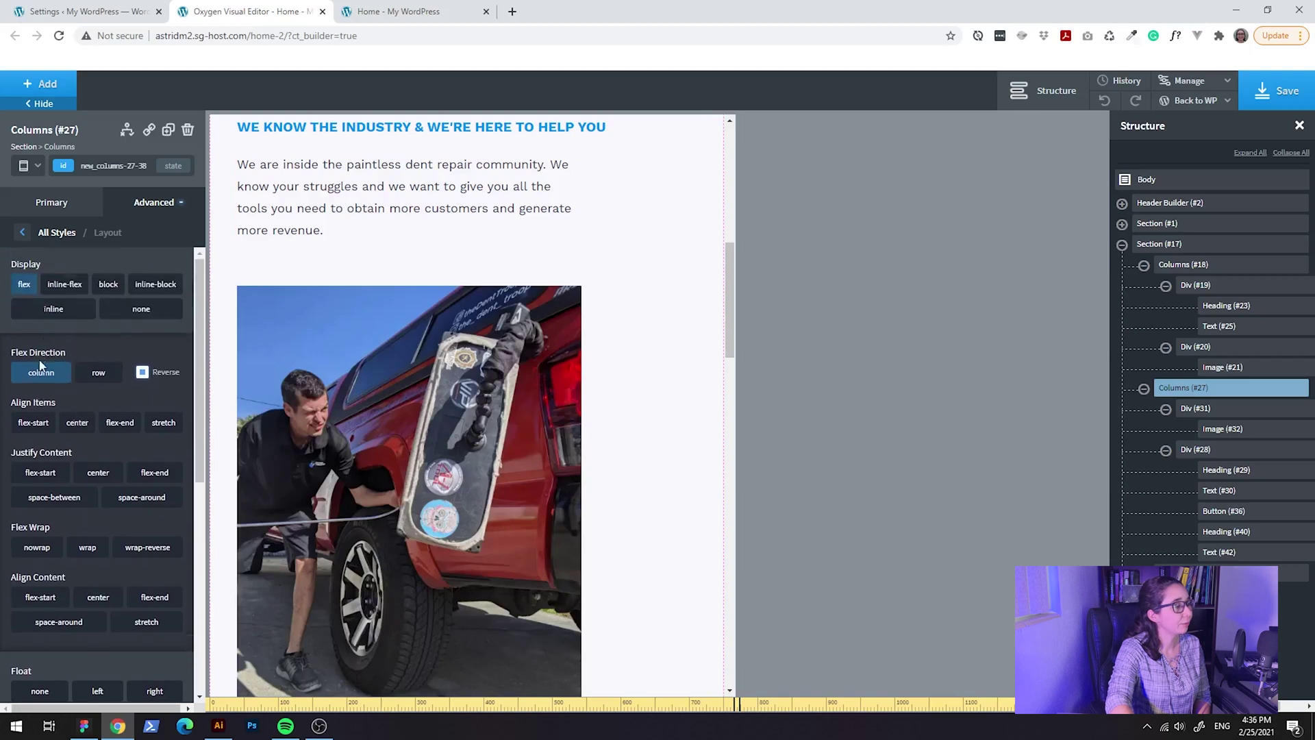
left_click(24, 233)
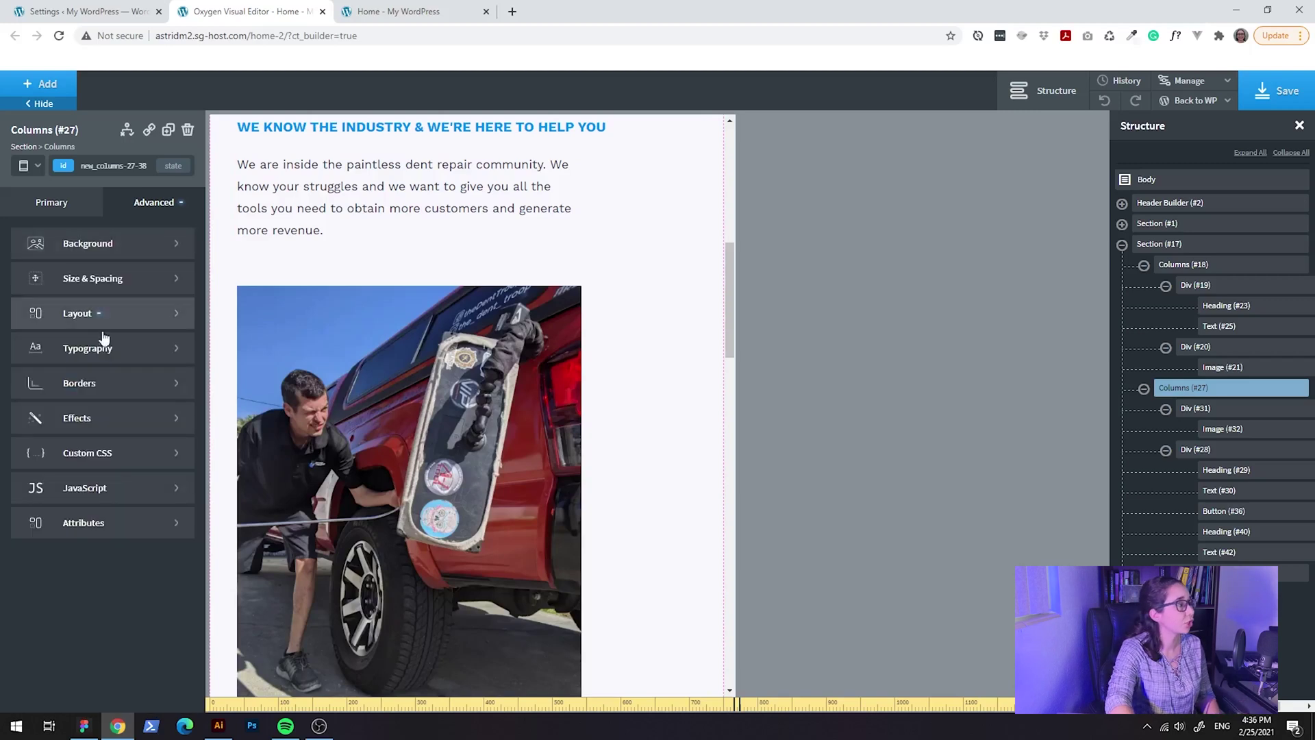
left_click(163, 315)
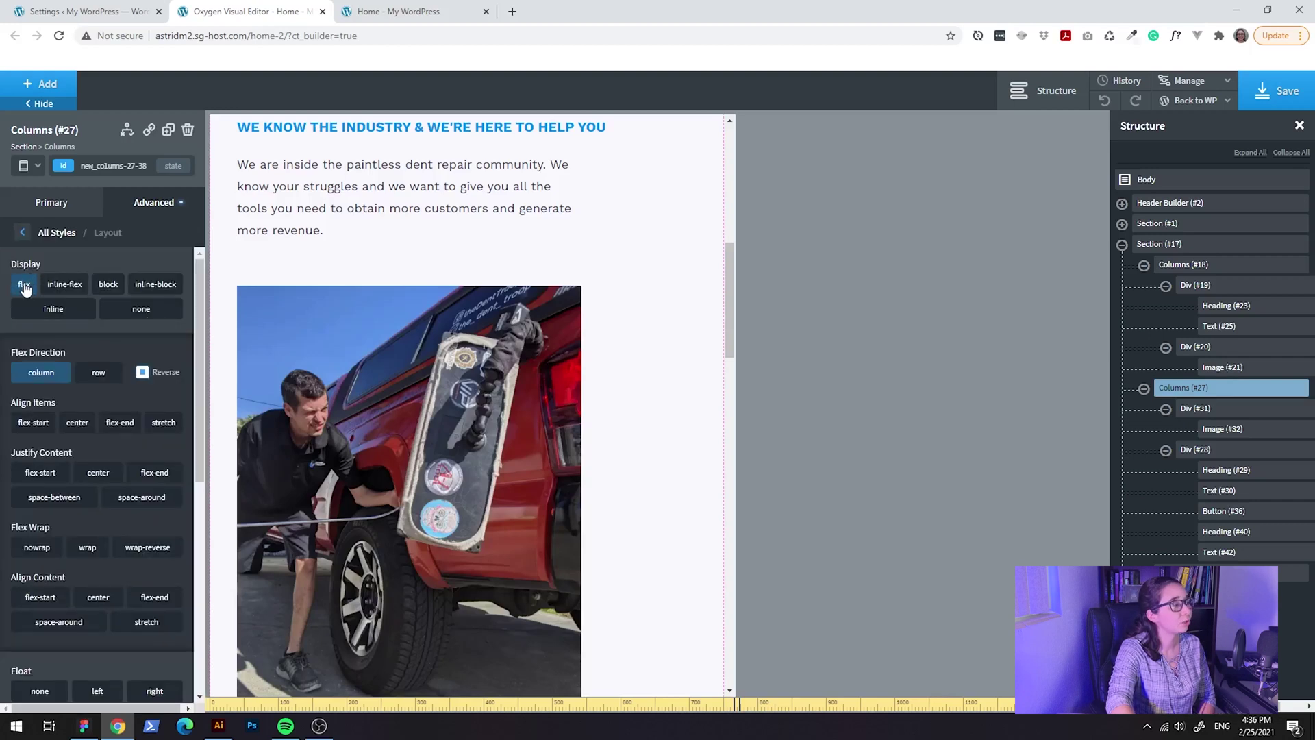
scroll(26, 325, "down", 1)
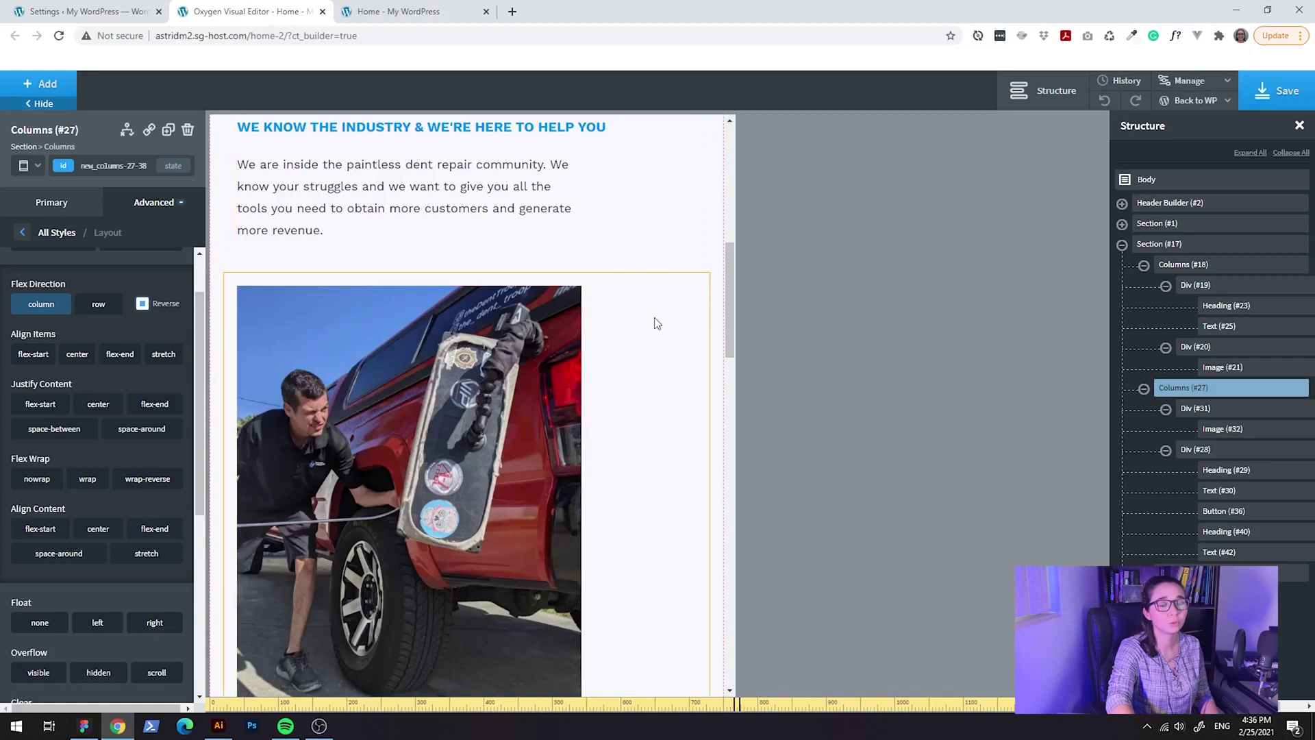
scroll(657, 327, "up", 10)
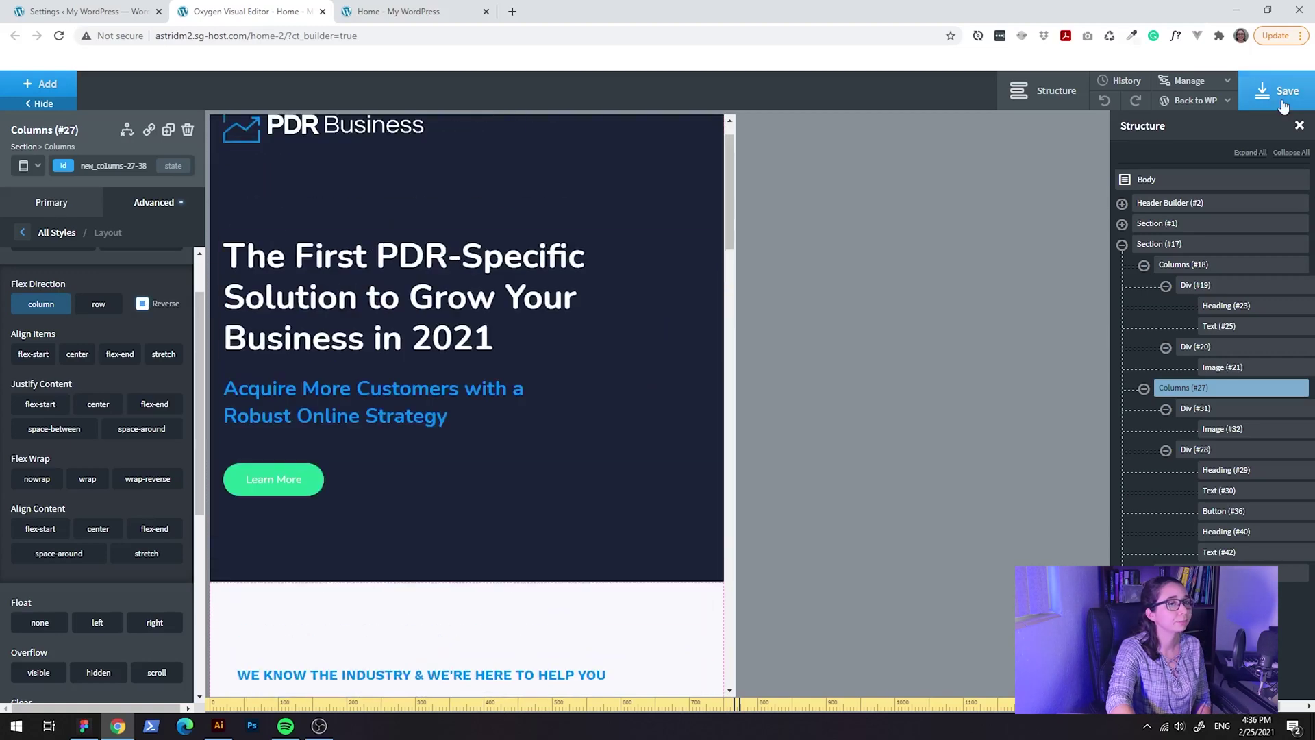
Save the builder changes and reload the live home page.
left_click(1277, 90)
left_click(490, 7)
key("F5")
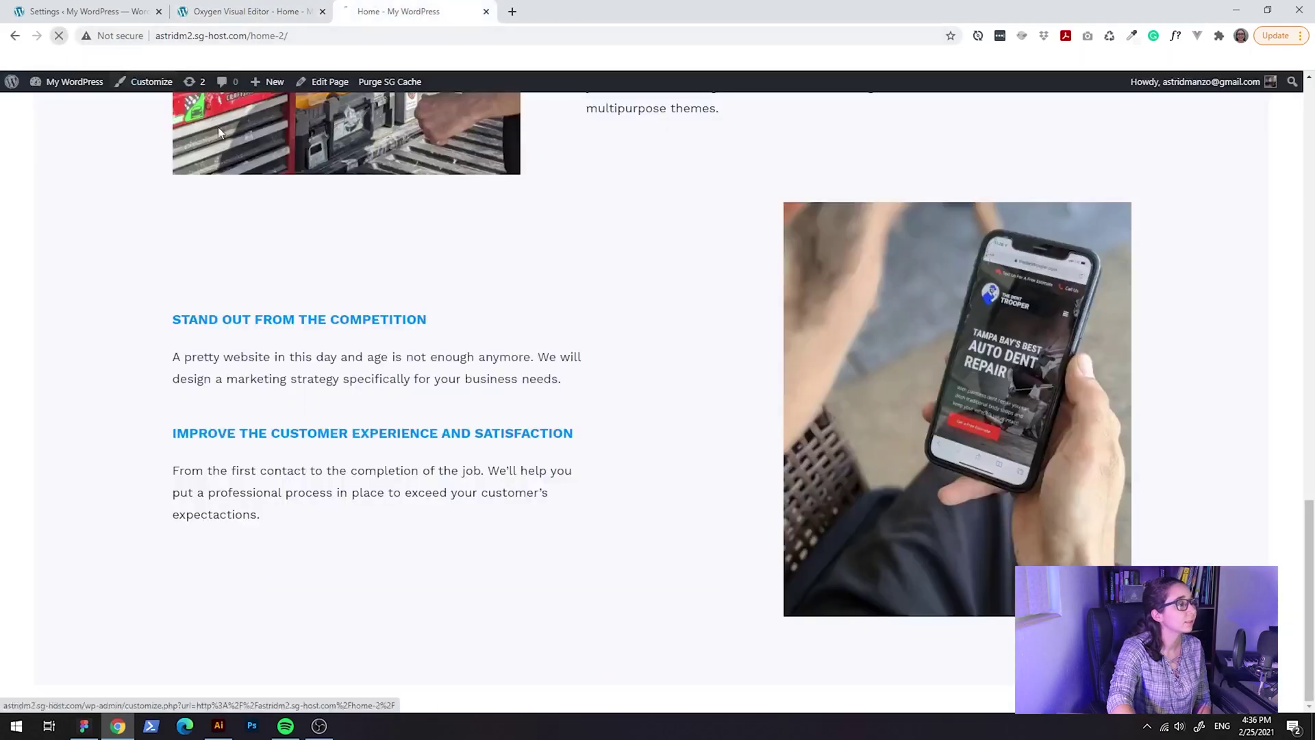
scroll(727, 281, "up", 15)
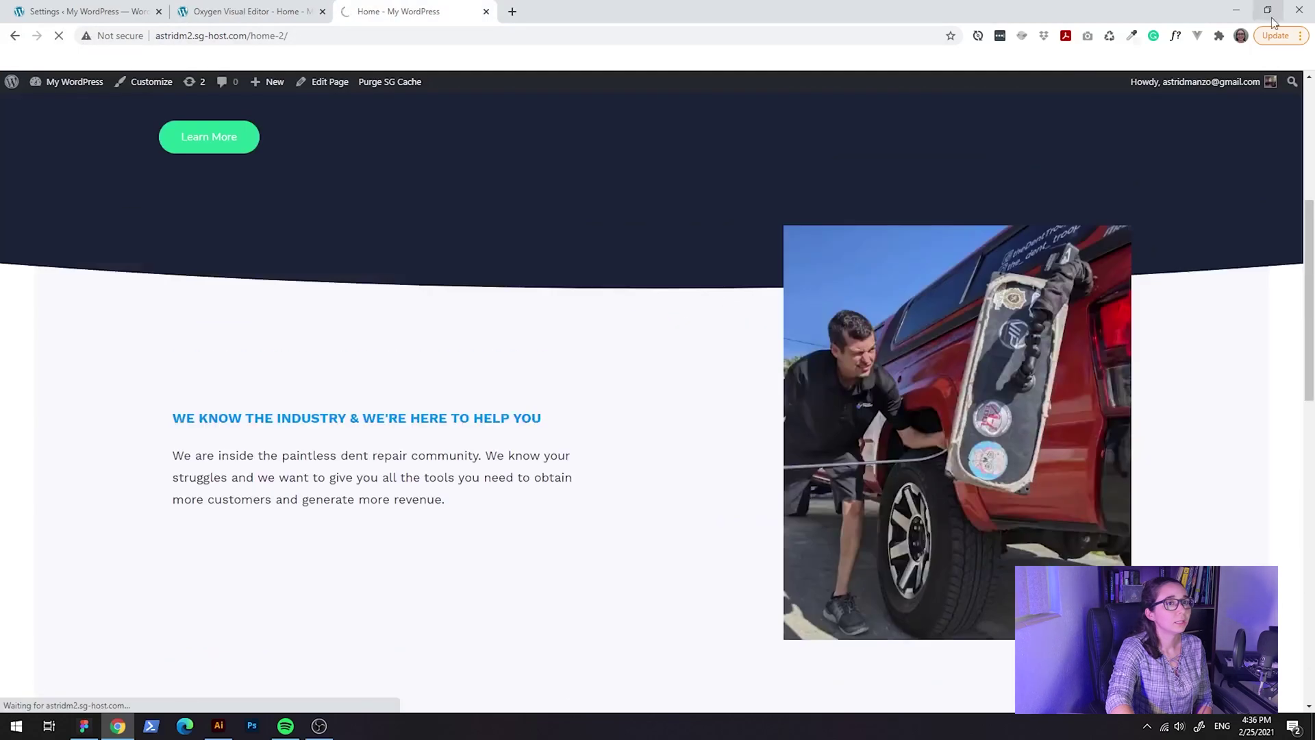
Check at phone-like window width that each photo stacks with its text, then maximize the window.
left_click(1267, 9)
left_click_drag(924, 359, 415, 361)
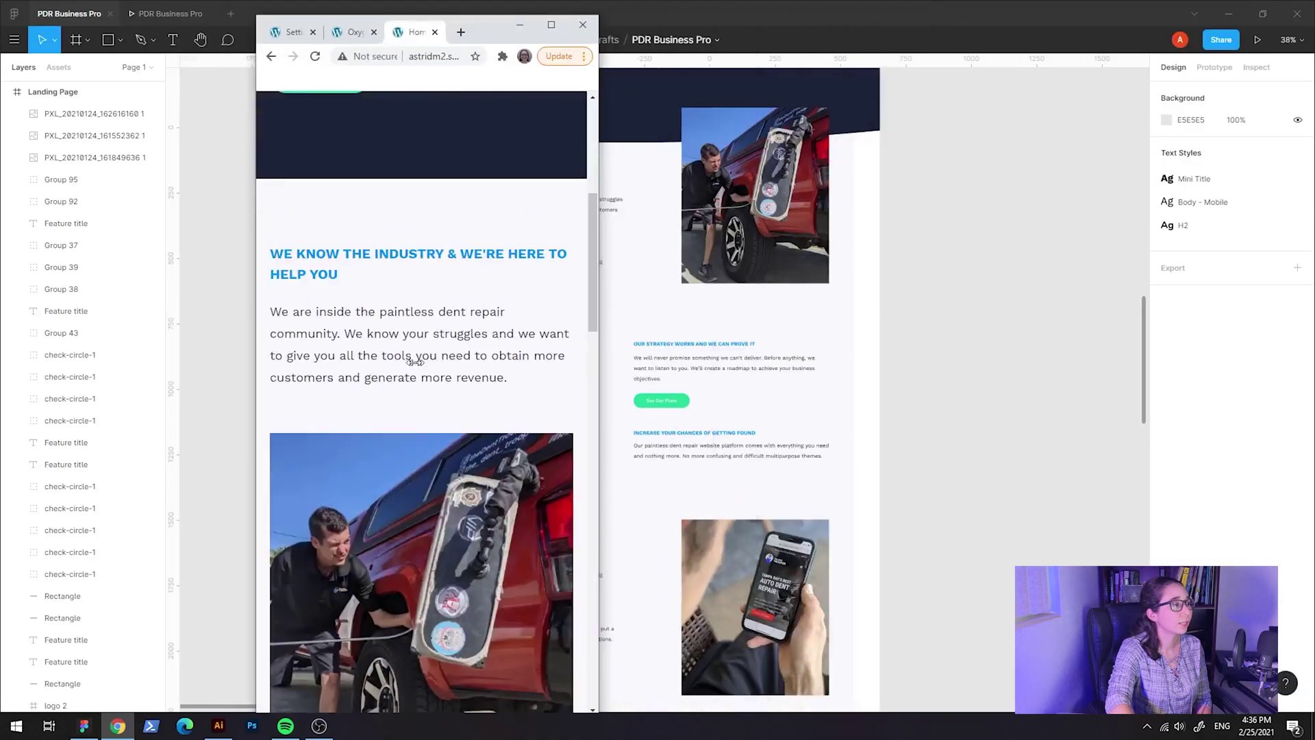
scroll(536, 294, "up", 6)
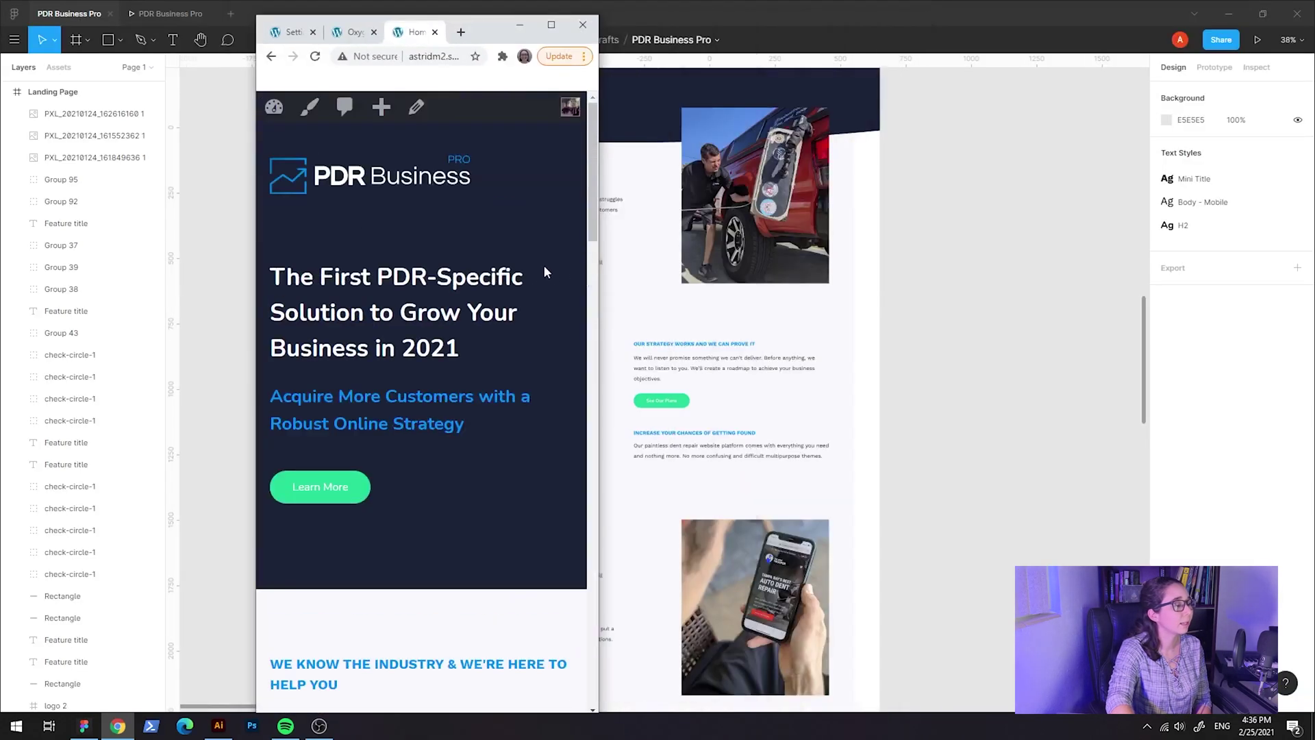
scroll(543, 265, "down", 2)
scroll(545, 314, "down", 10)
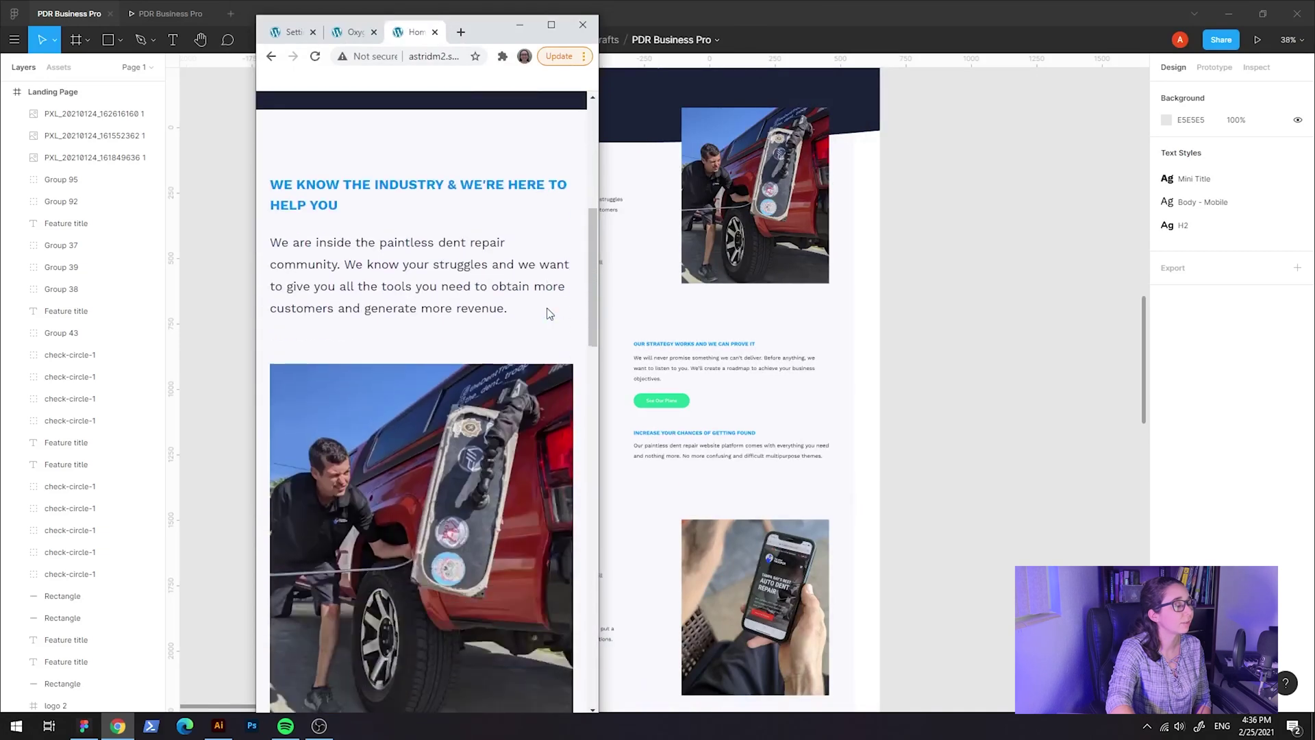
scroll(546, 313, "down", 7)
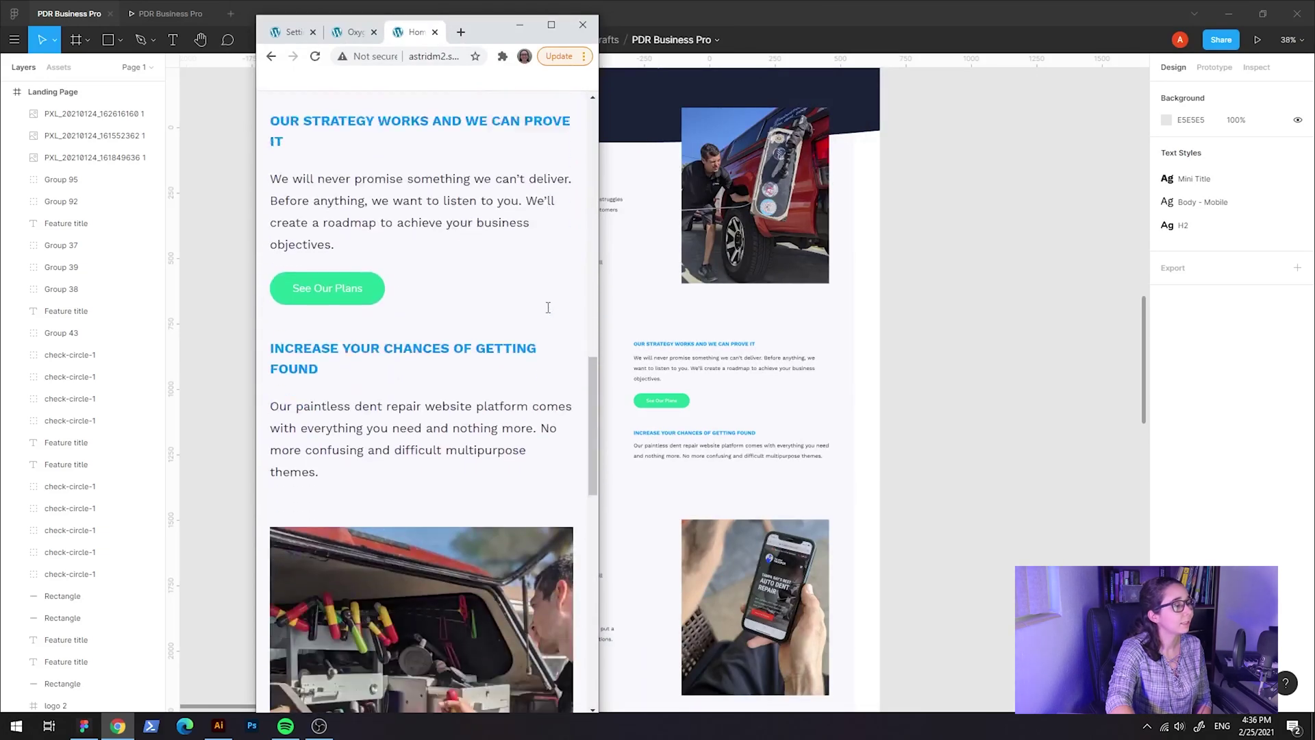
scroll(548, 312, "down", 4)
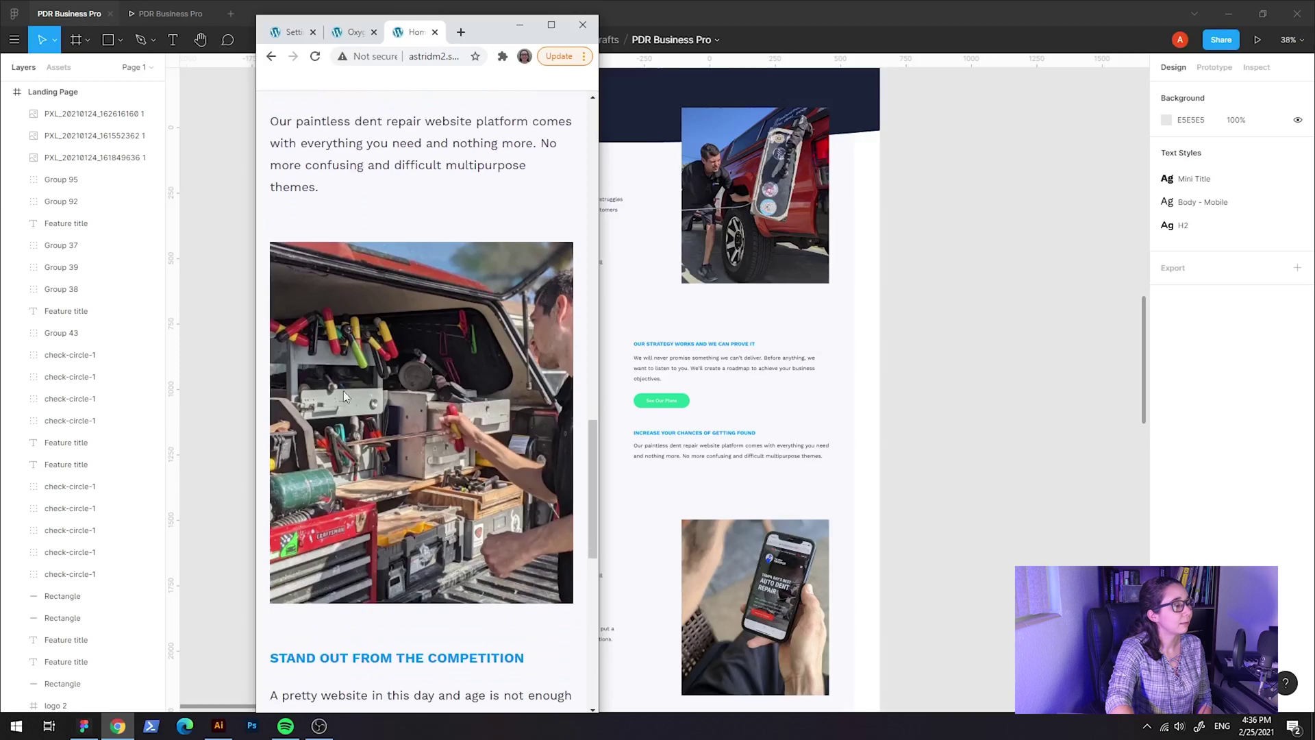
scroll(505, 348, "down", 6)
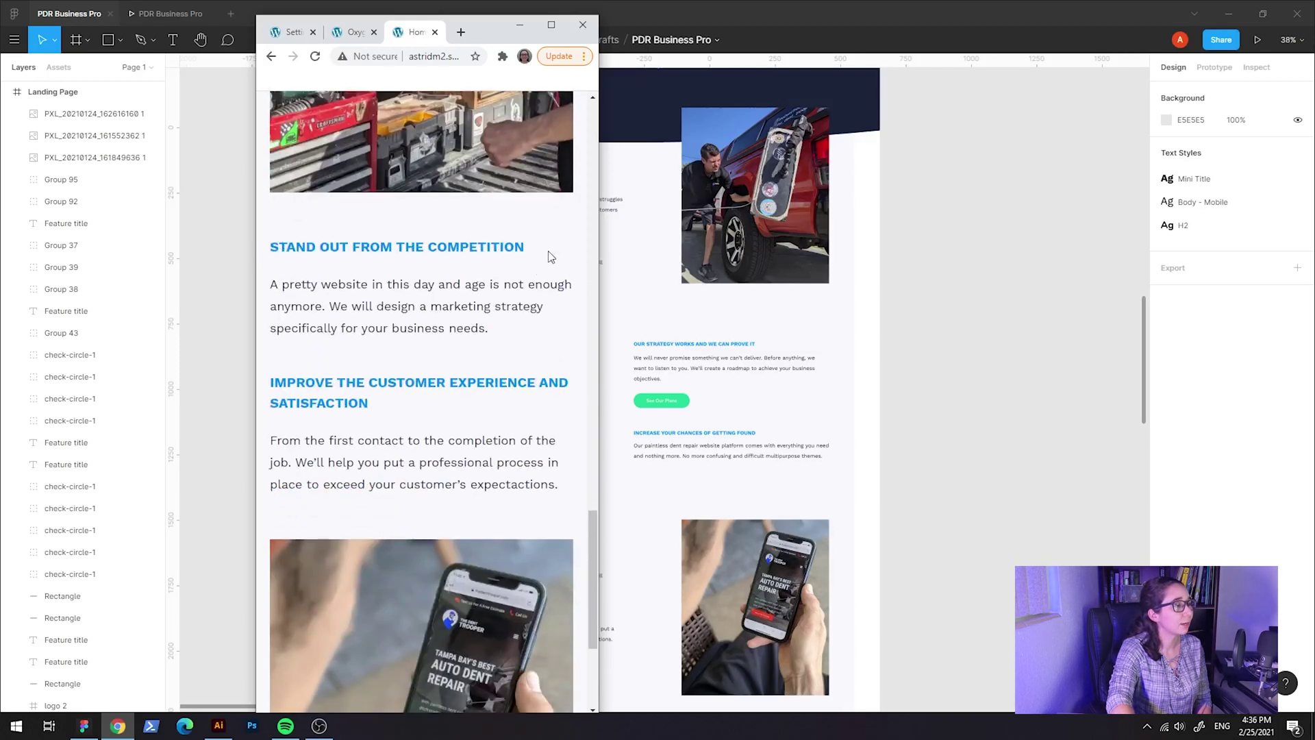
scroll(588, 355, "down", 1)
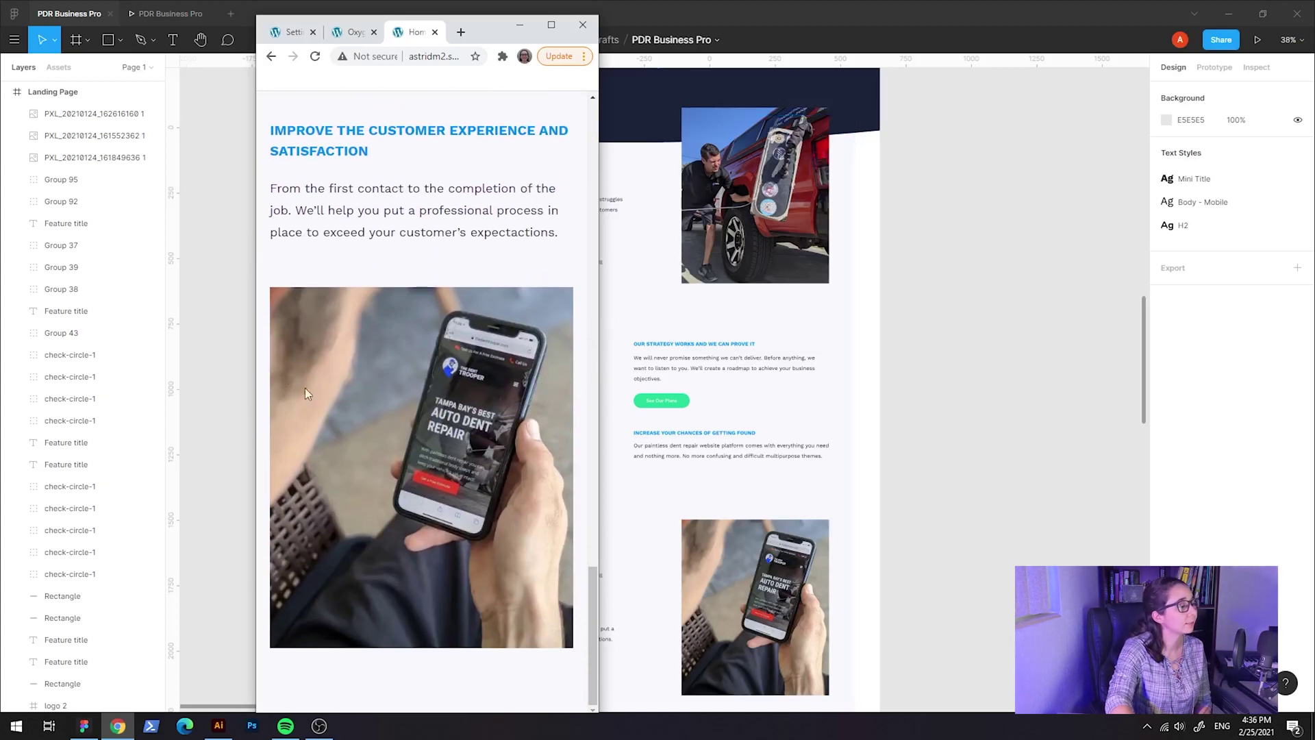
scroll(564, 388, "up", 20)
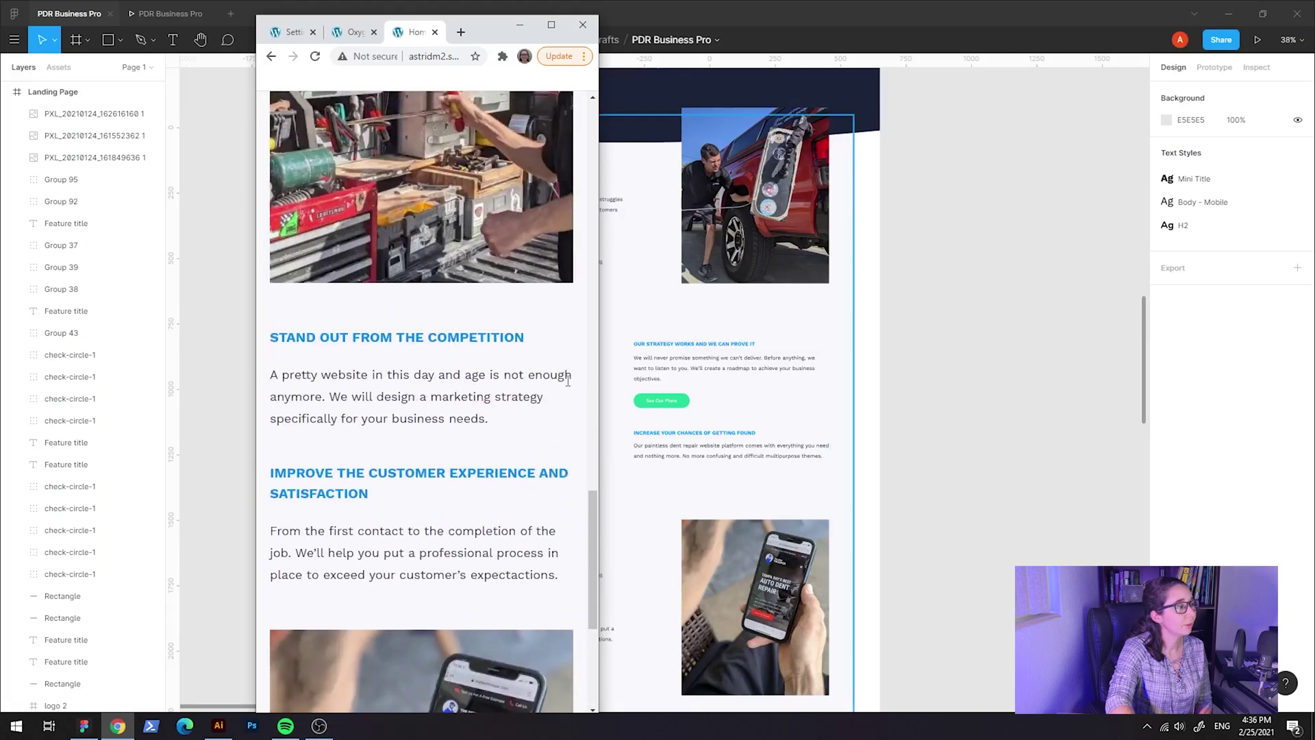
scroll(572, 349, "up", 15)
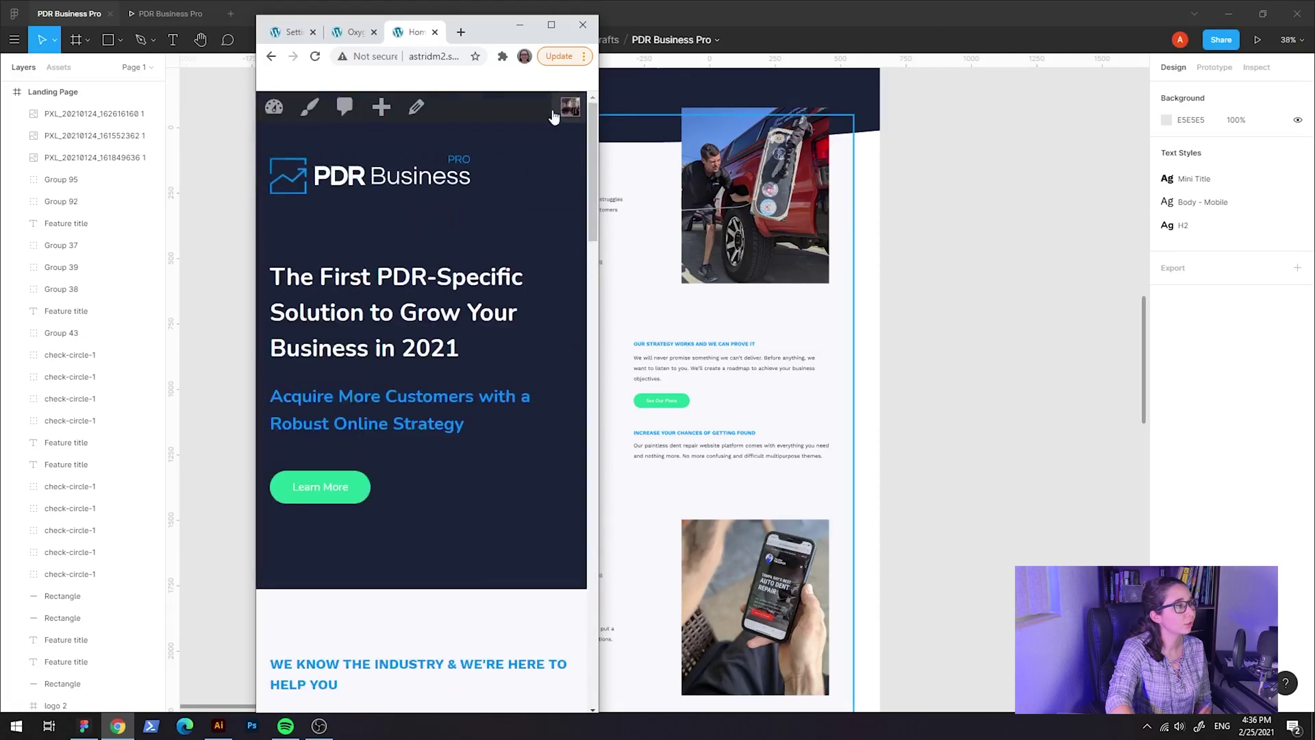
left_click(550, 25)
scroll(1022, 288, "down", 7)
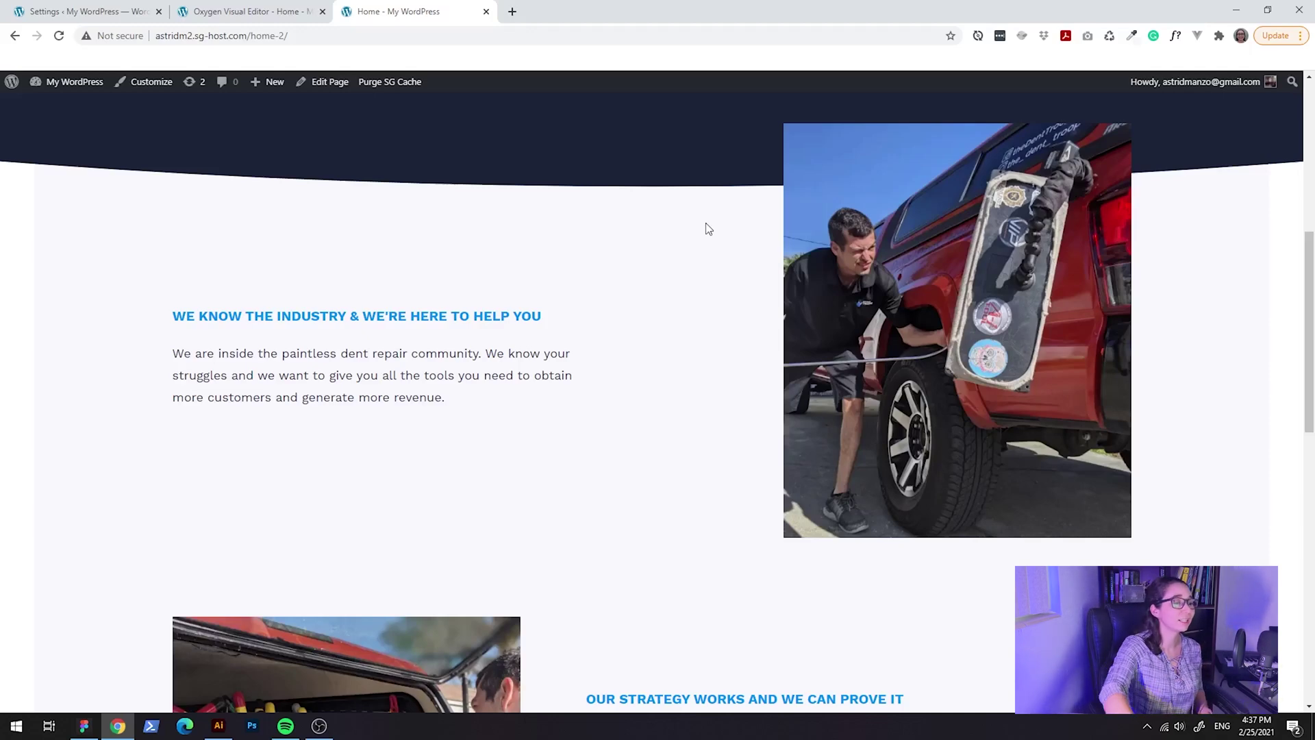
scroll(844, 381, "down", 6)
scroll(843, 384, "down", 6)
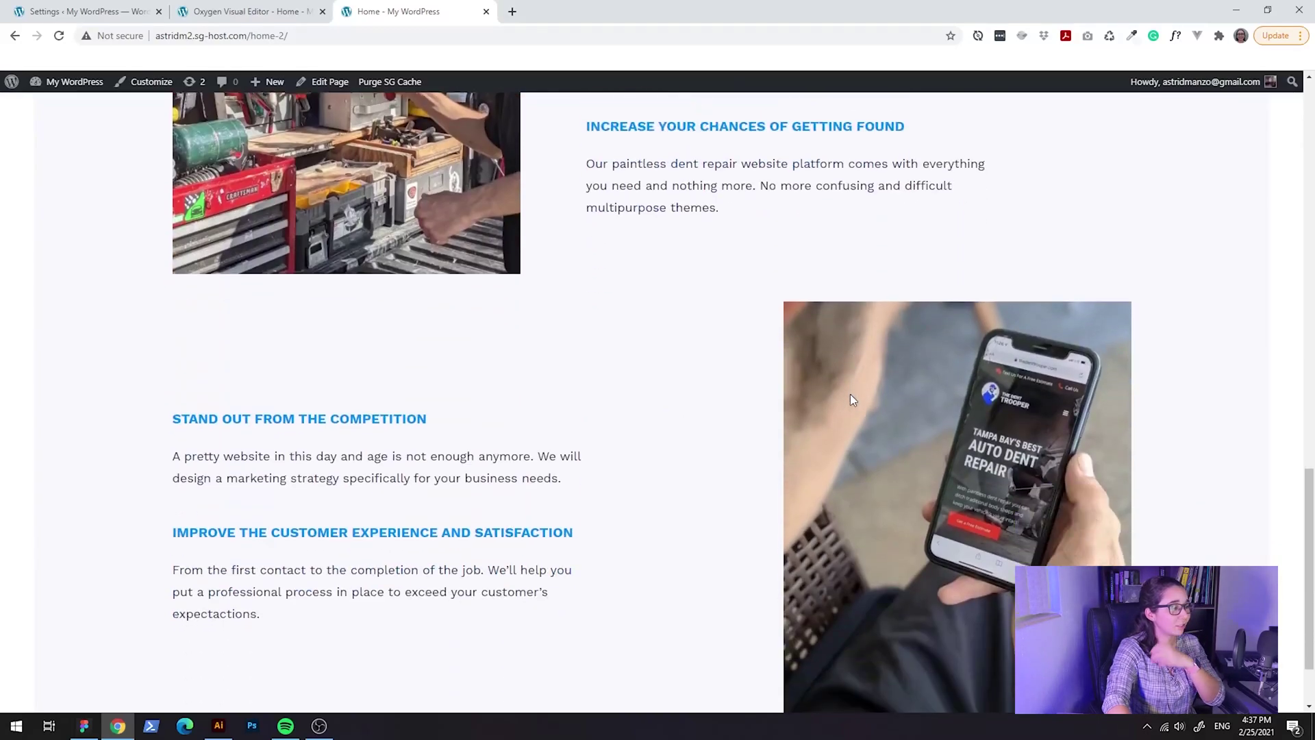
scroll(846, 389, "up", 18)
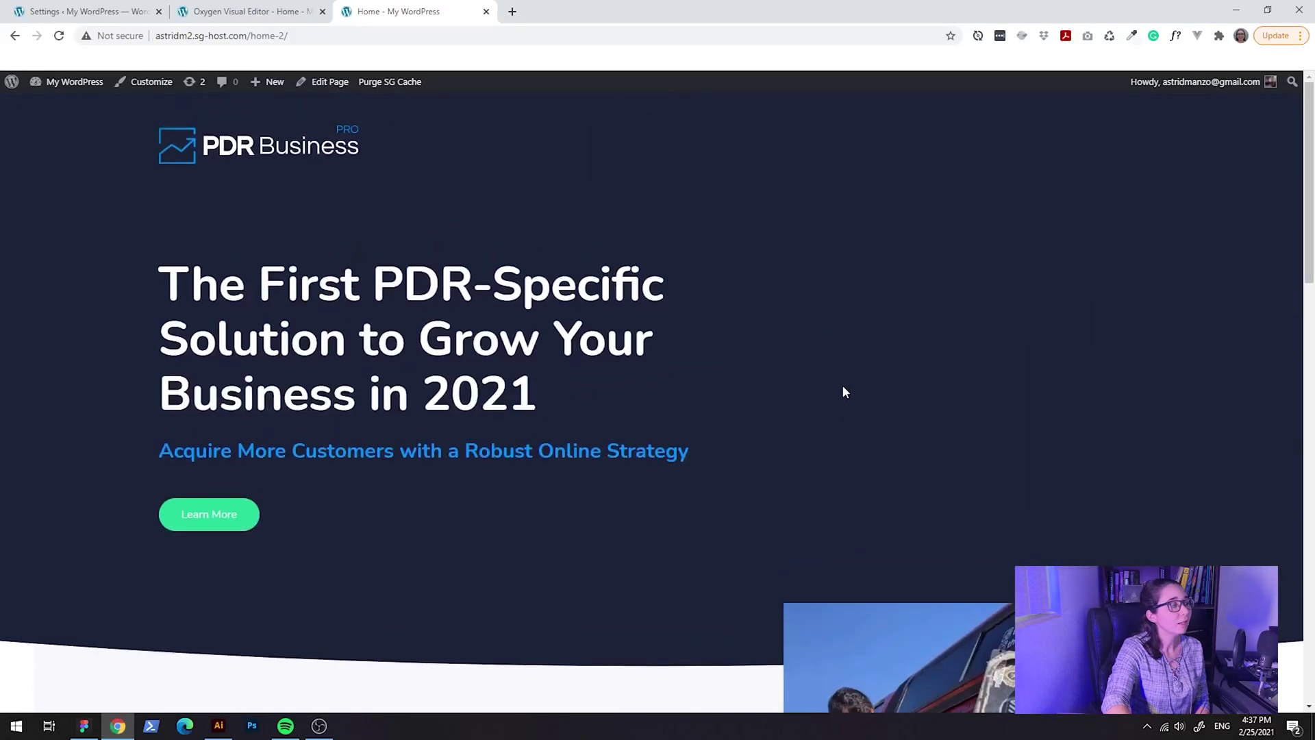
scroll(842, 385, "down", 4)
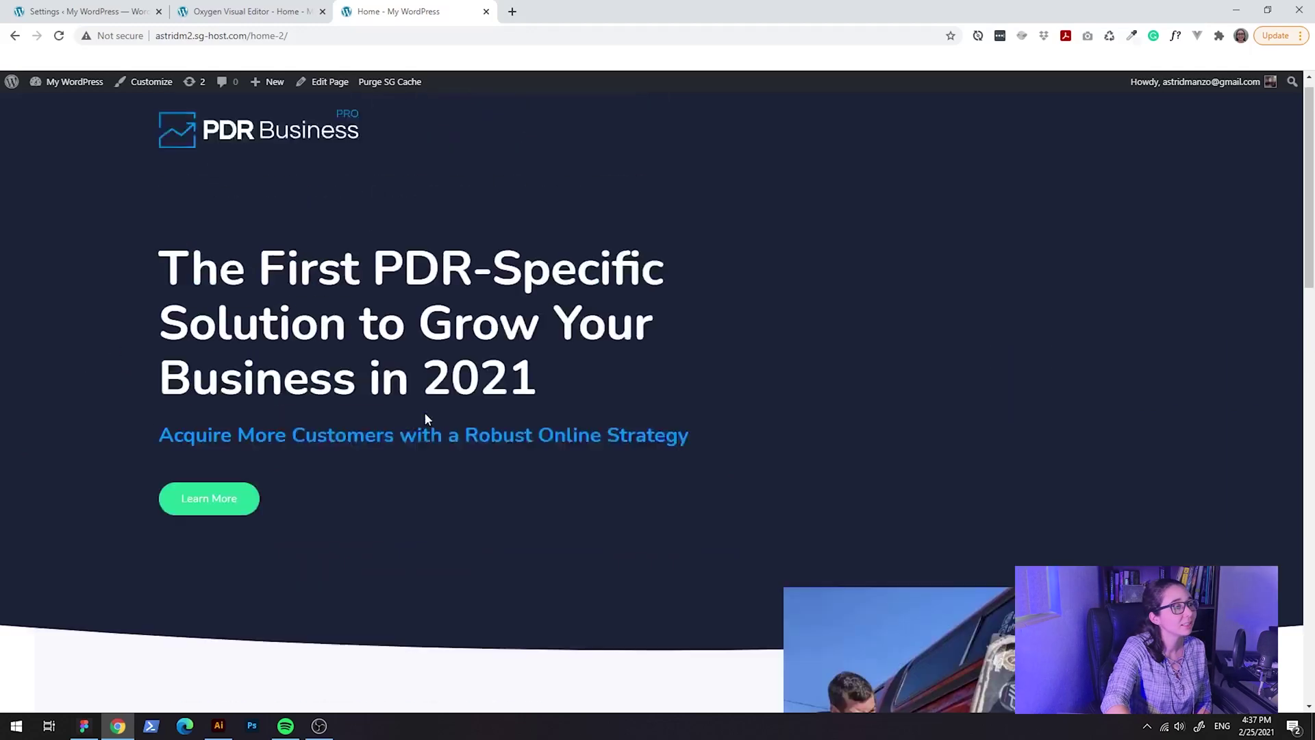
scroll(424, 418, "up", 4)
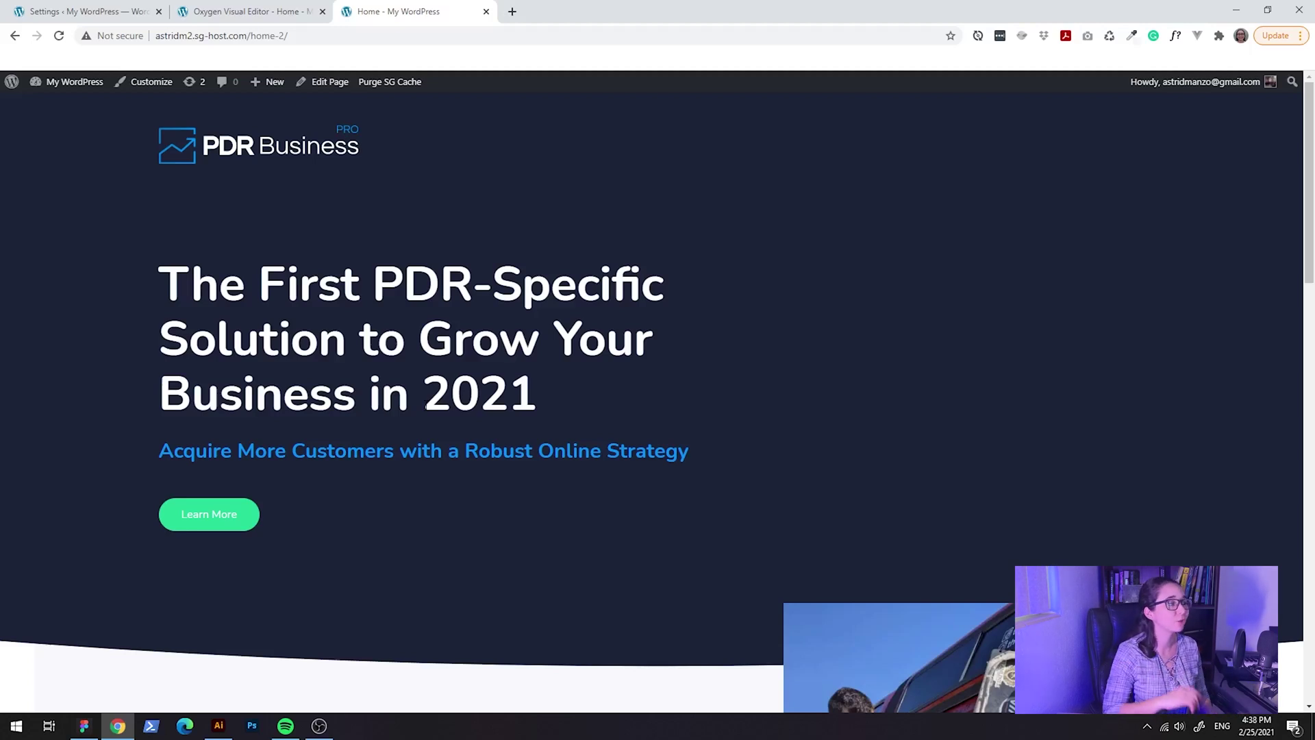
scroll(647, 286, "down", 5)
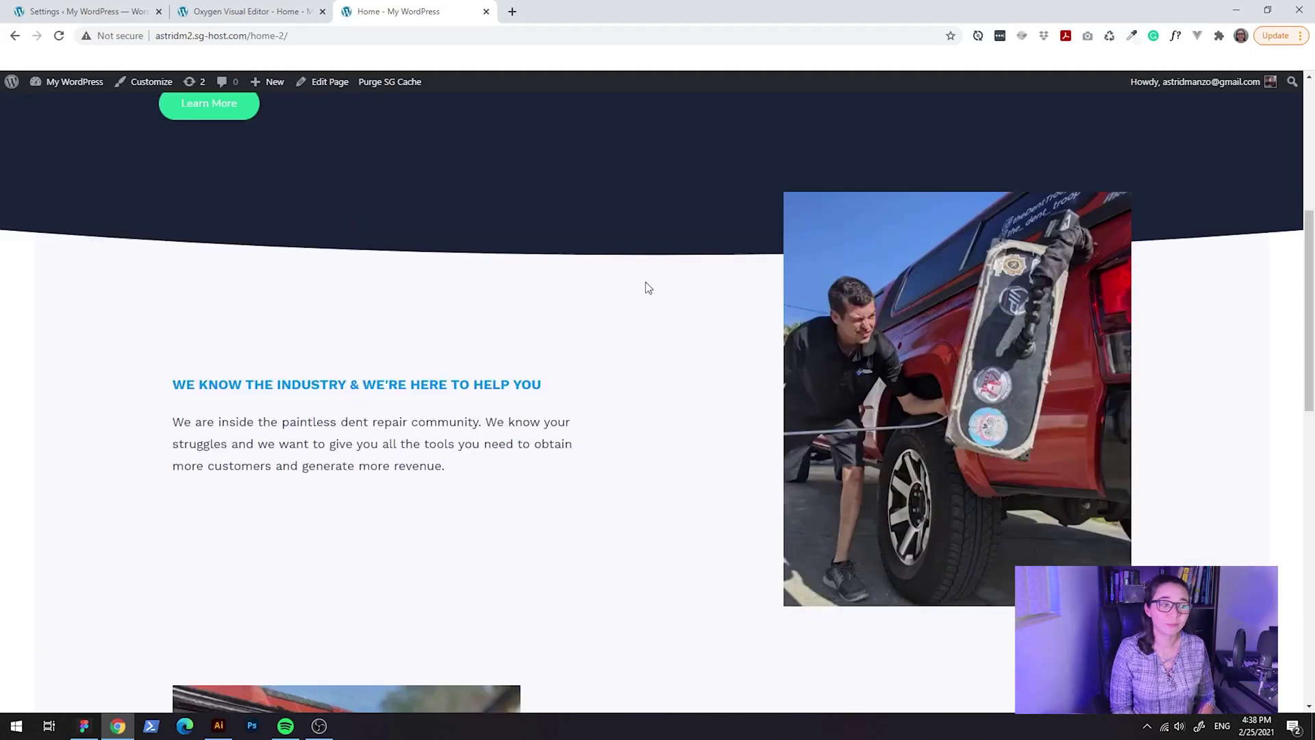